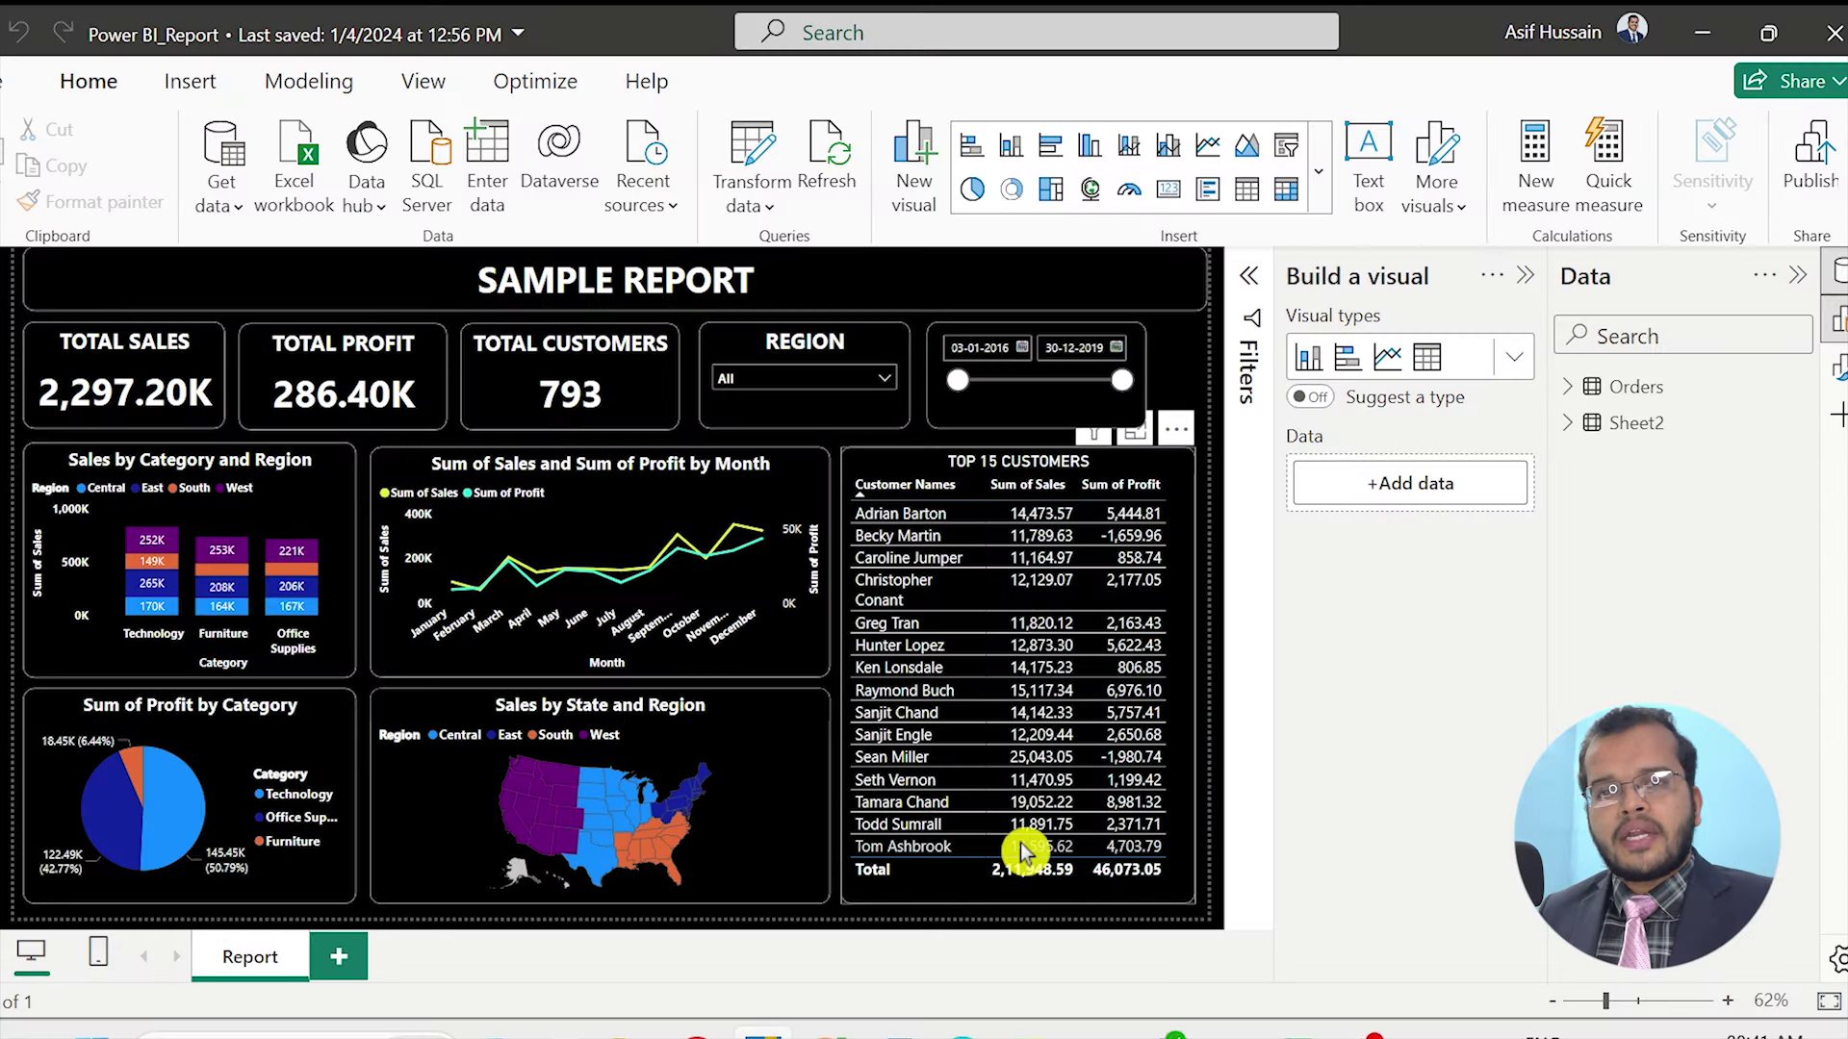
Save the report's latest changes, cancel publishing, and open the Power BI service from the account menu
left_click(1821, 166)
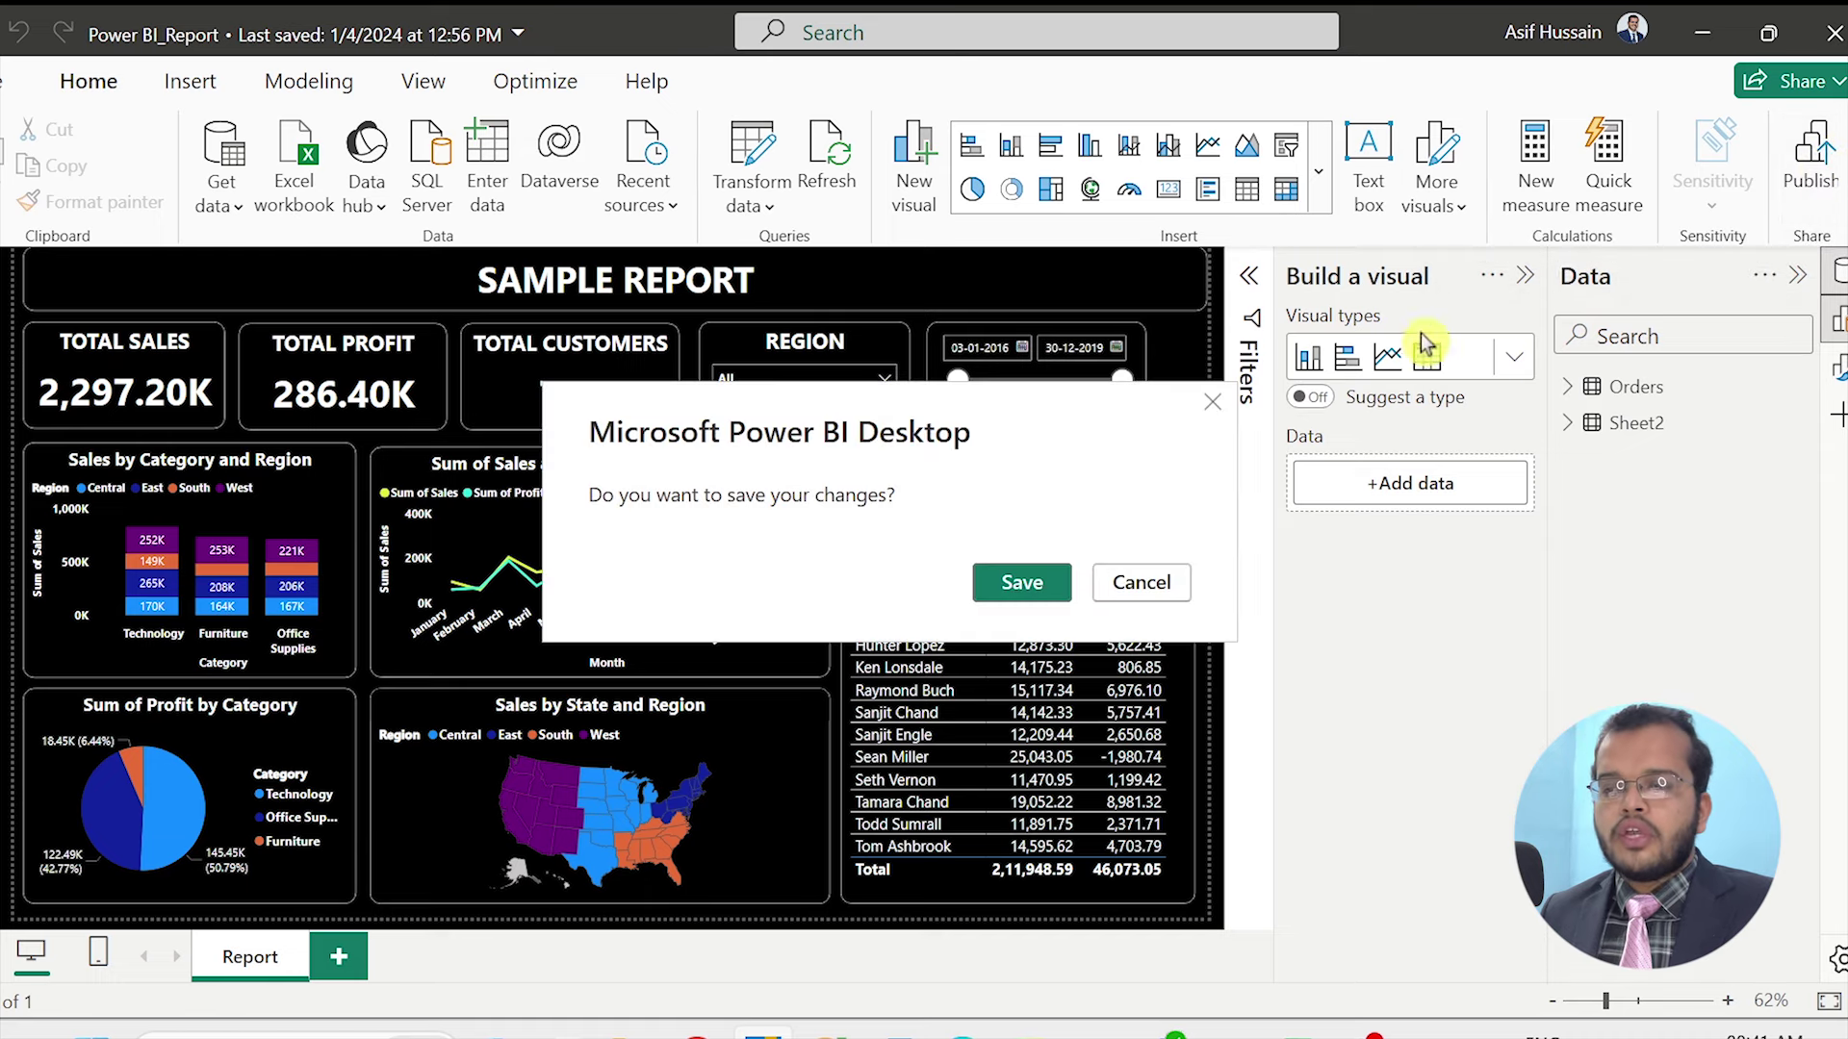
left_click(1026, 585)
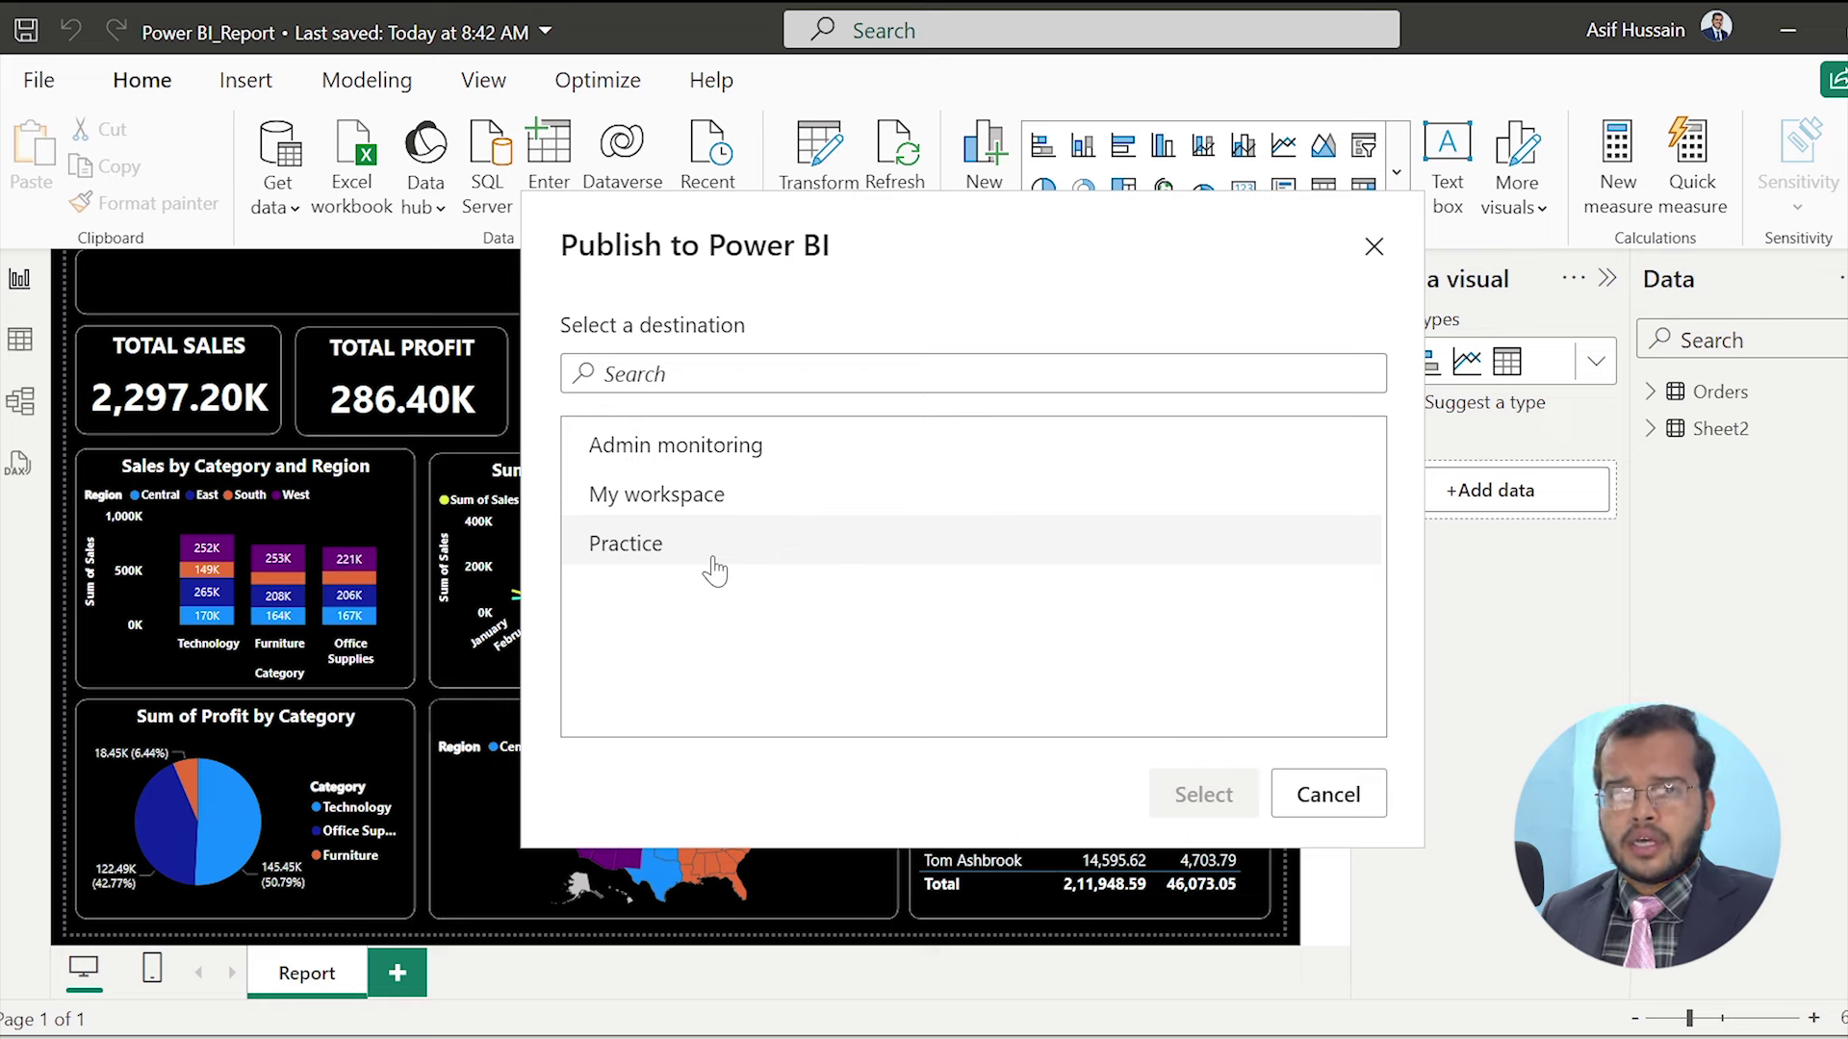
left_click(1334, 812)
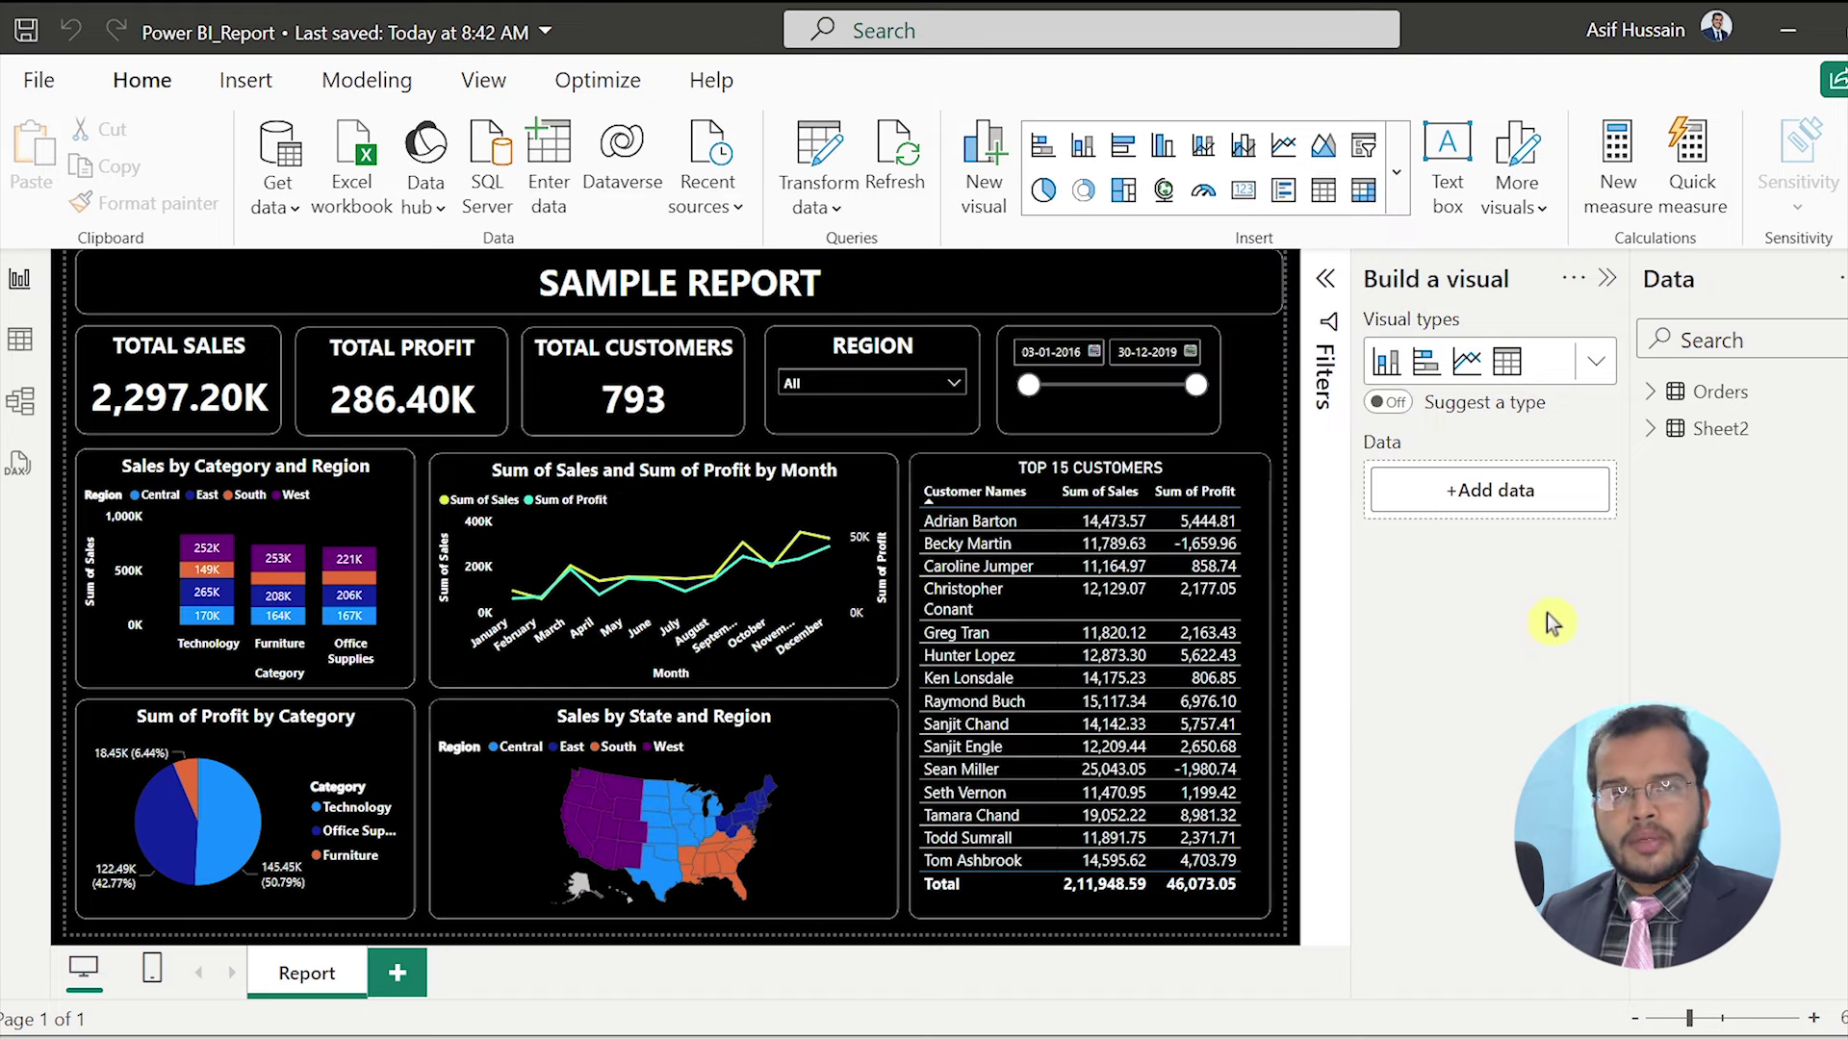
left_click(1675, 31)
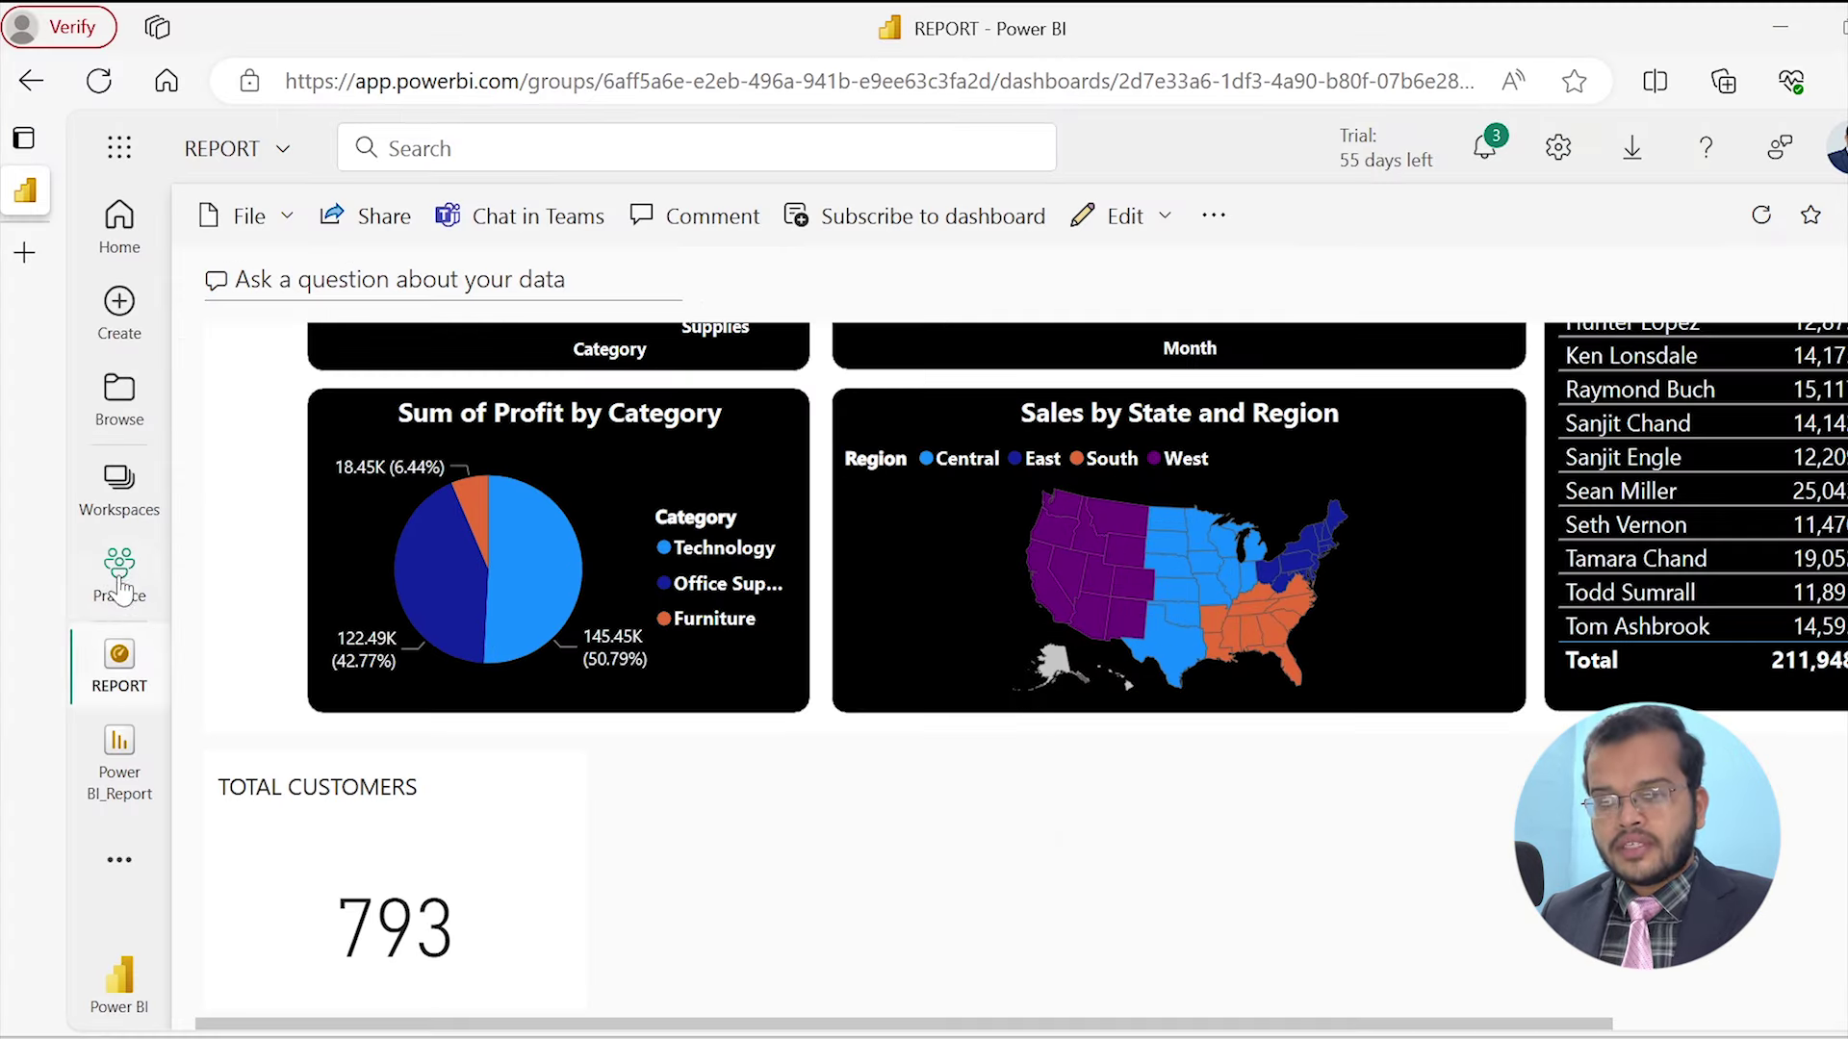
Create a new empty workspace named 'Sample Workspace' from the Workspaces list
left_click(119, 982)
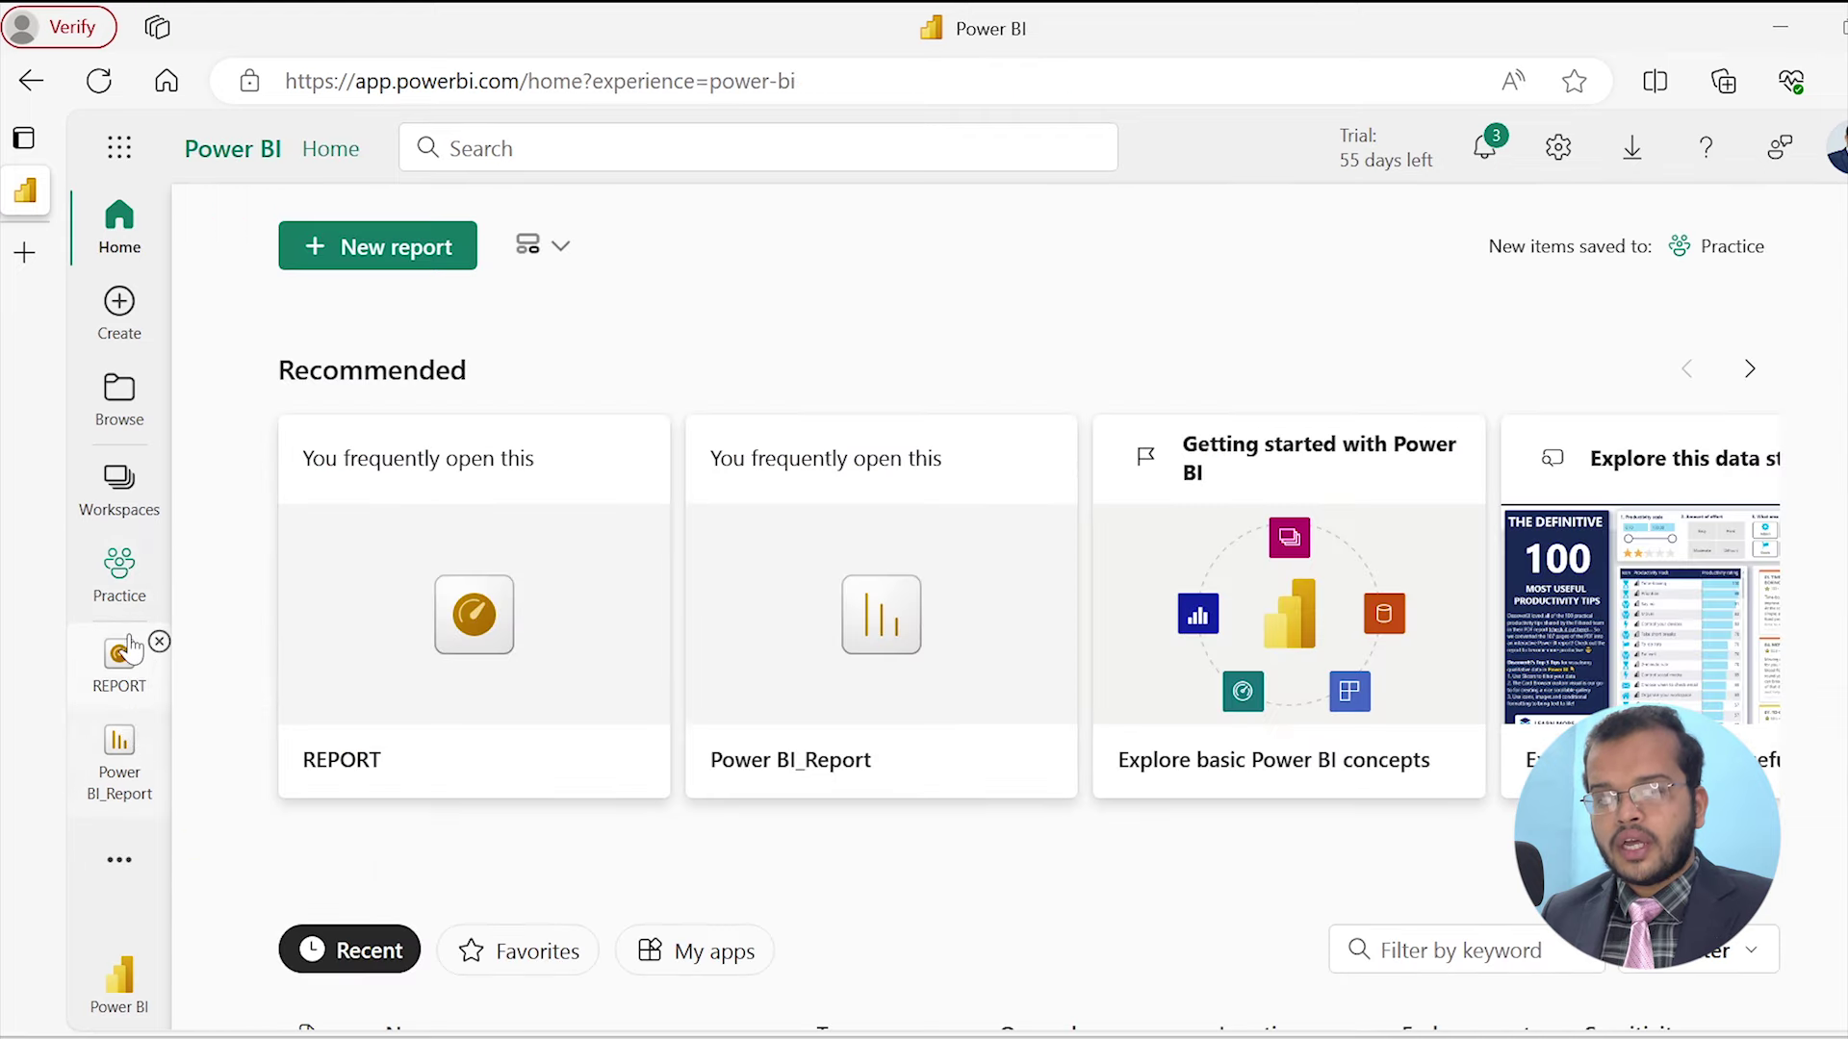
left_click(121, 866)
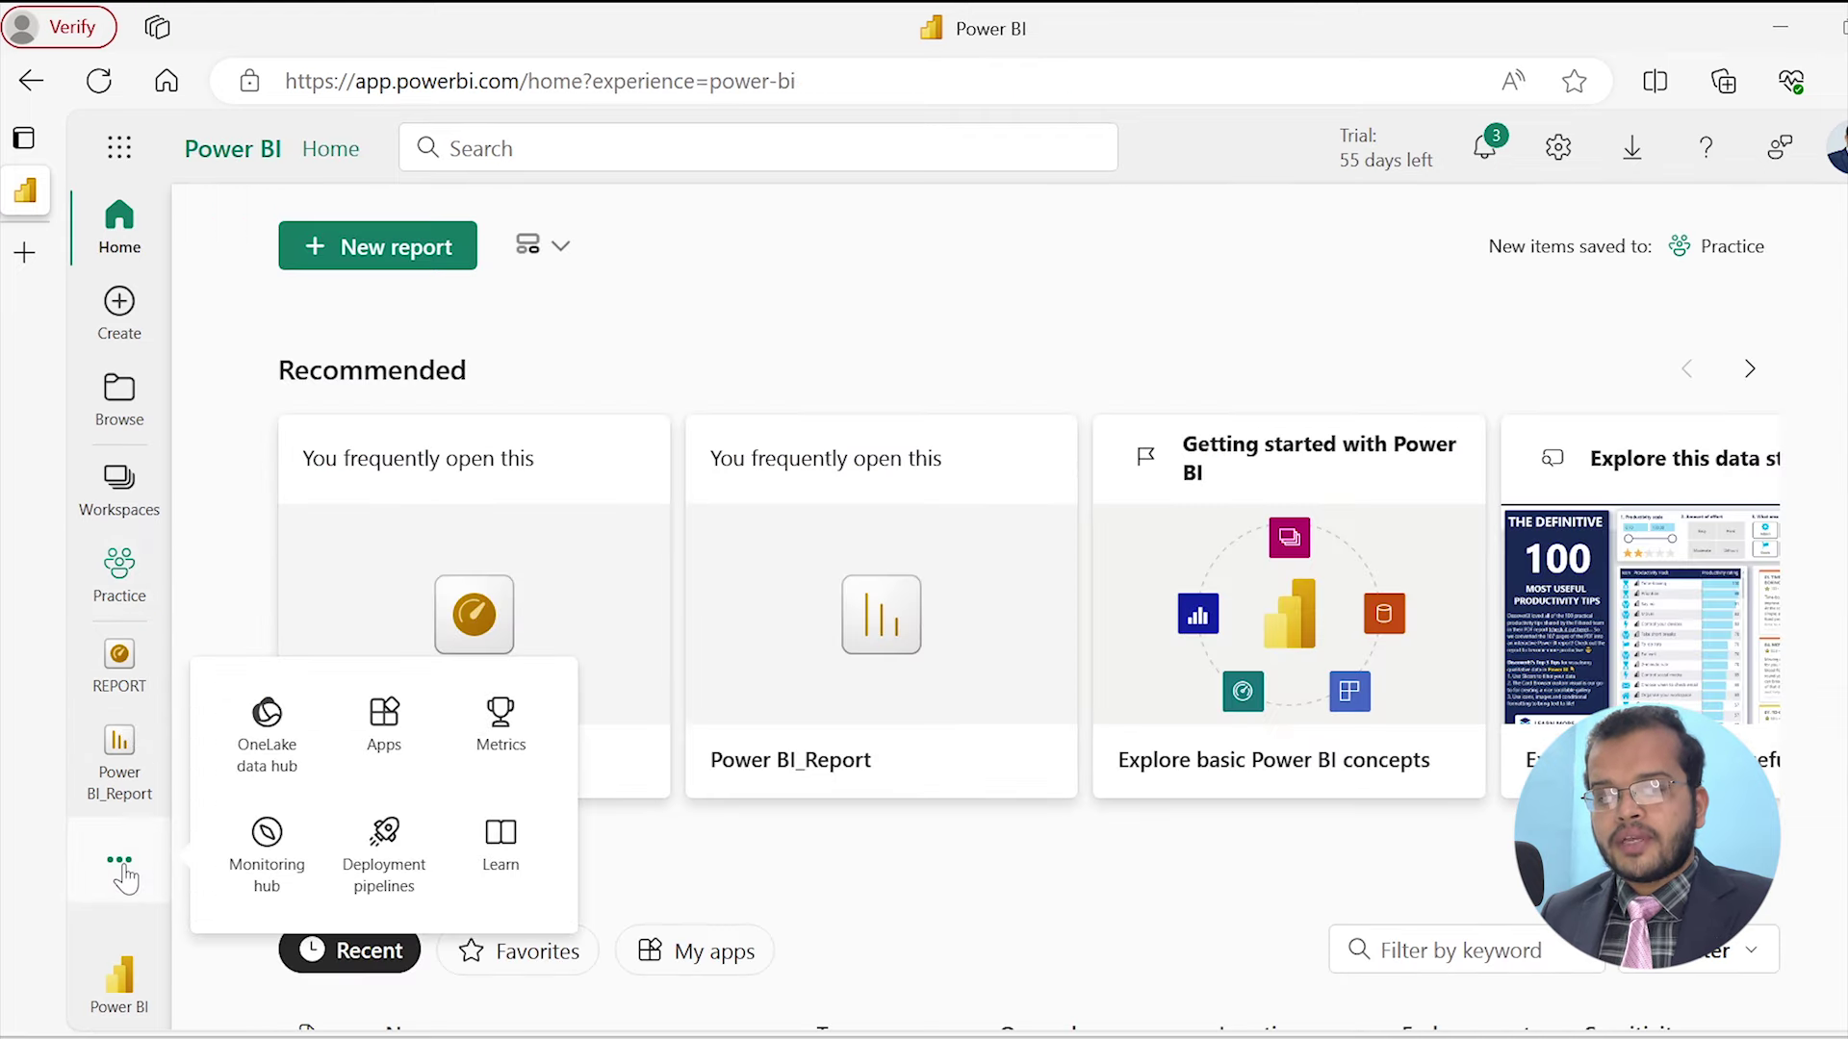
left_click(737, 861)
left_click(119, 478)
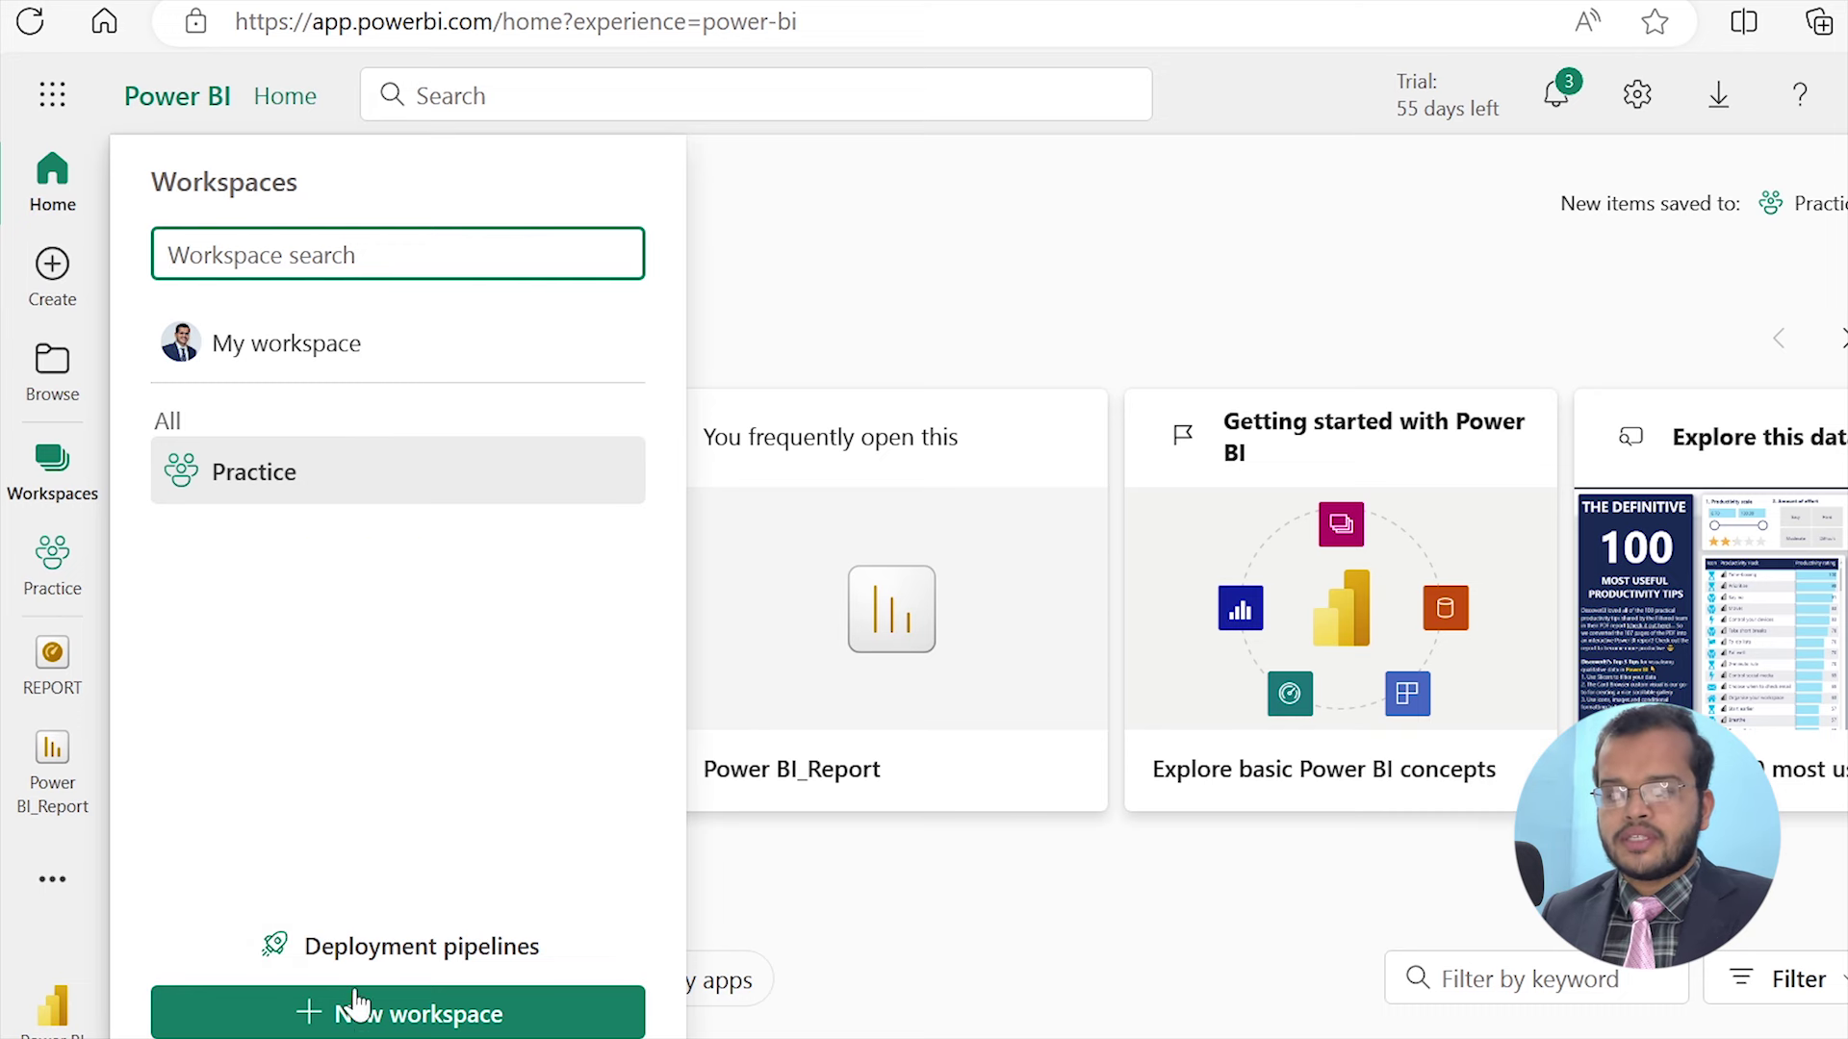
left_click(371, 1020)
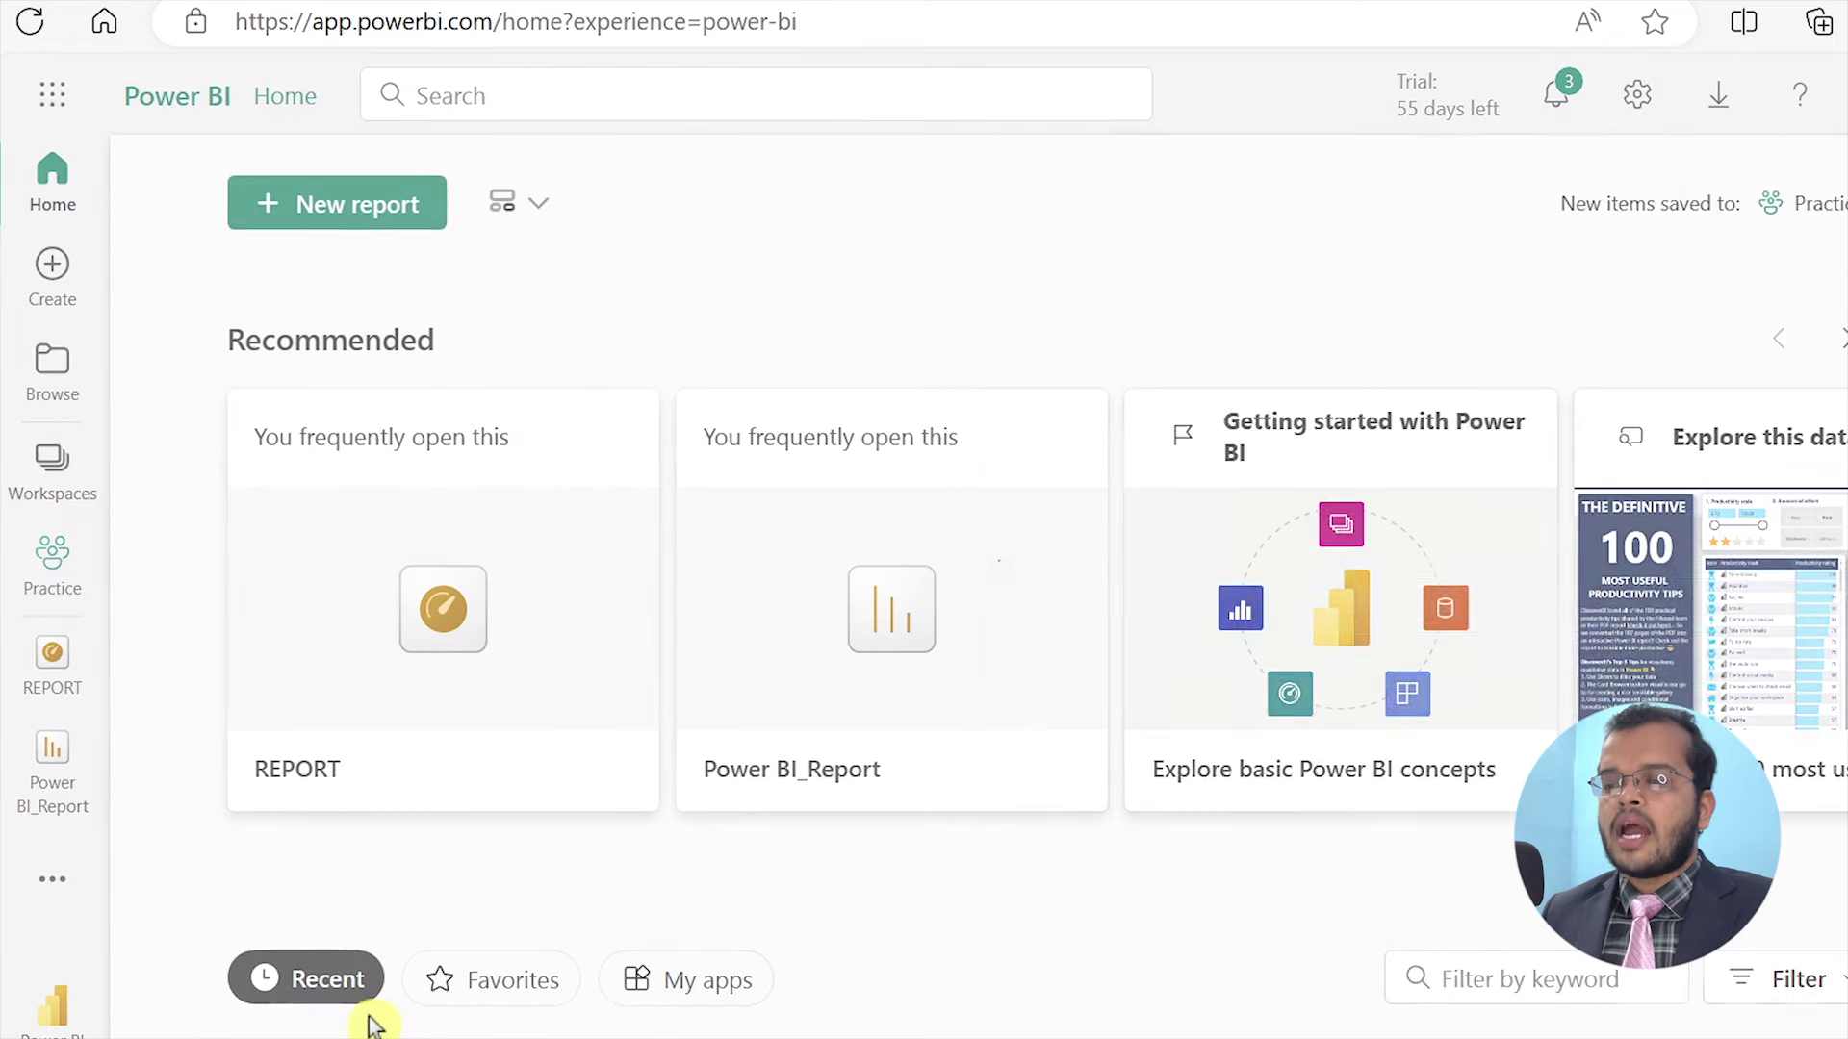
left_click(1174, 305)
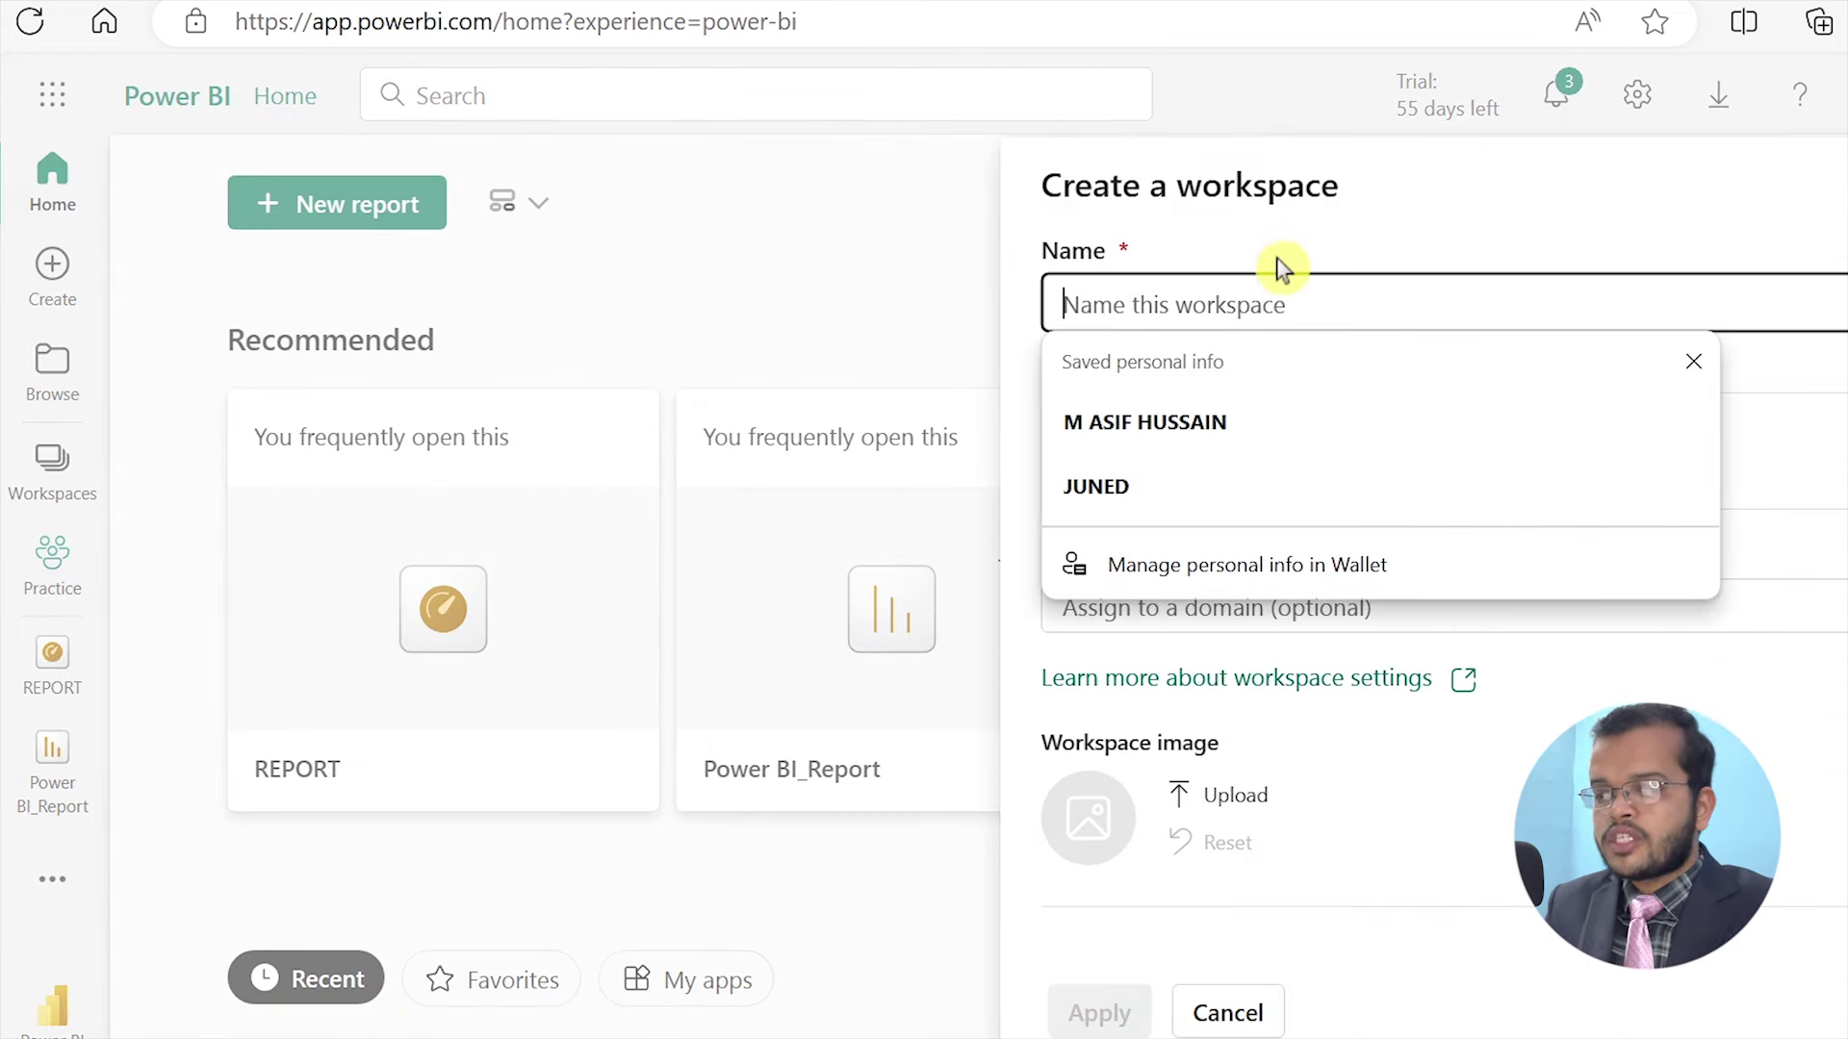
type("Sa")
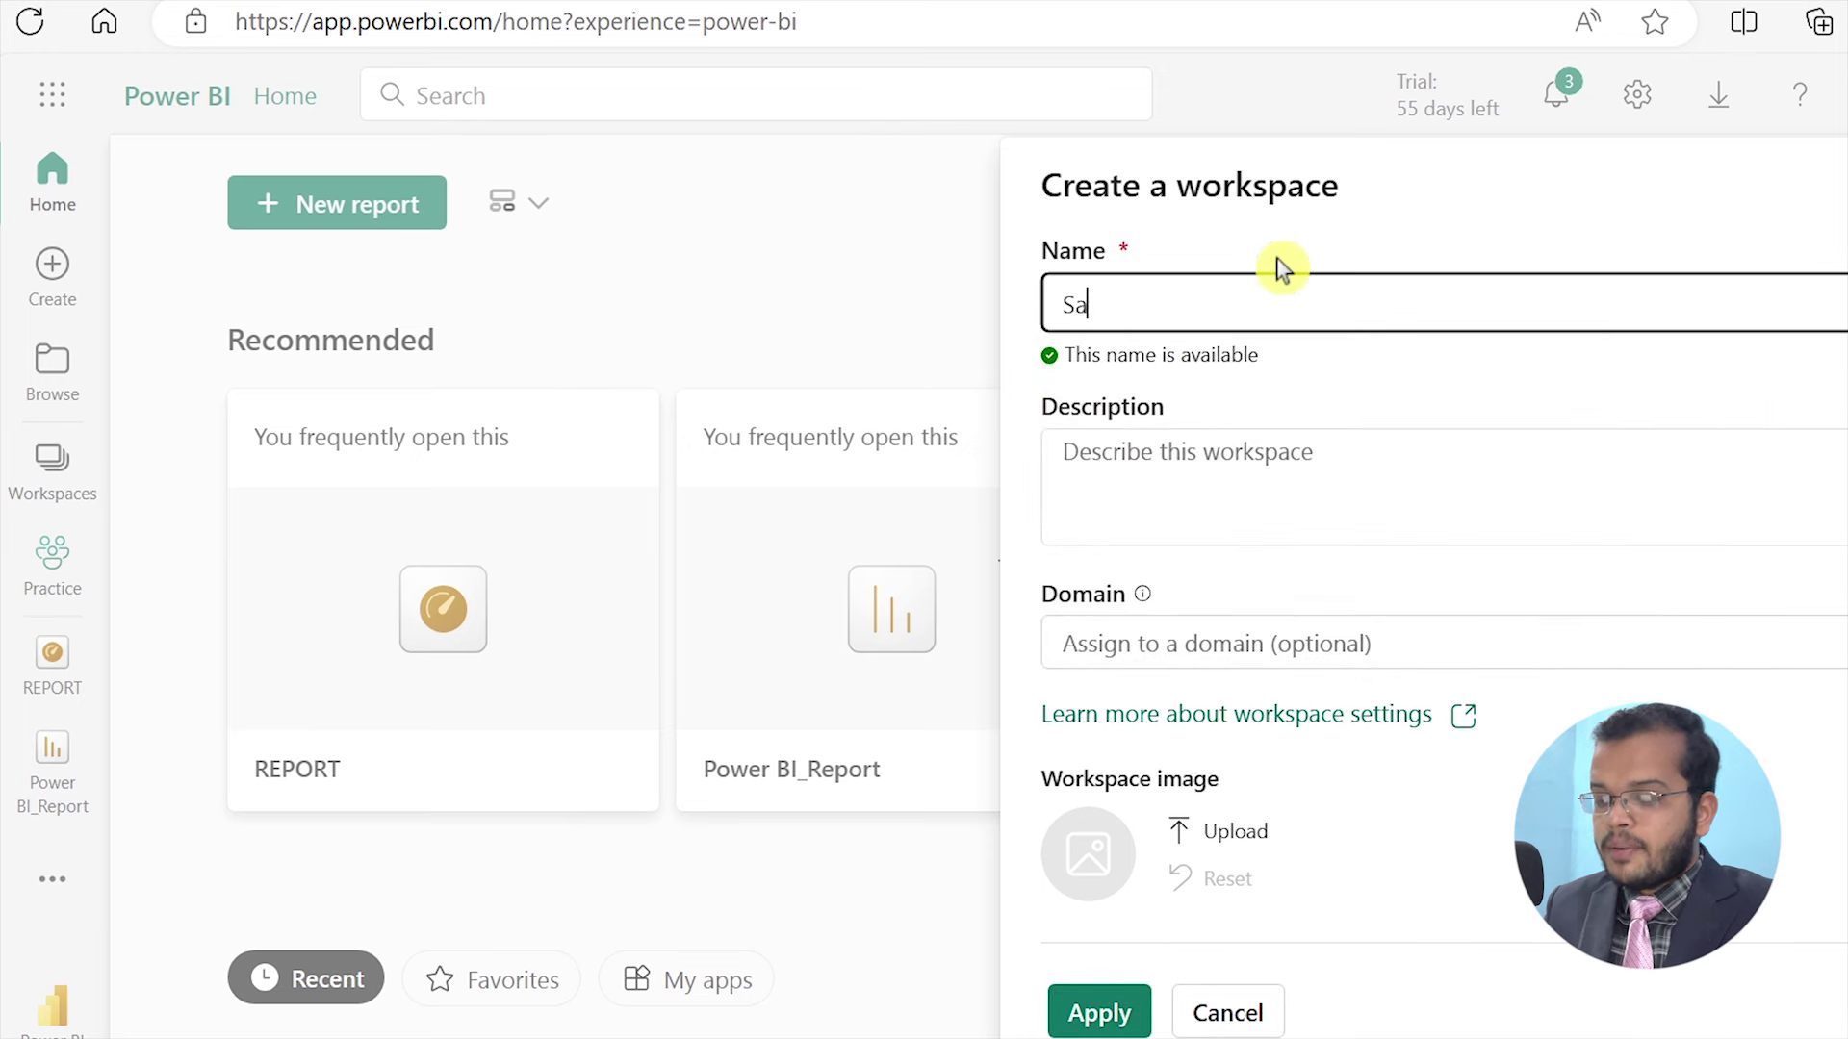
type("mple Workspace")
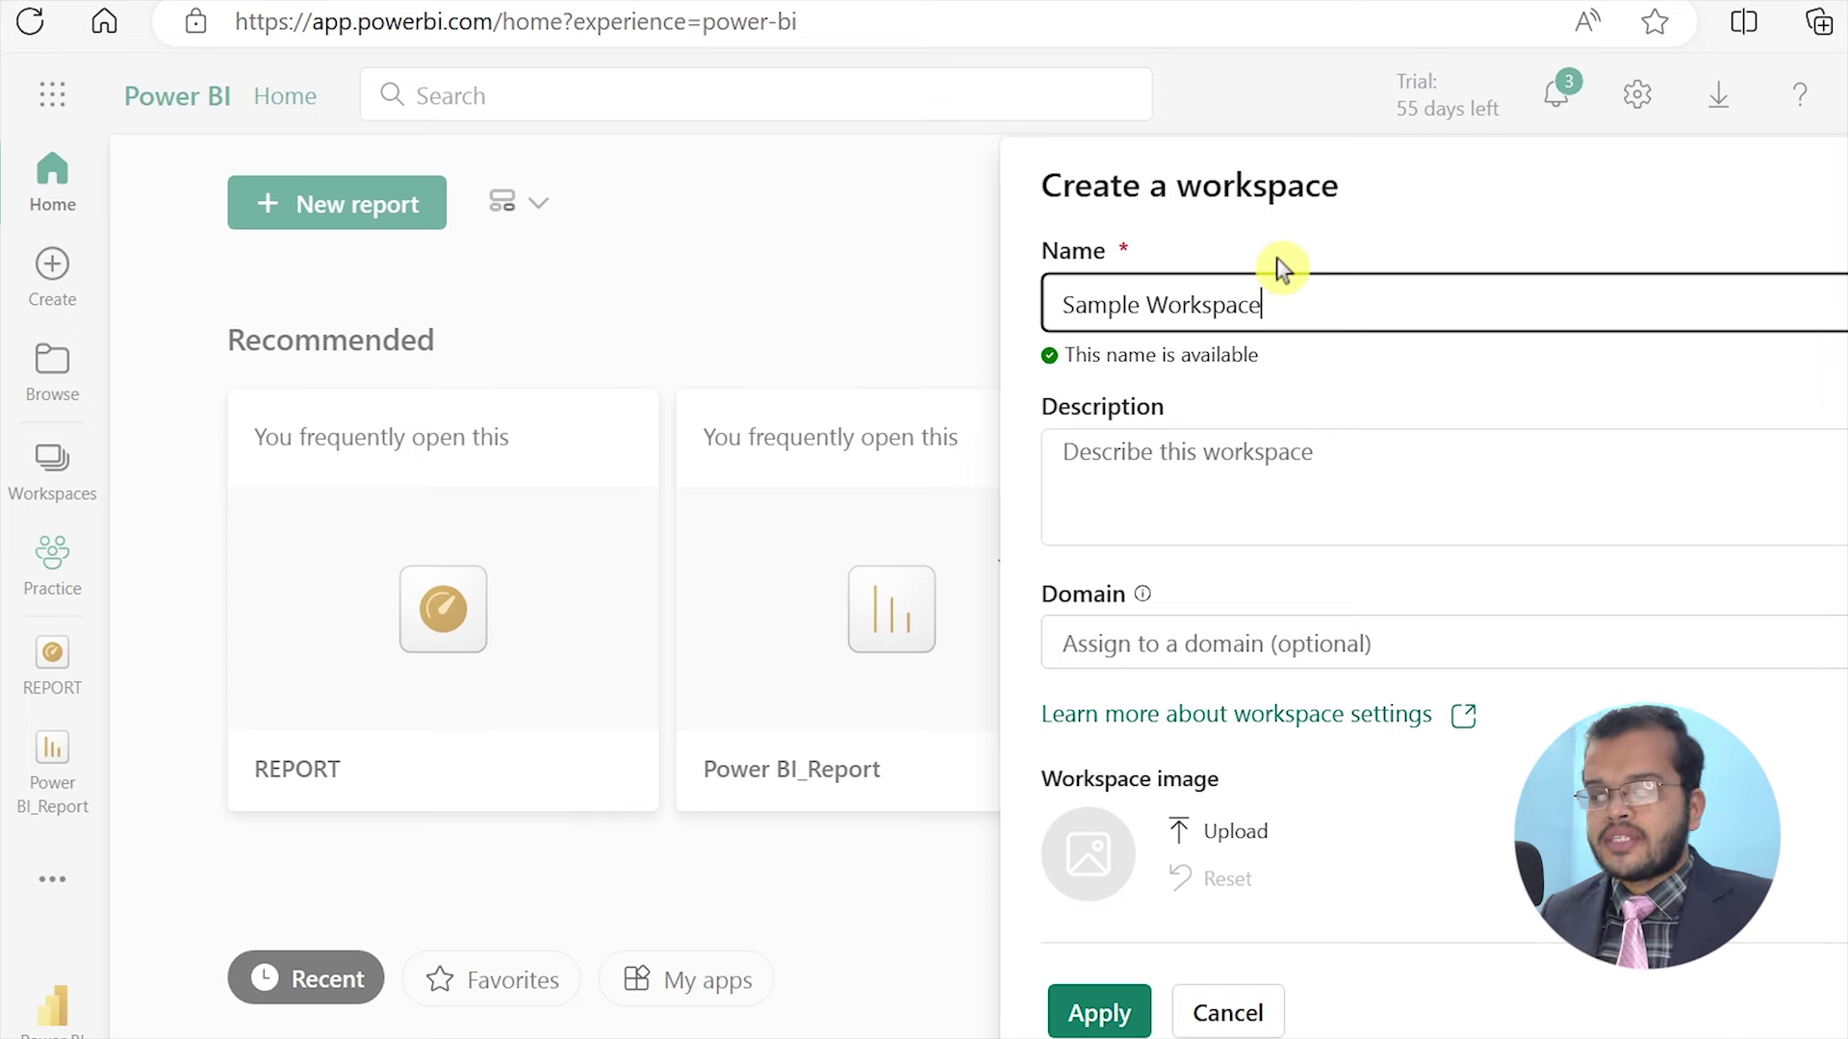
left_click(1097, 1010)
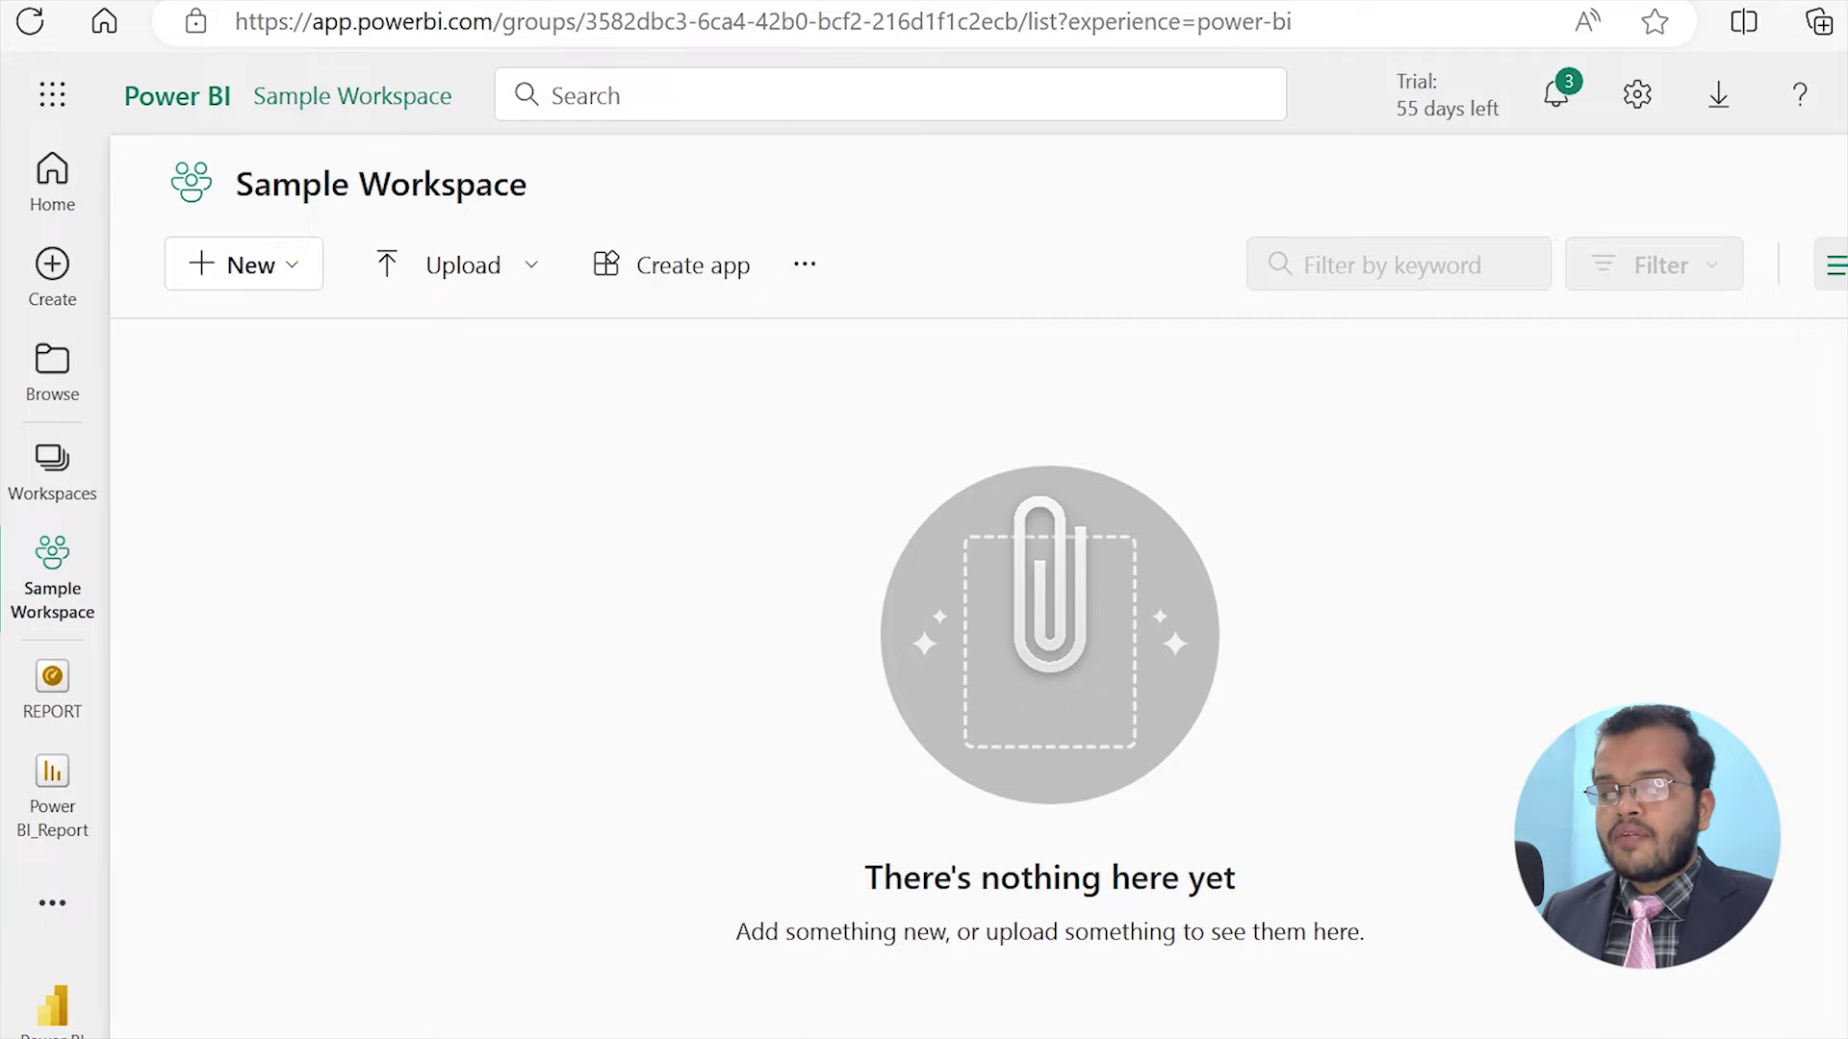
left_click(821, 1020)
left_click(1395, 695)
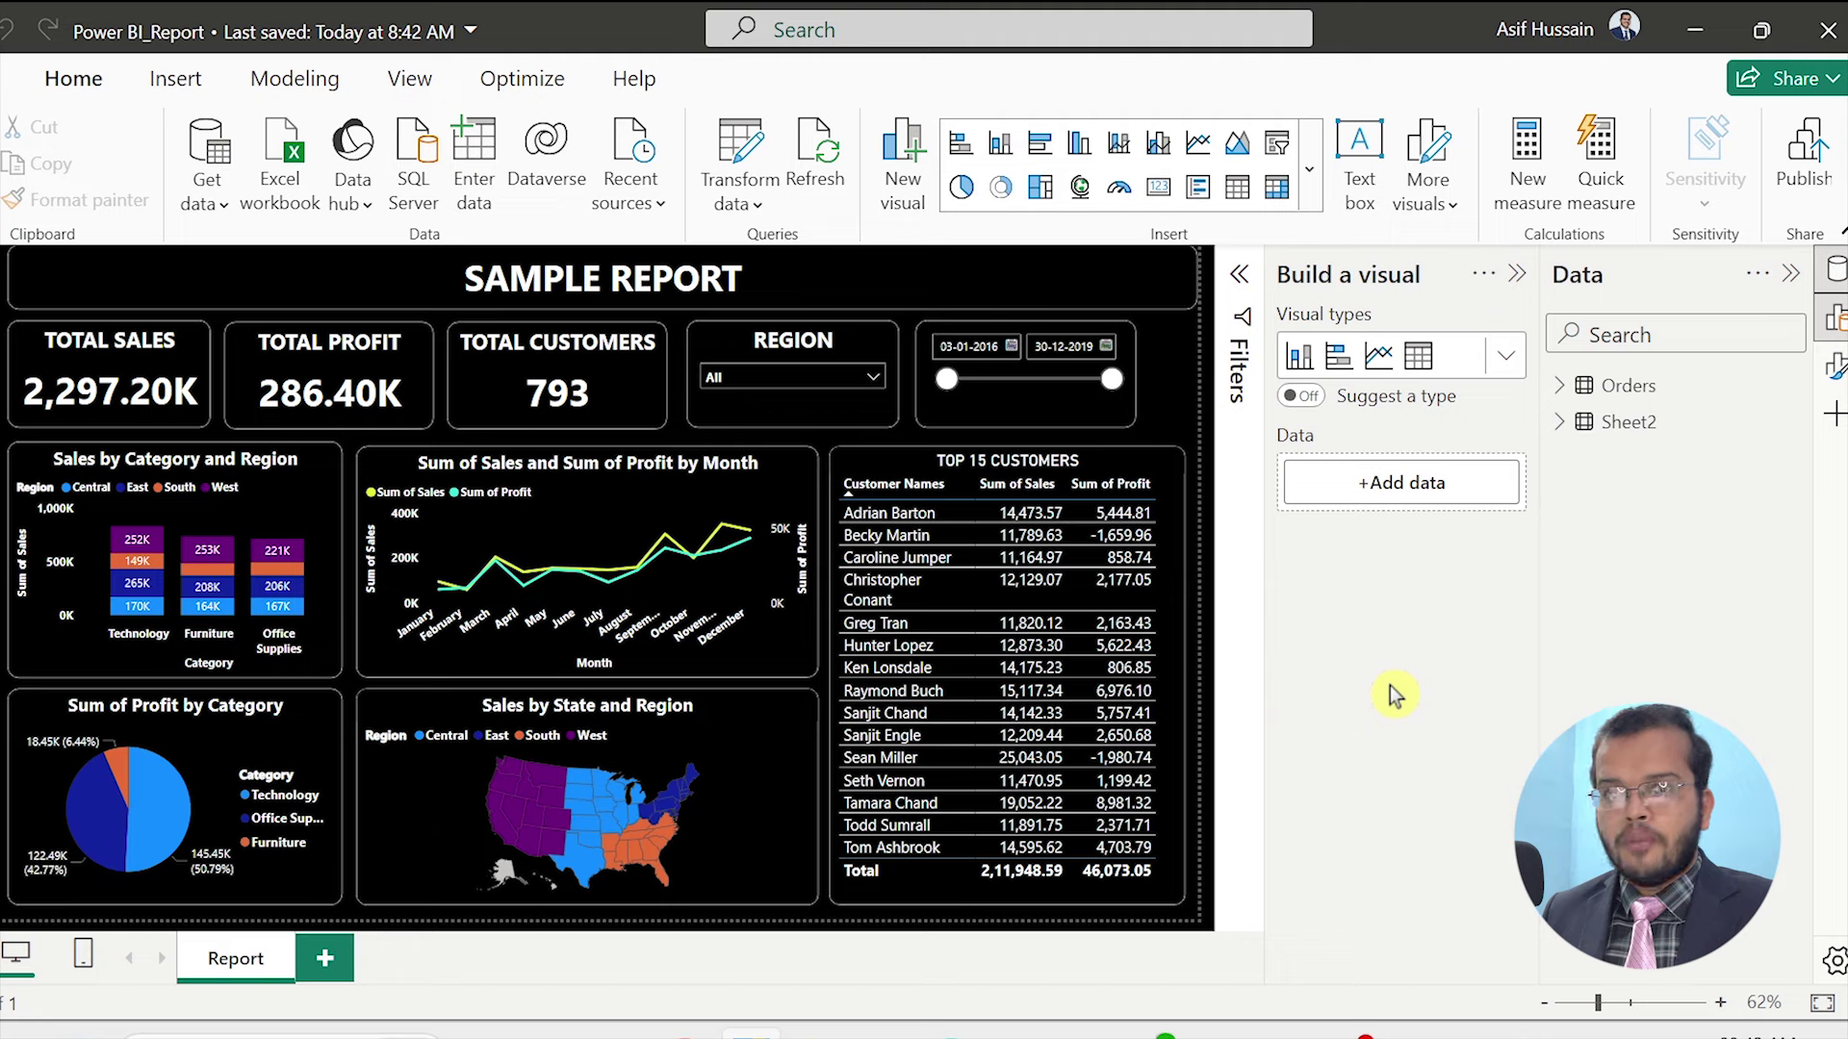
Publish the sales report to Sample Workspace and view the workspace in the browser
left_click(1807, 163)
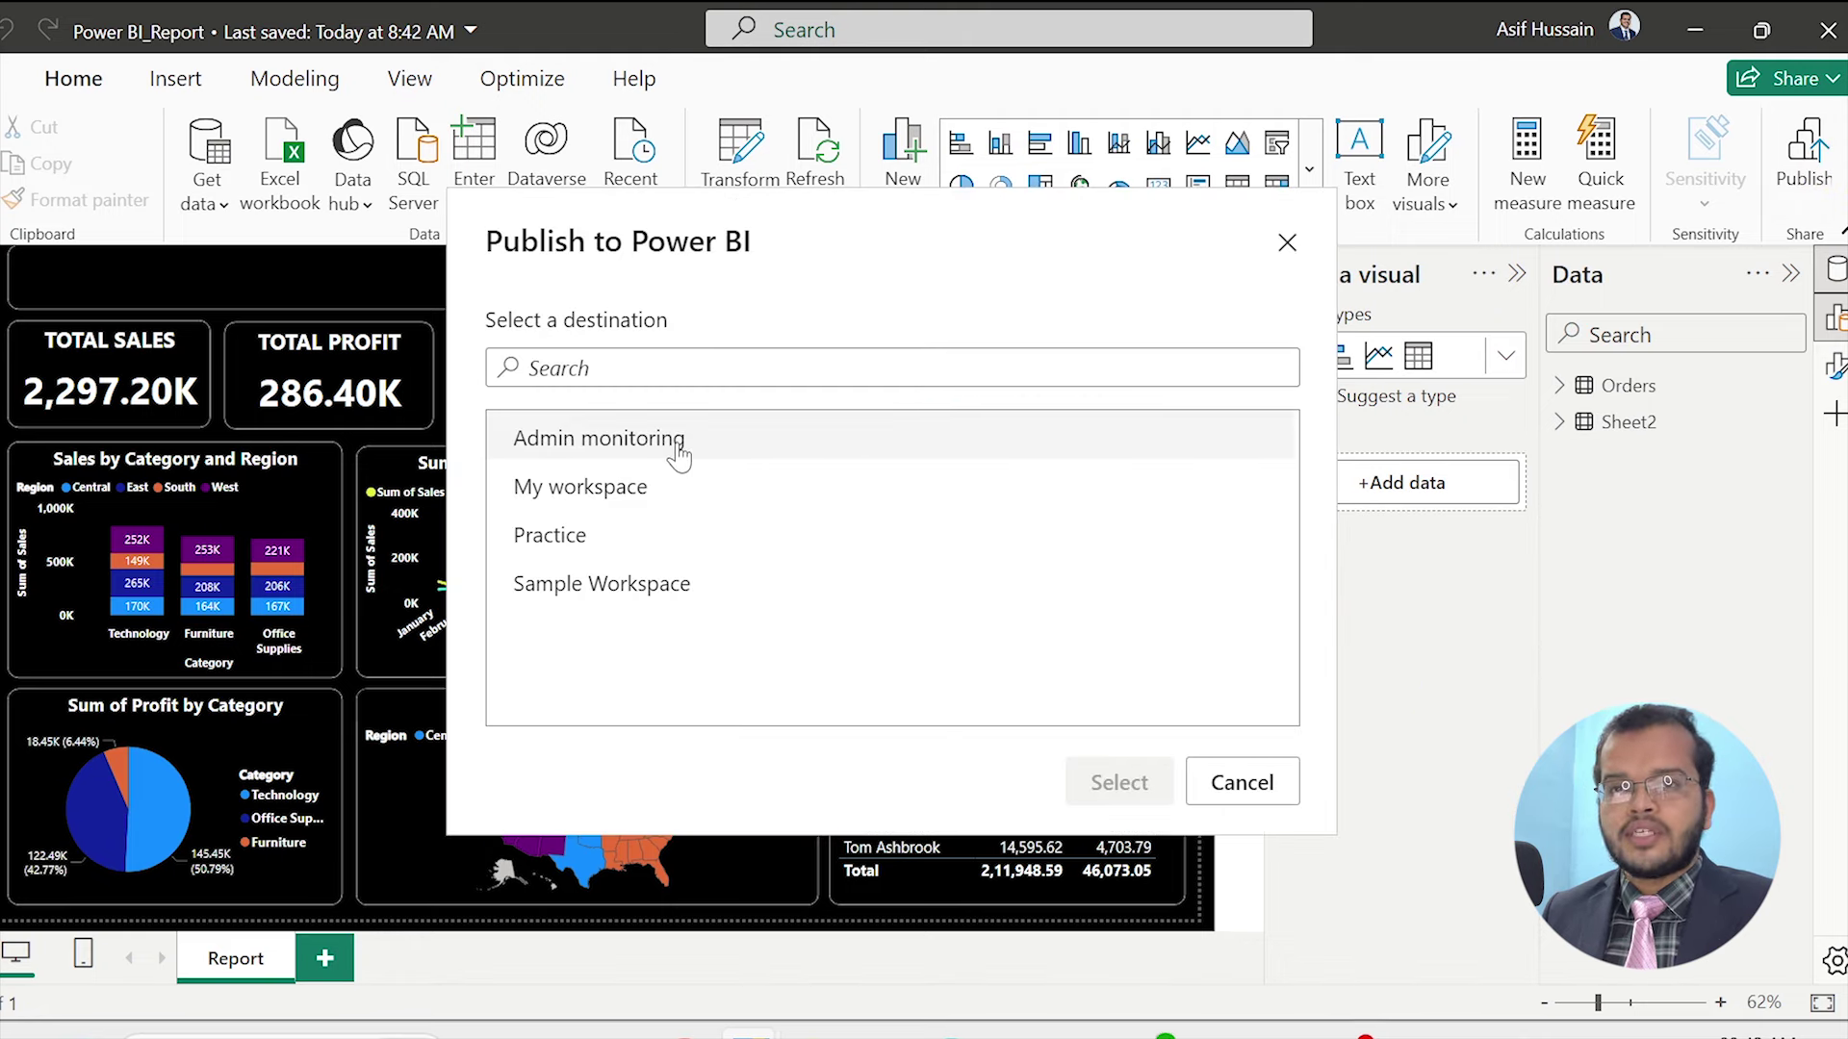
left_click(669, 597)
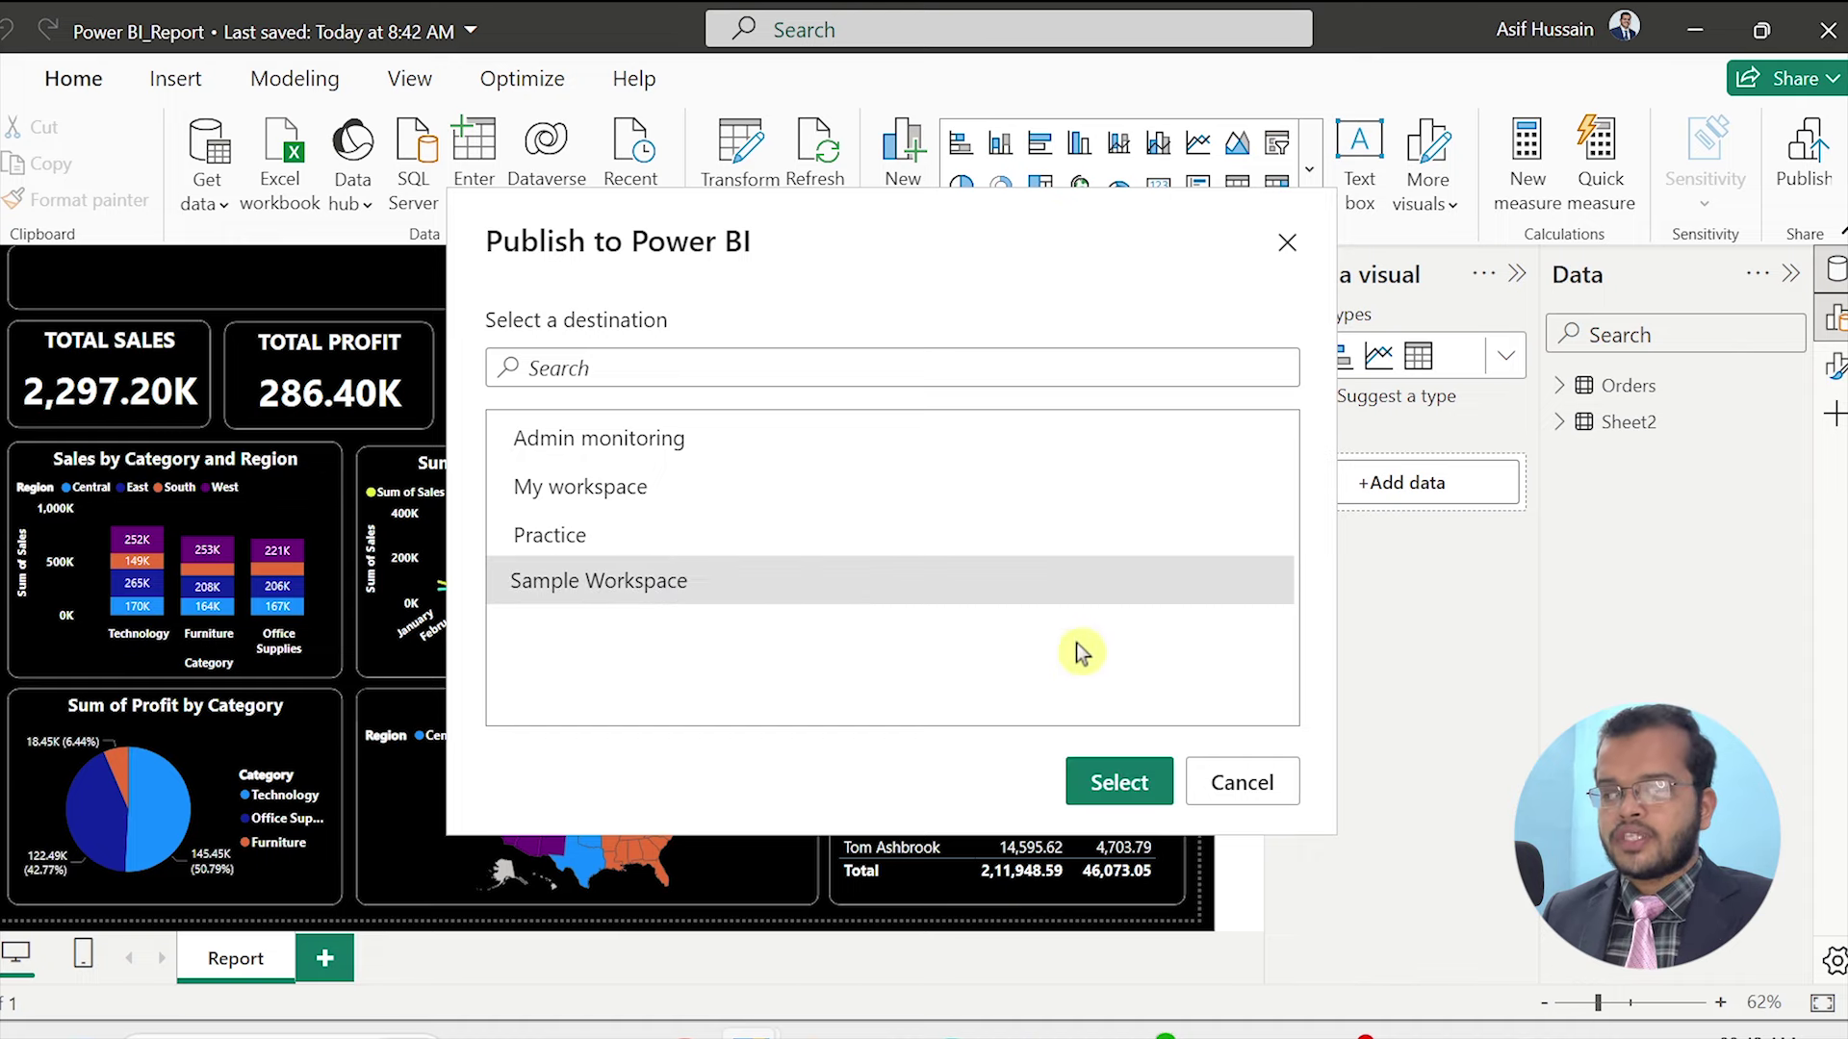
left_click(1113, 790)
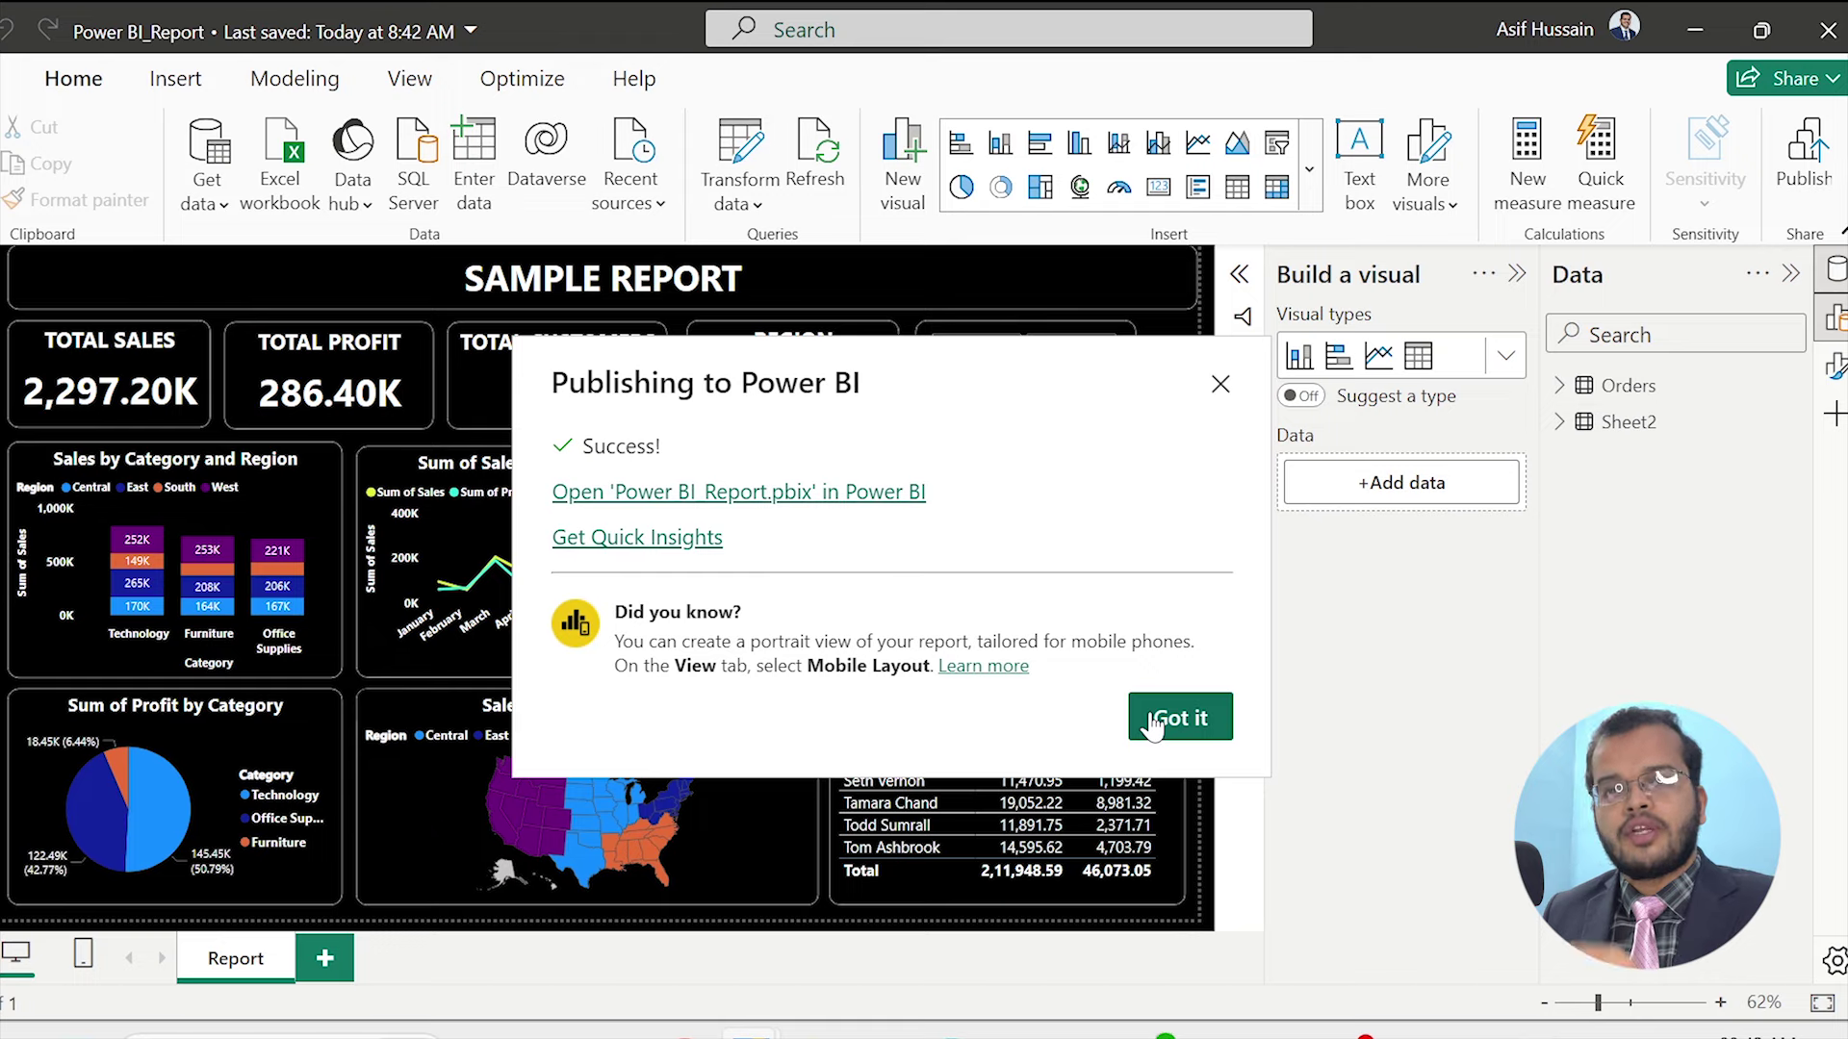
left_click(1155, 727)
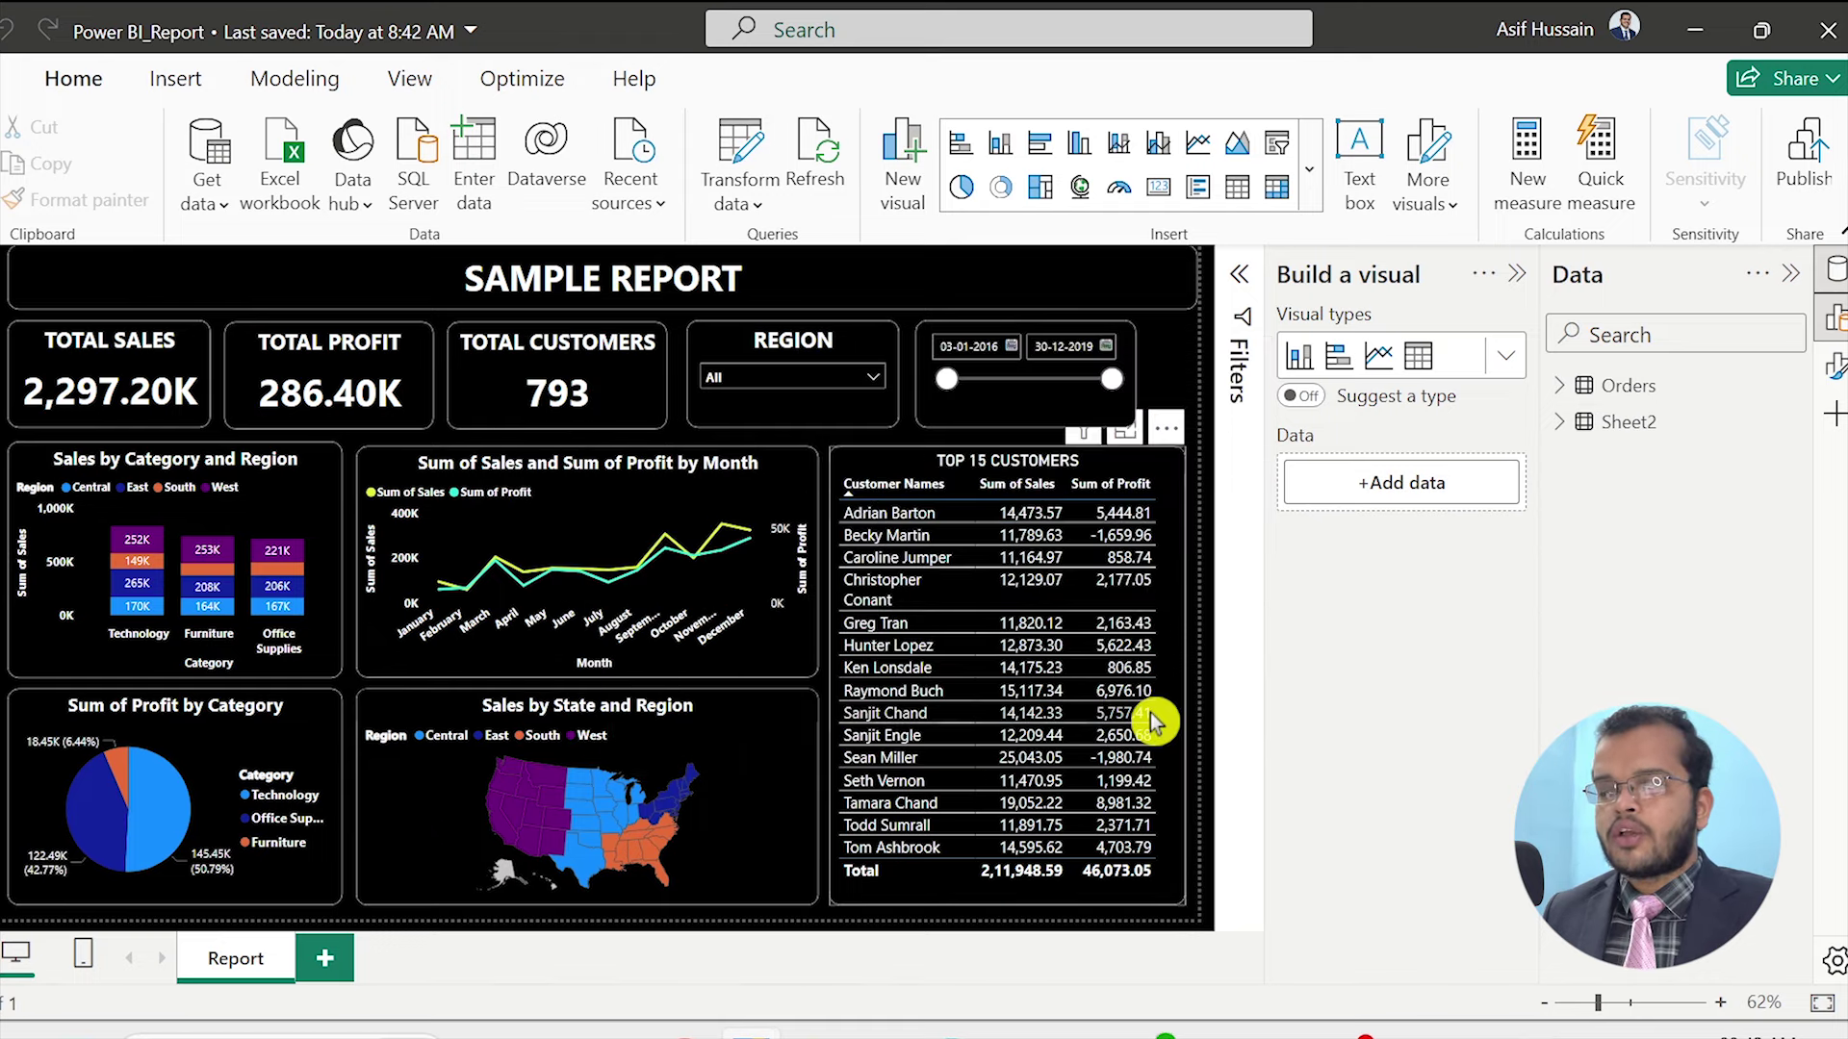
left_click(955, 1033)
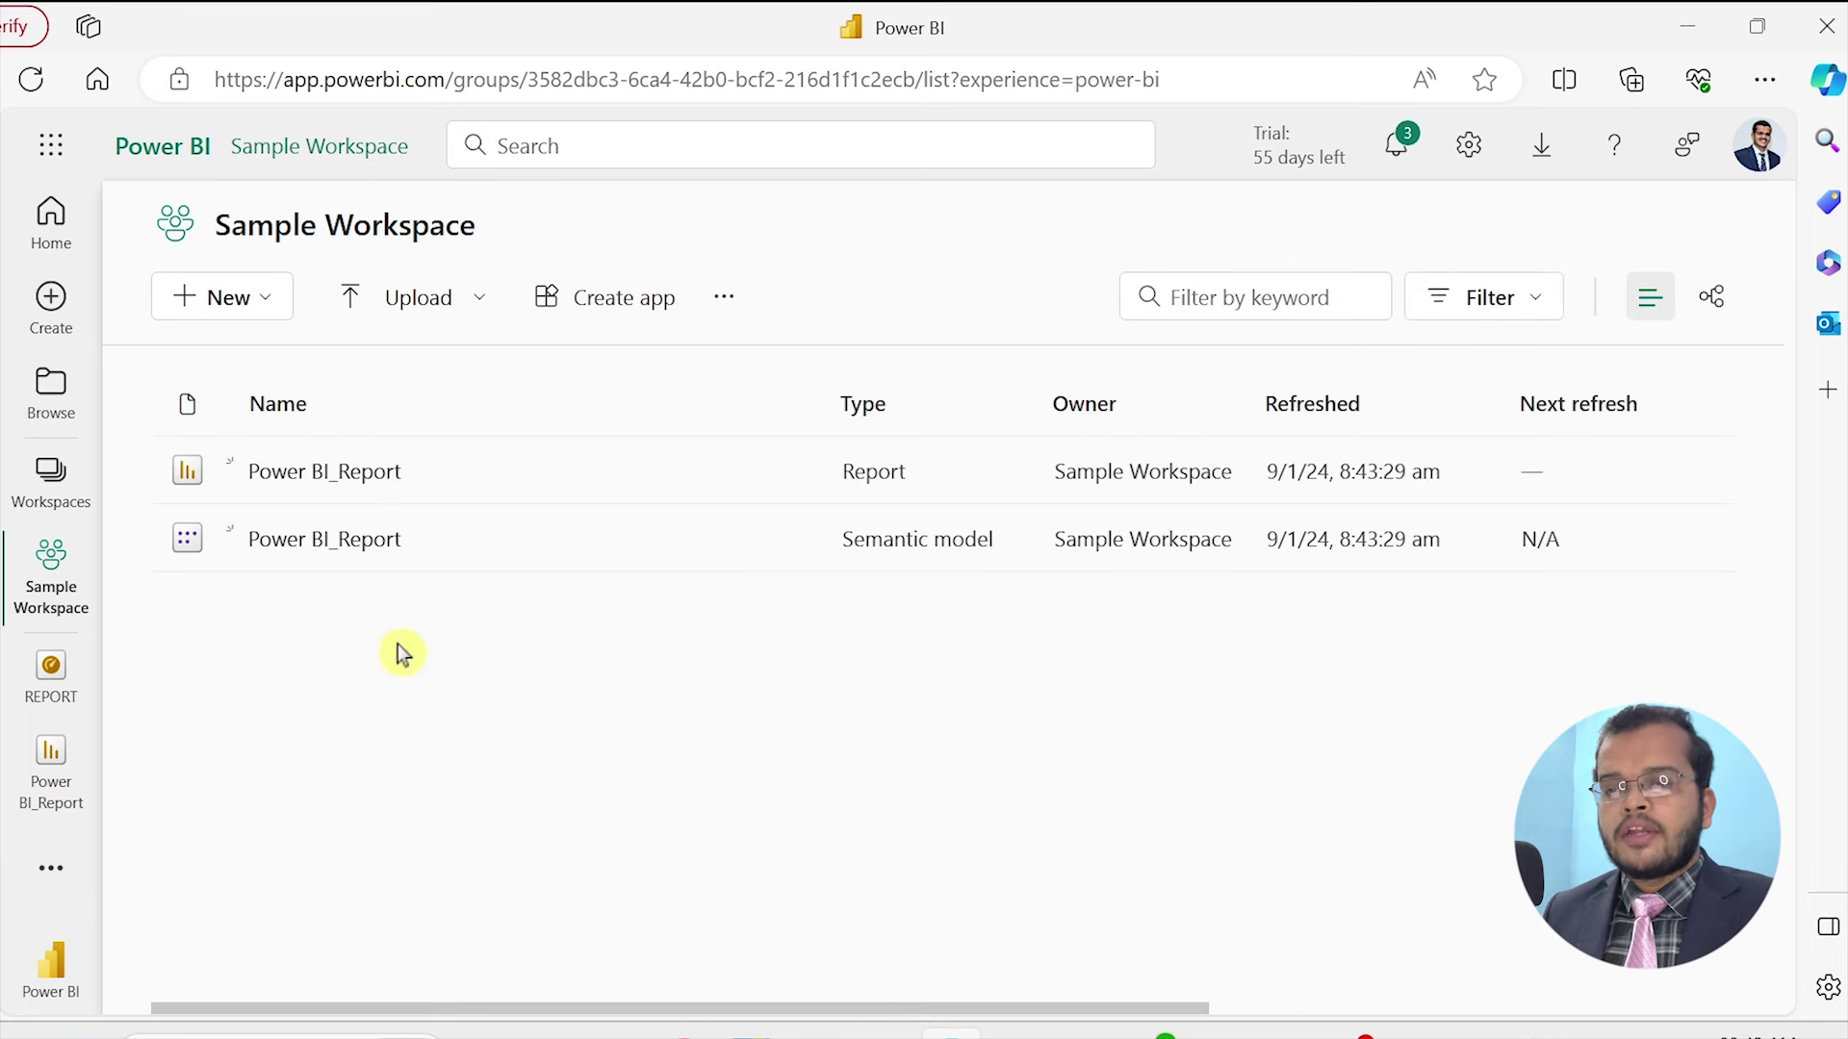
Open the Power BI_Report report listed in Sample Workspace
left_click_drag(247, 225, 524, 227)
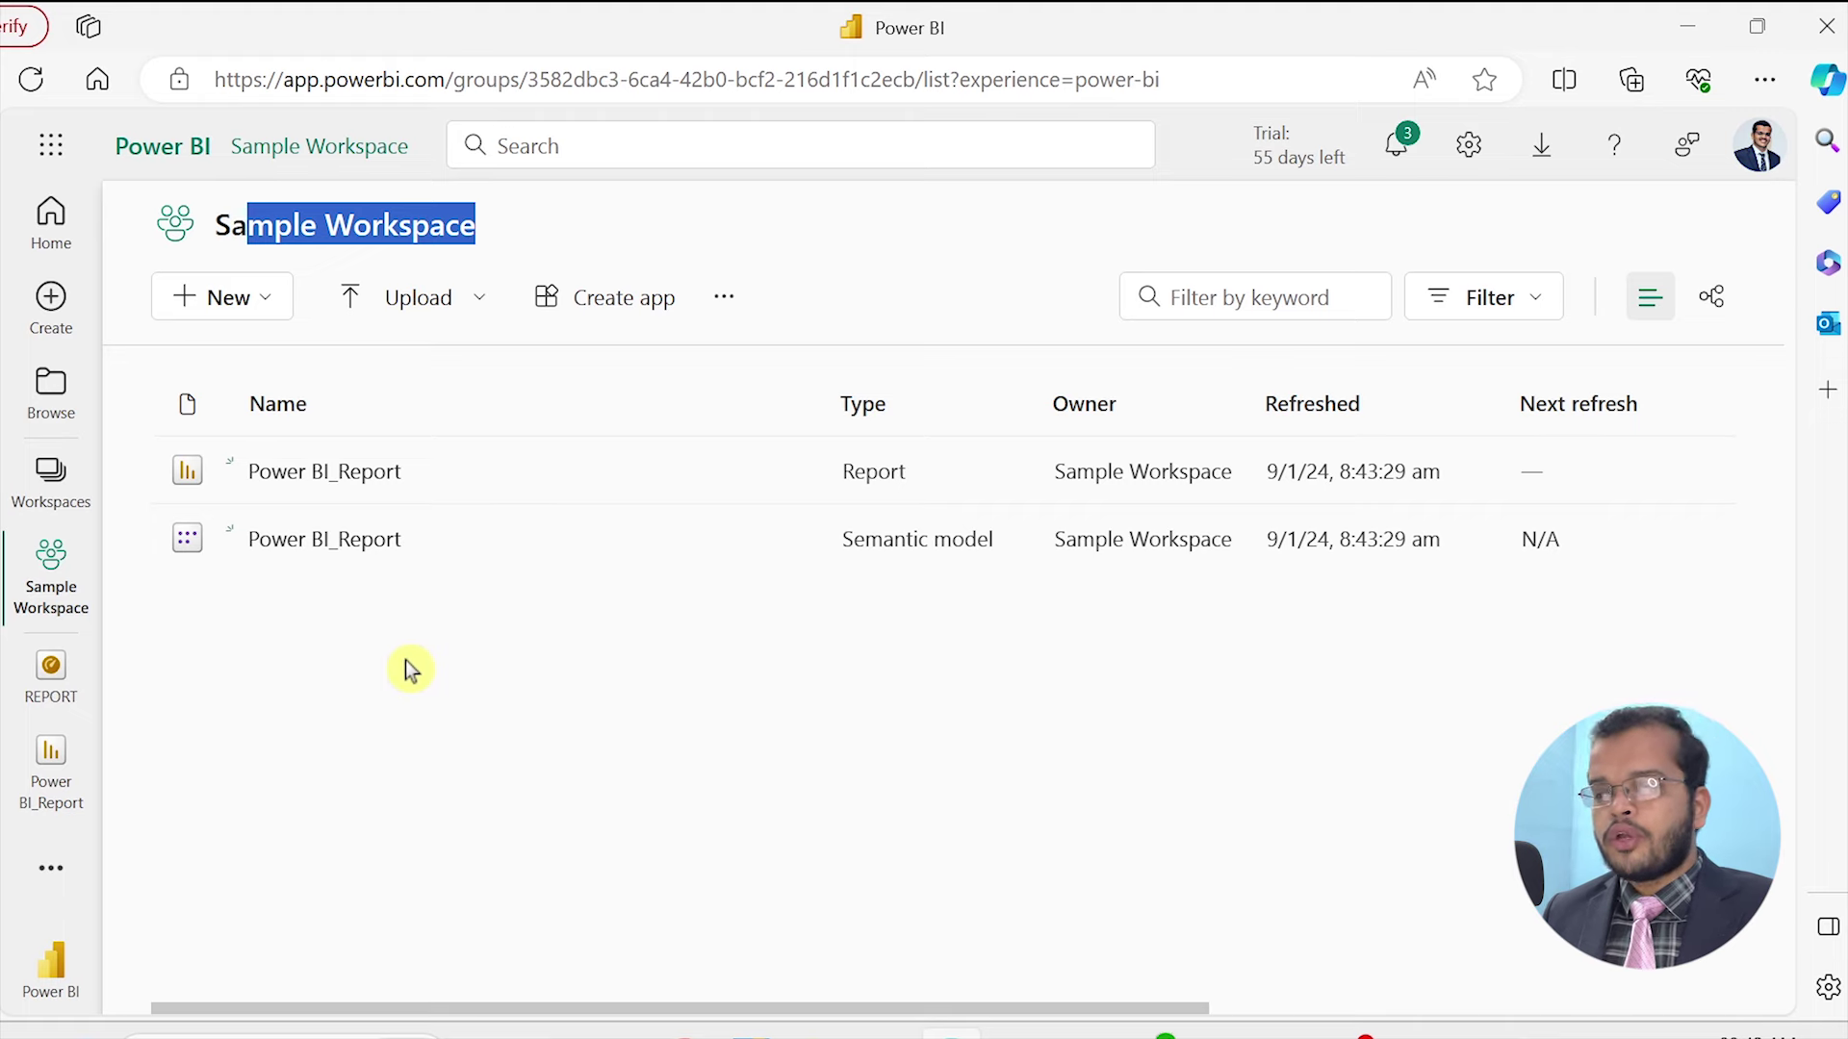
left_click(329, 491)
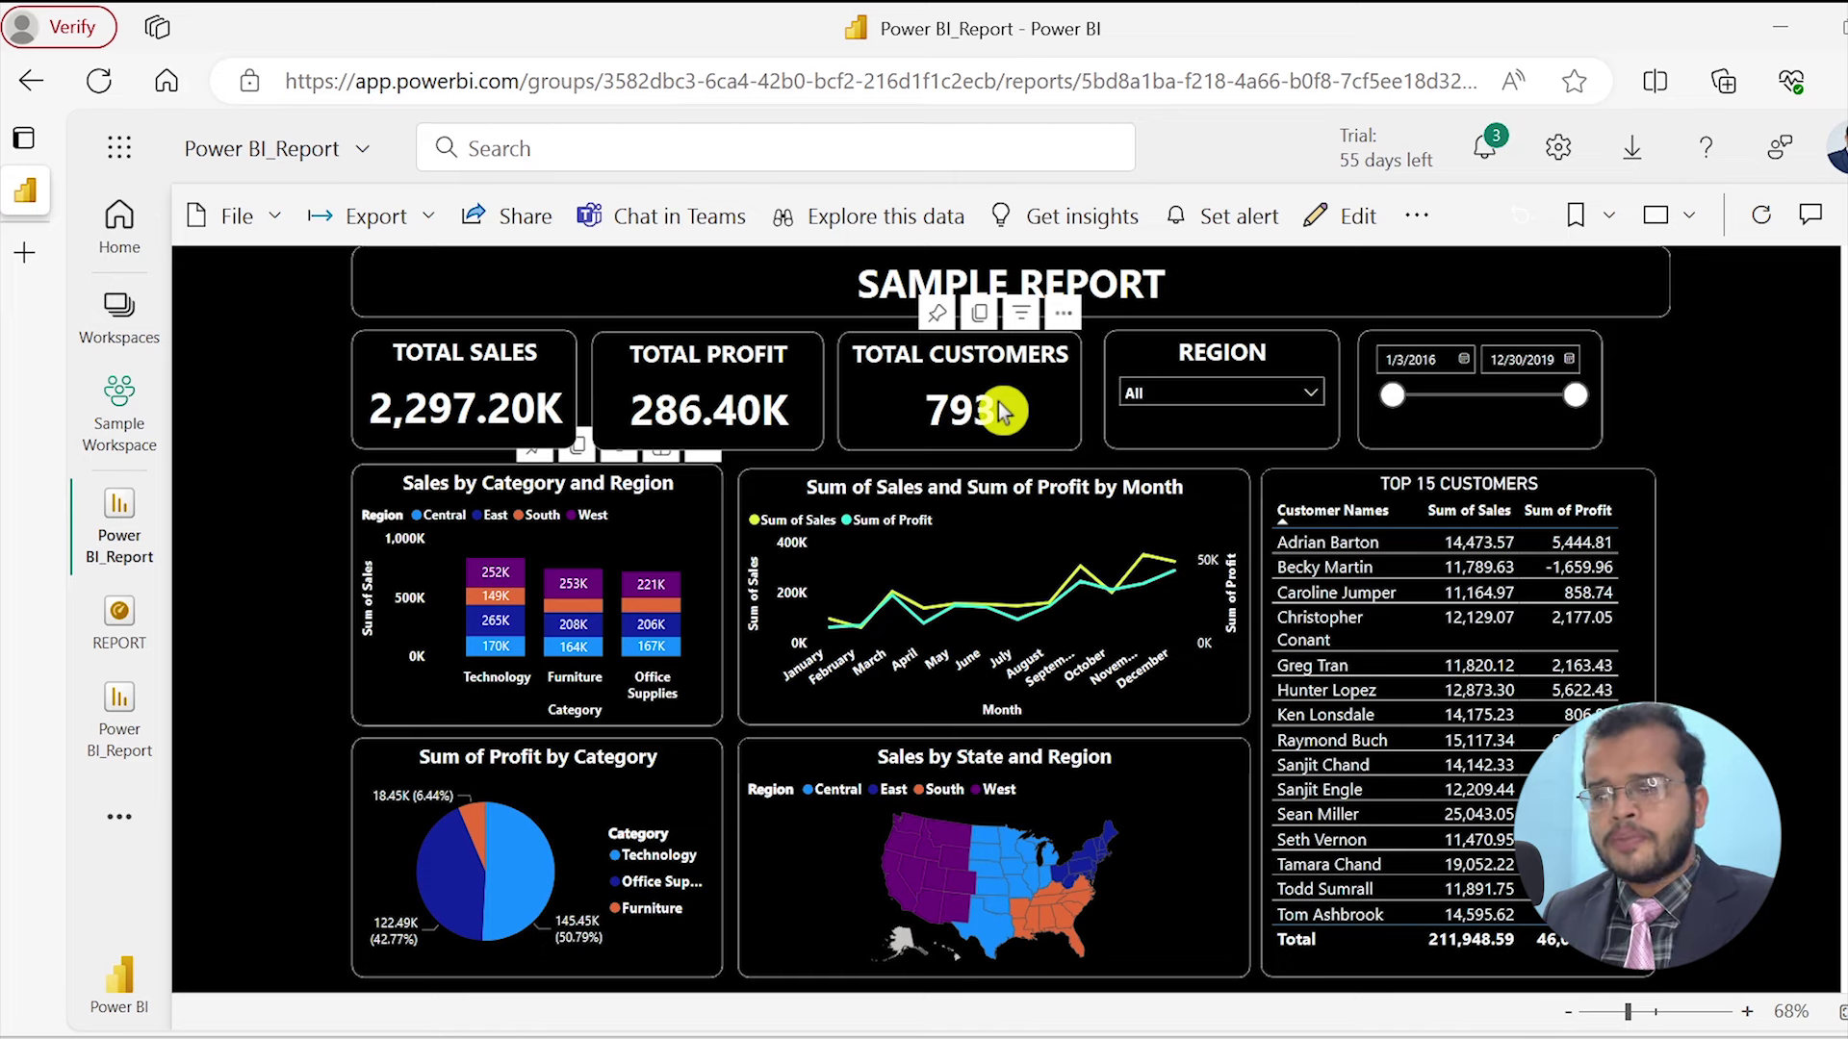
Pin the Total Customers card to a new dashboard named 'My Dashbaord'
left_click(936, 316)
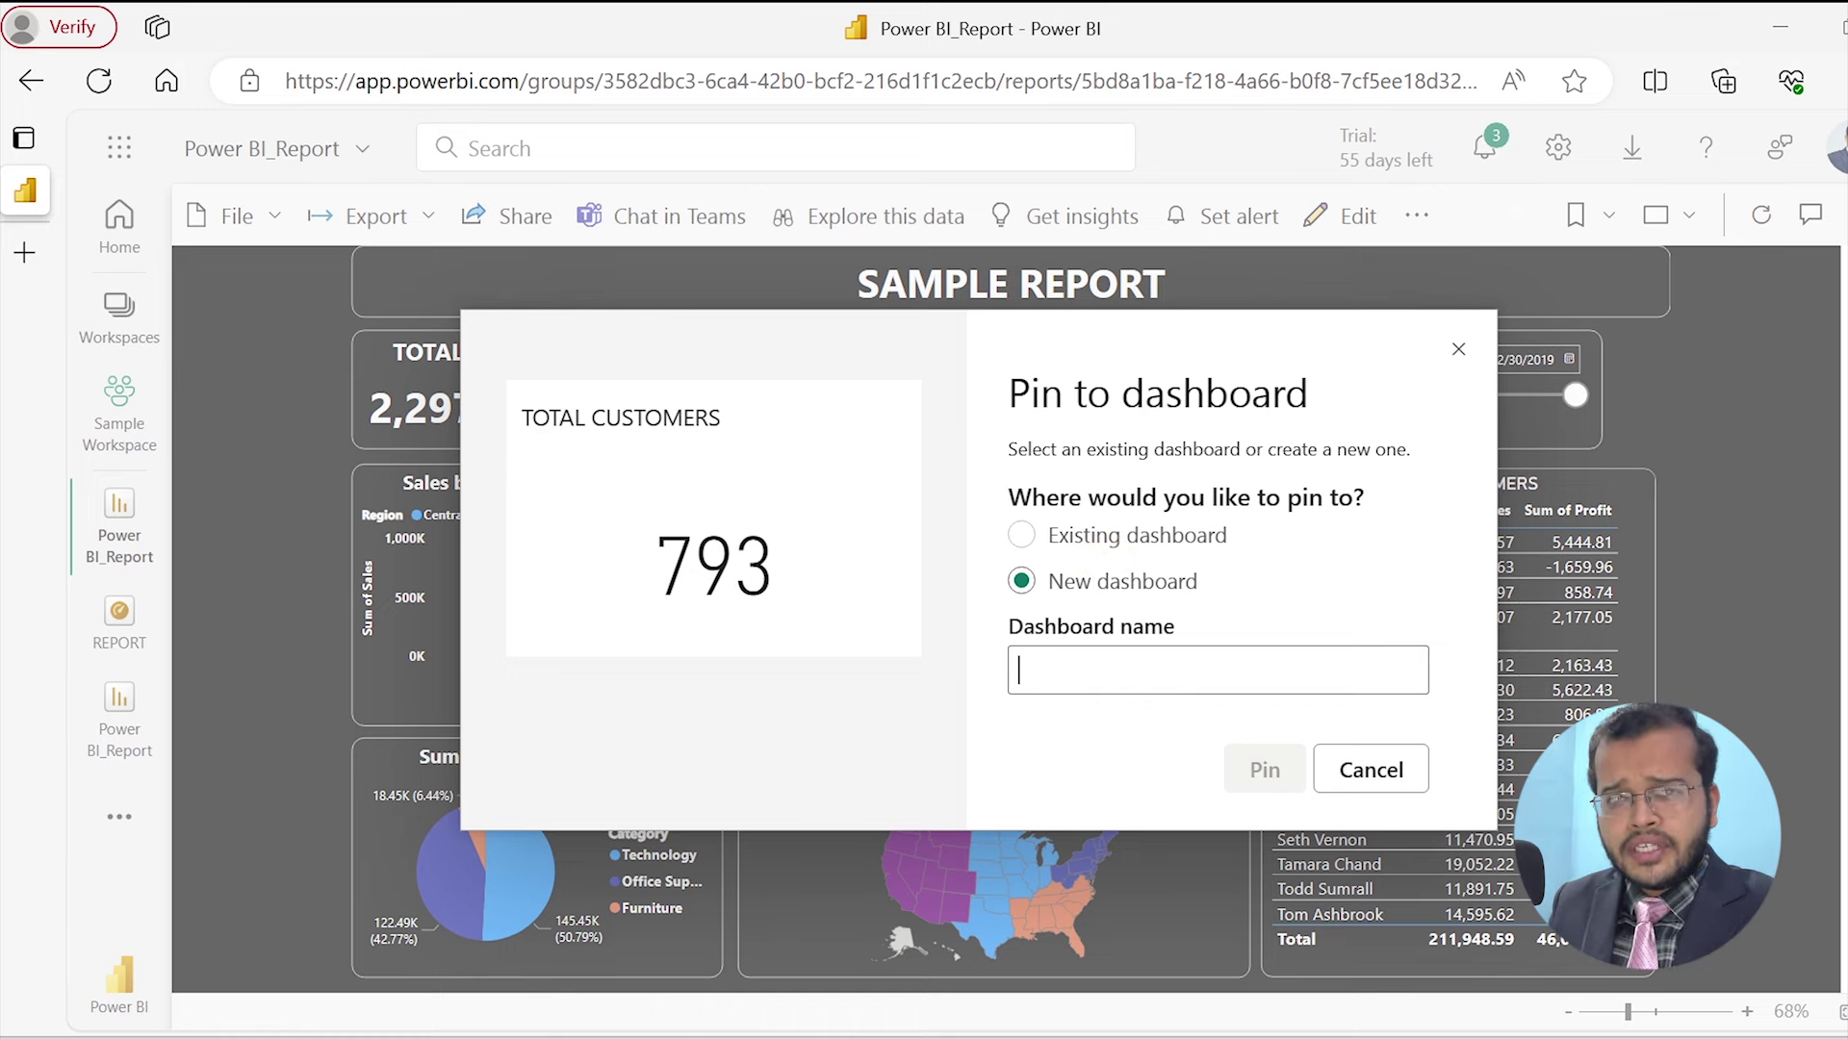
type("My")
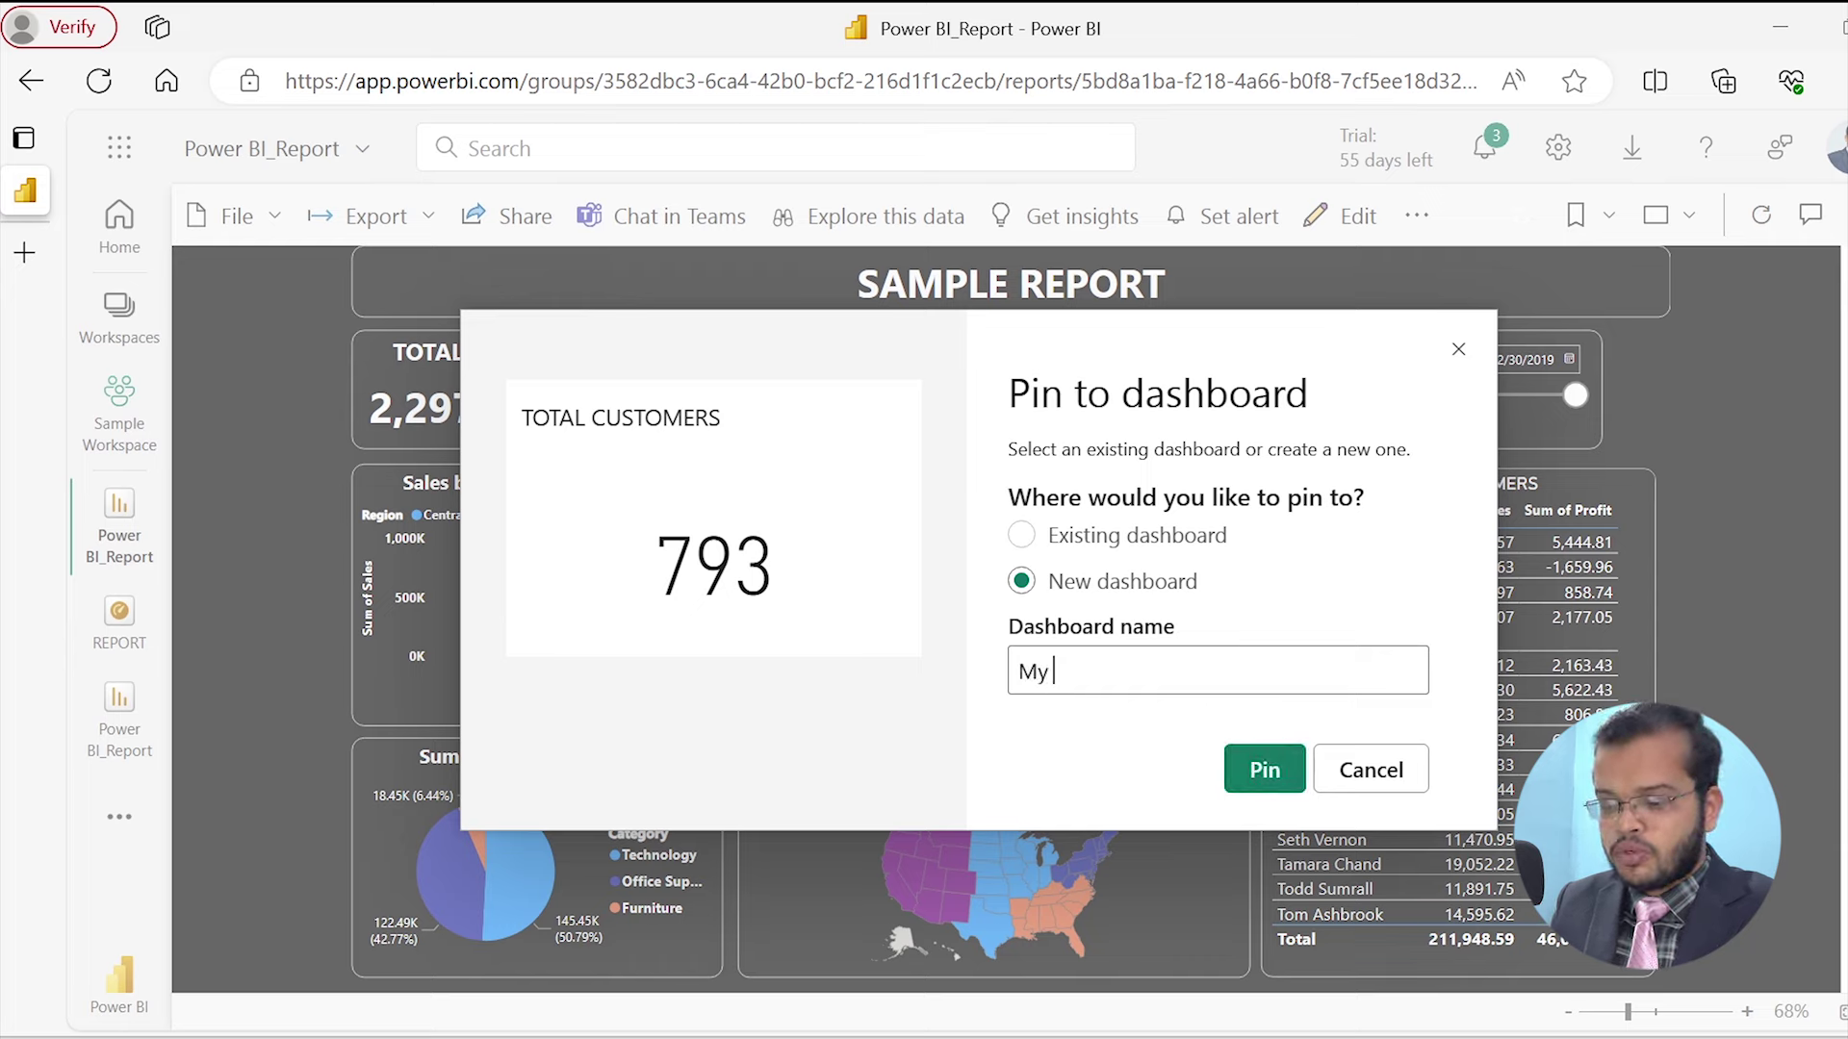
type(" Dashbao")
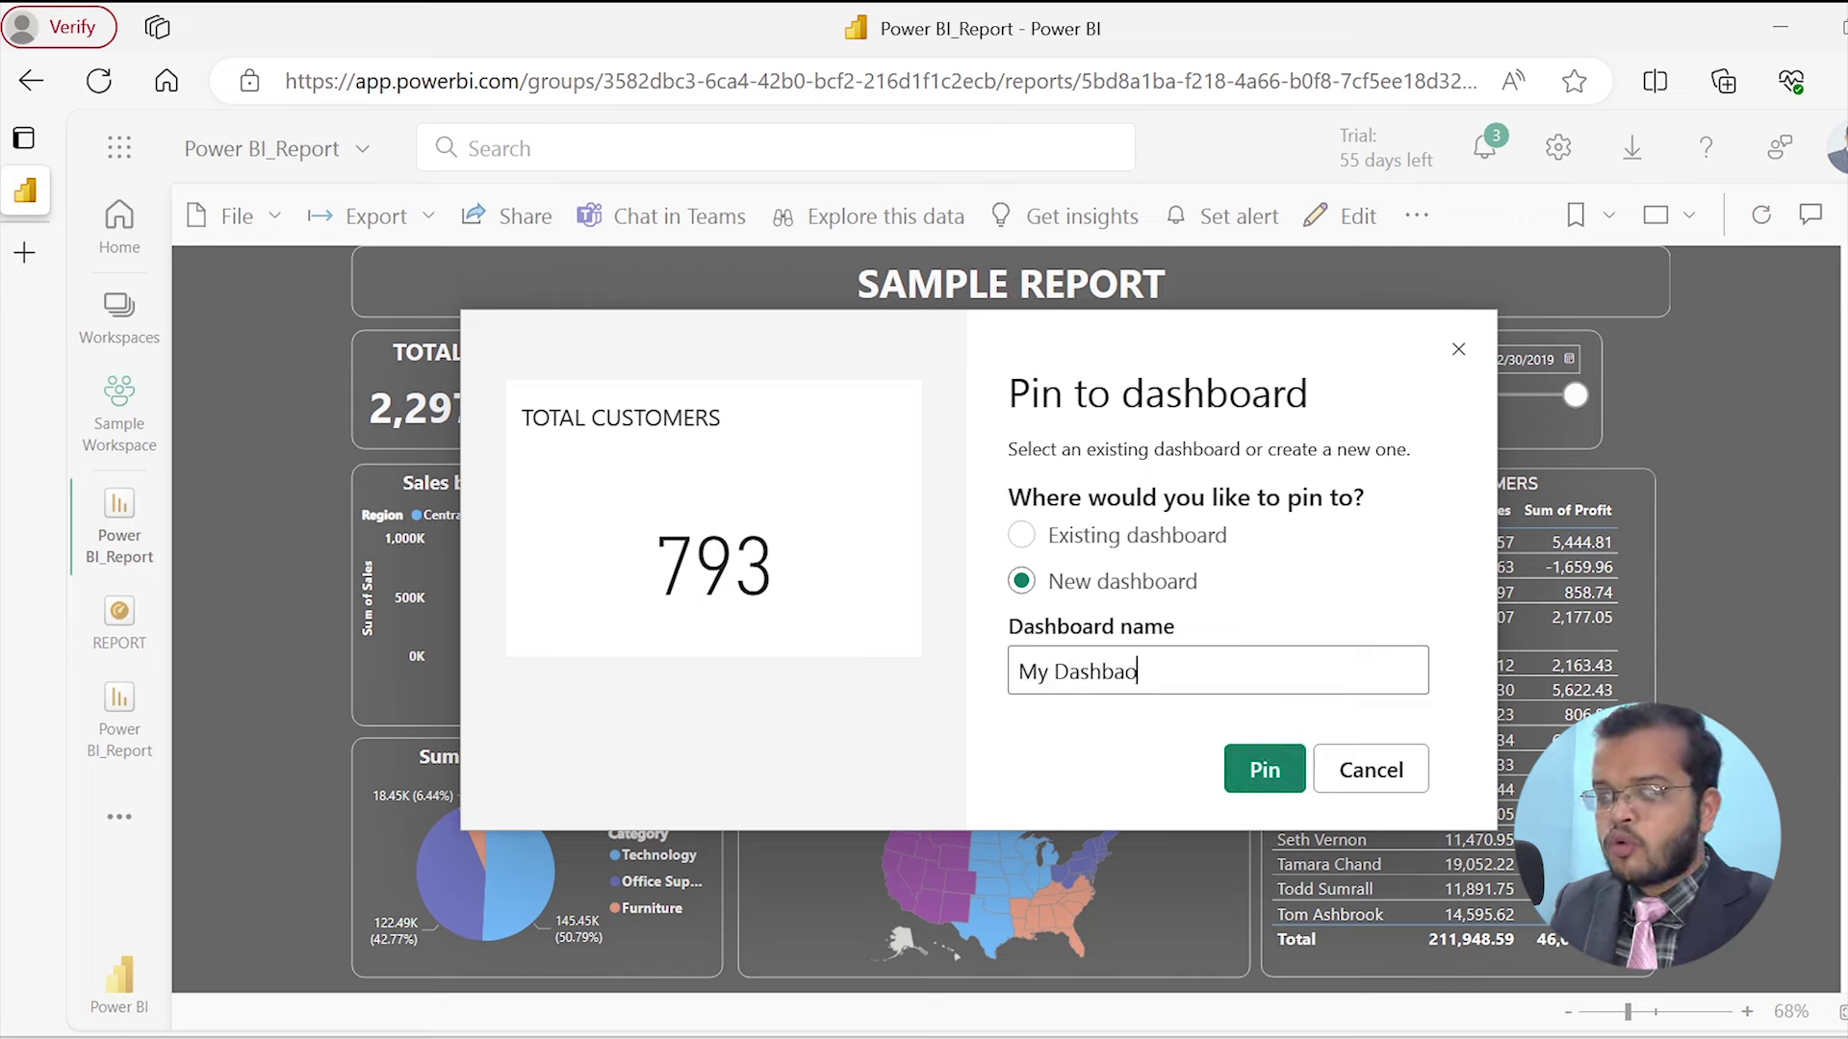
type("rd")
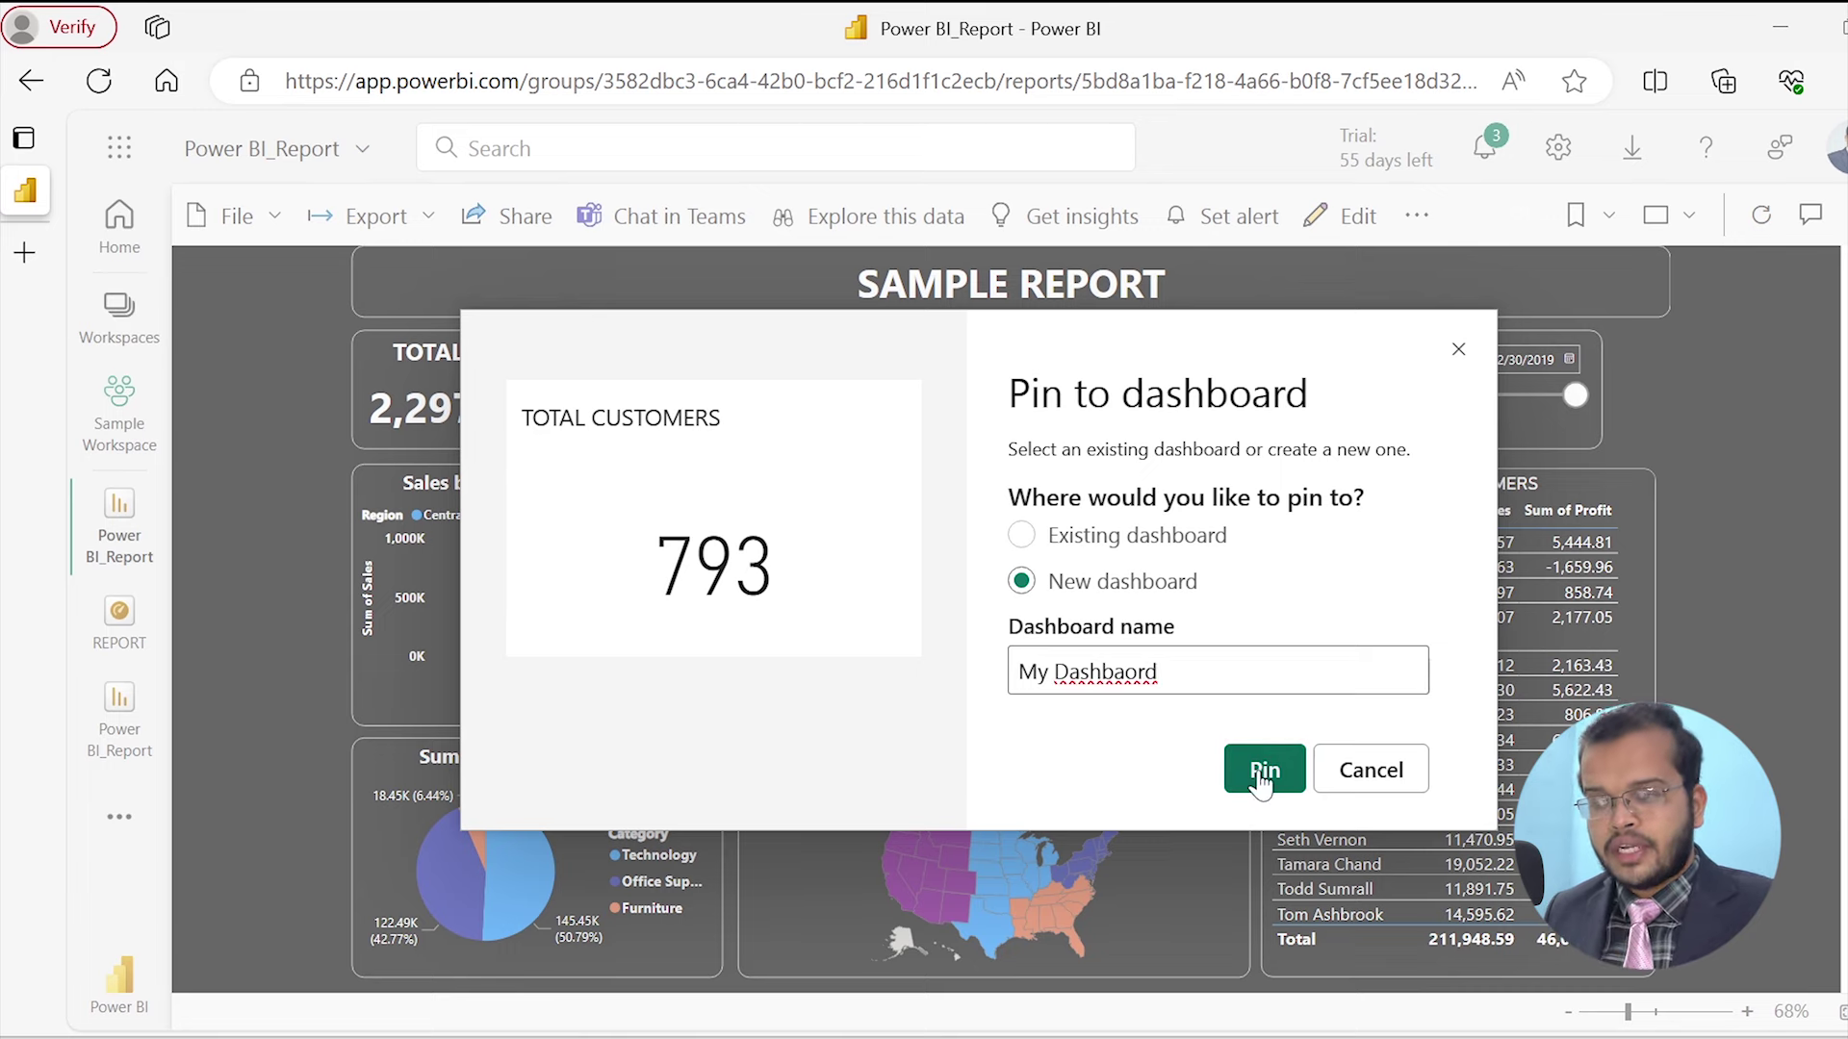
left_click(1262, 771)
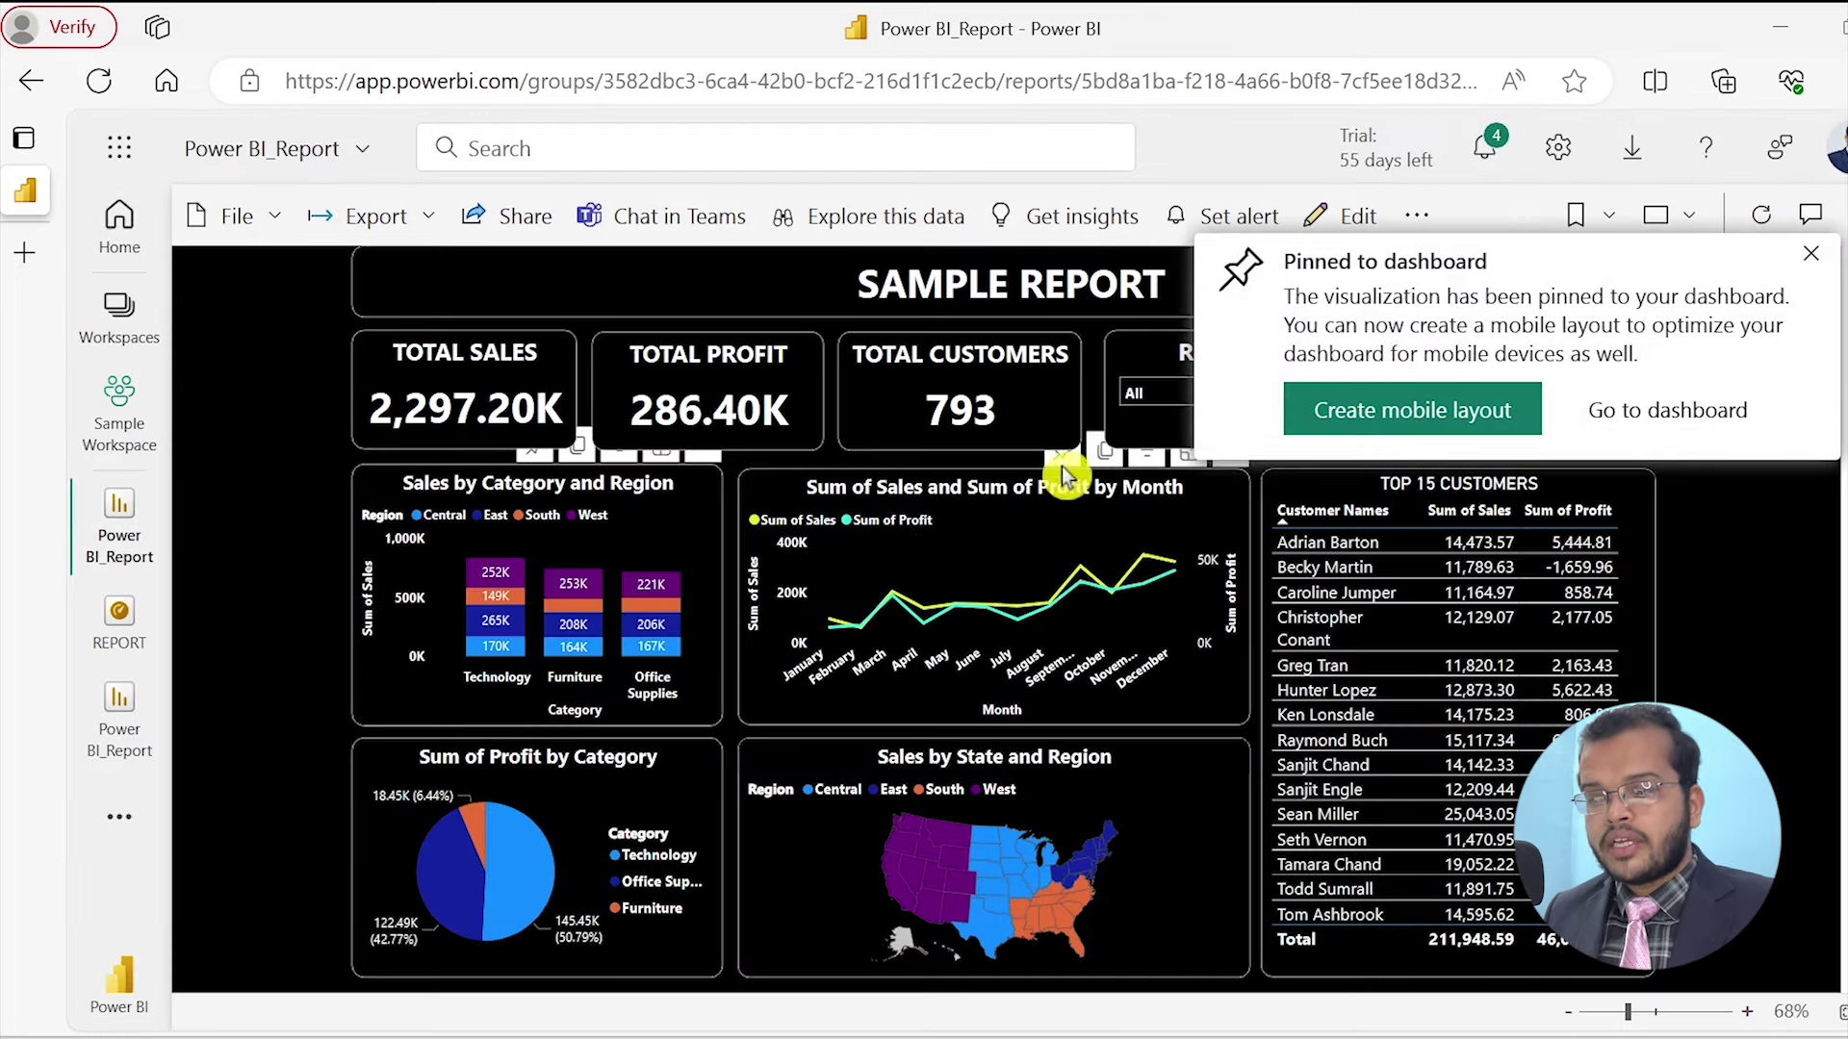
Pin the monthly Sum of Sales and Profit line chart to My Dashbaord and go to the dashboard
left_click(1063, 456)
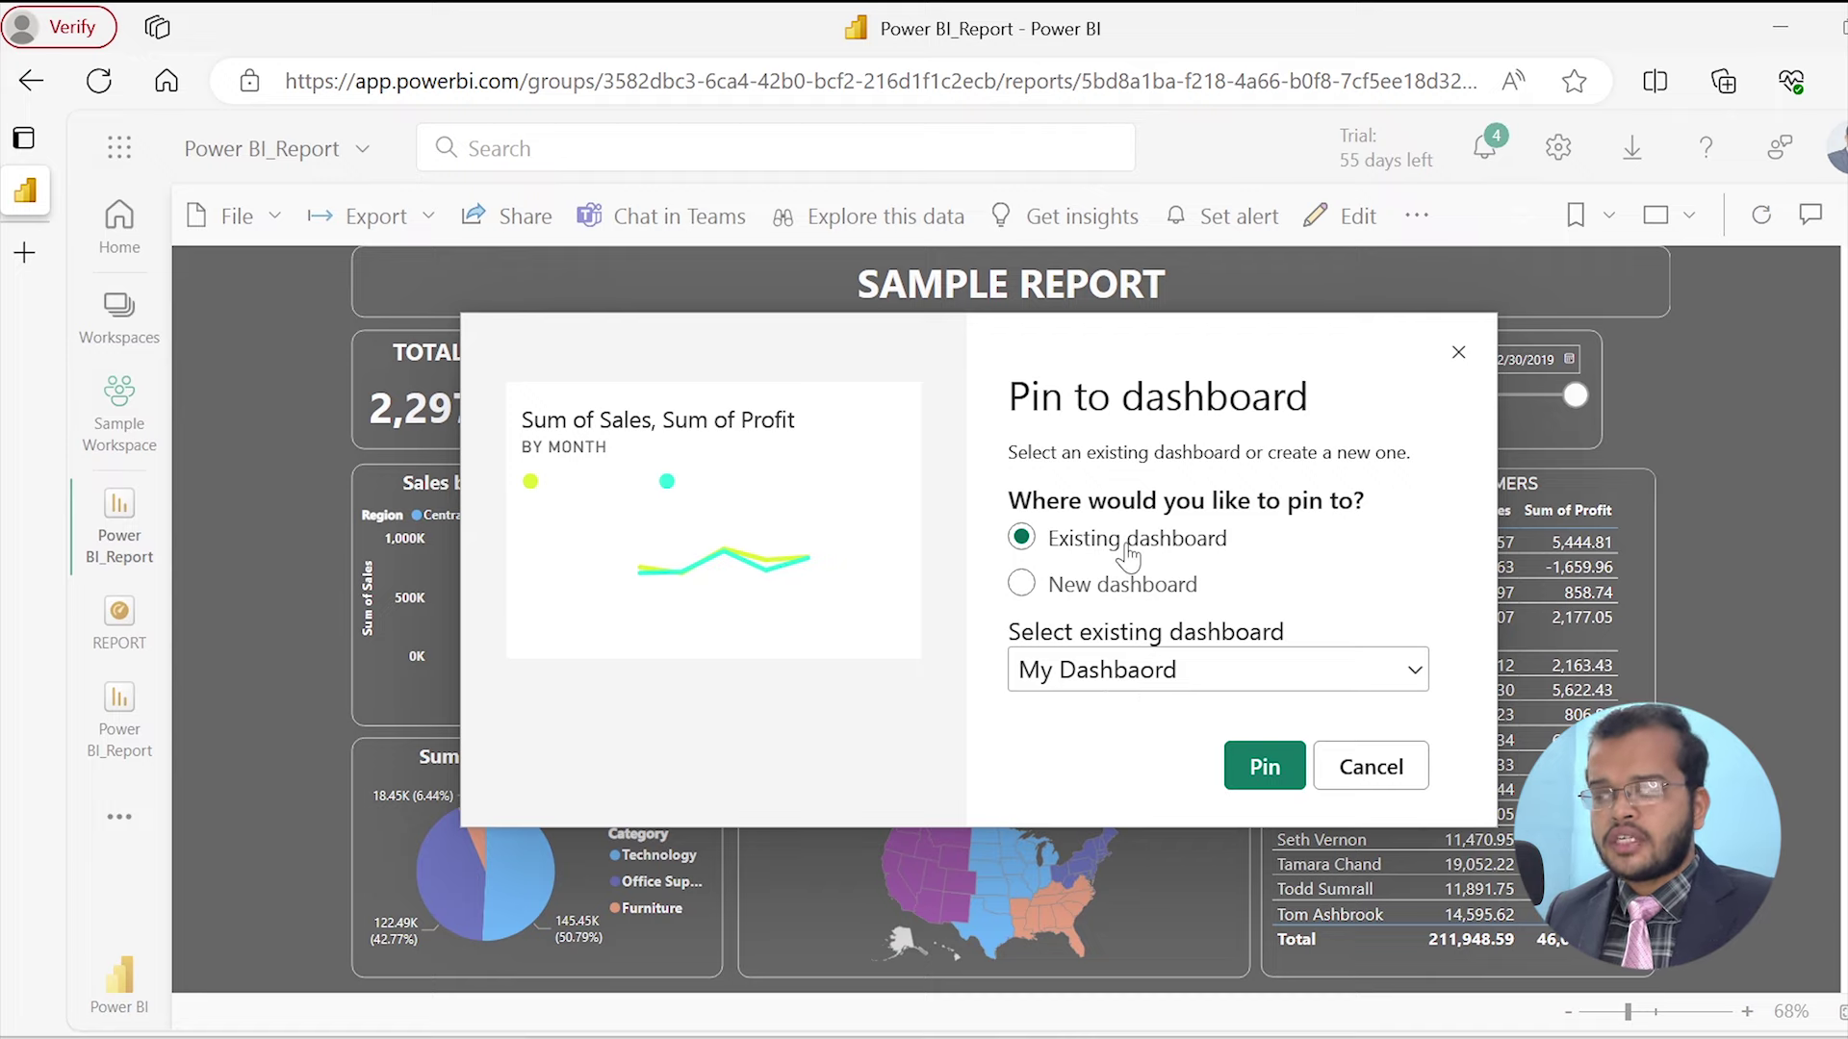
left_click(1270, 767)
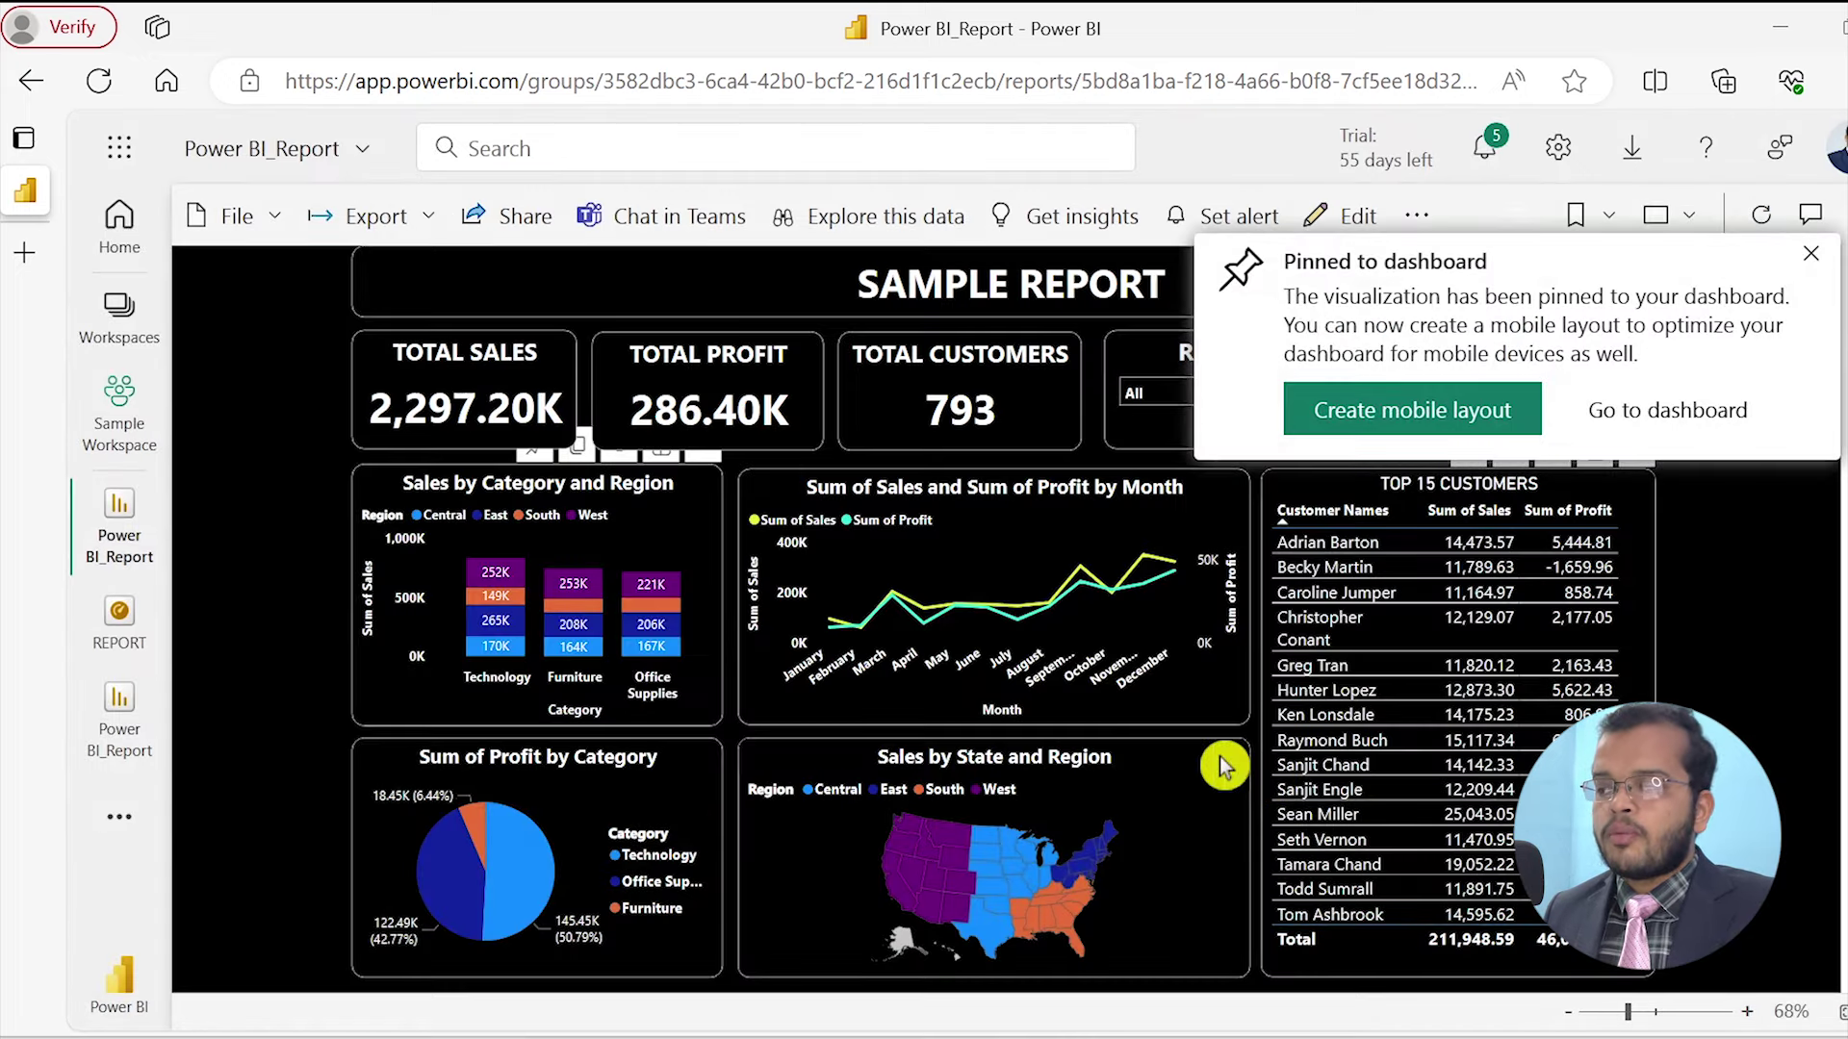
left_click(1665, 412)
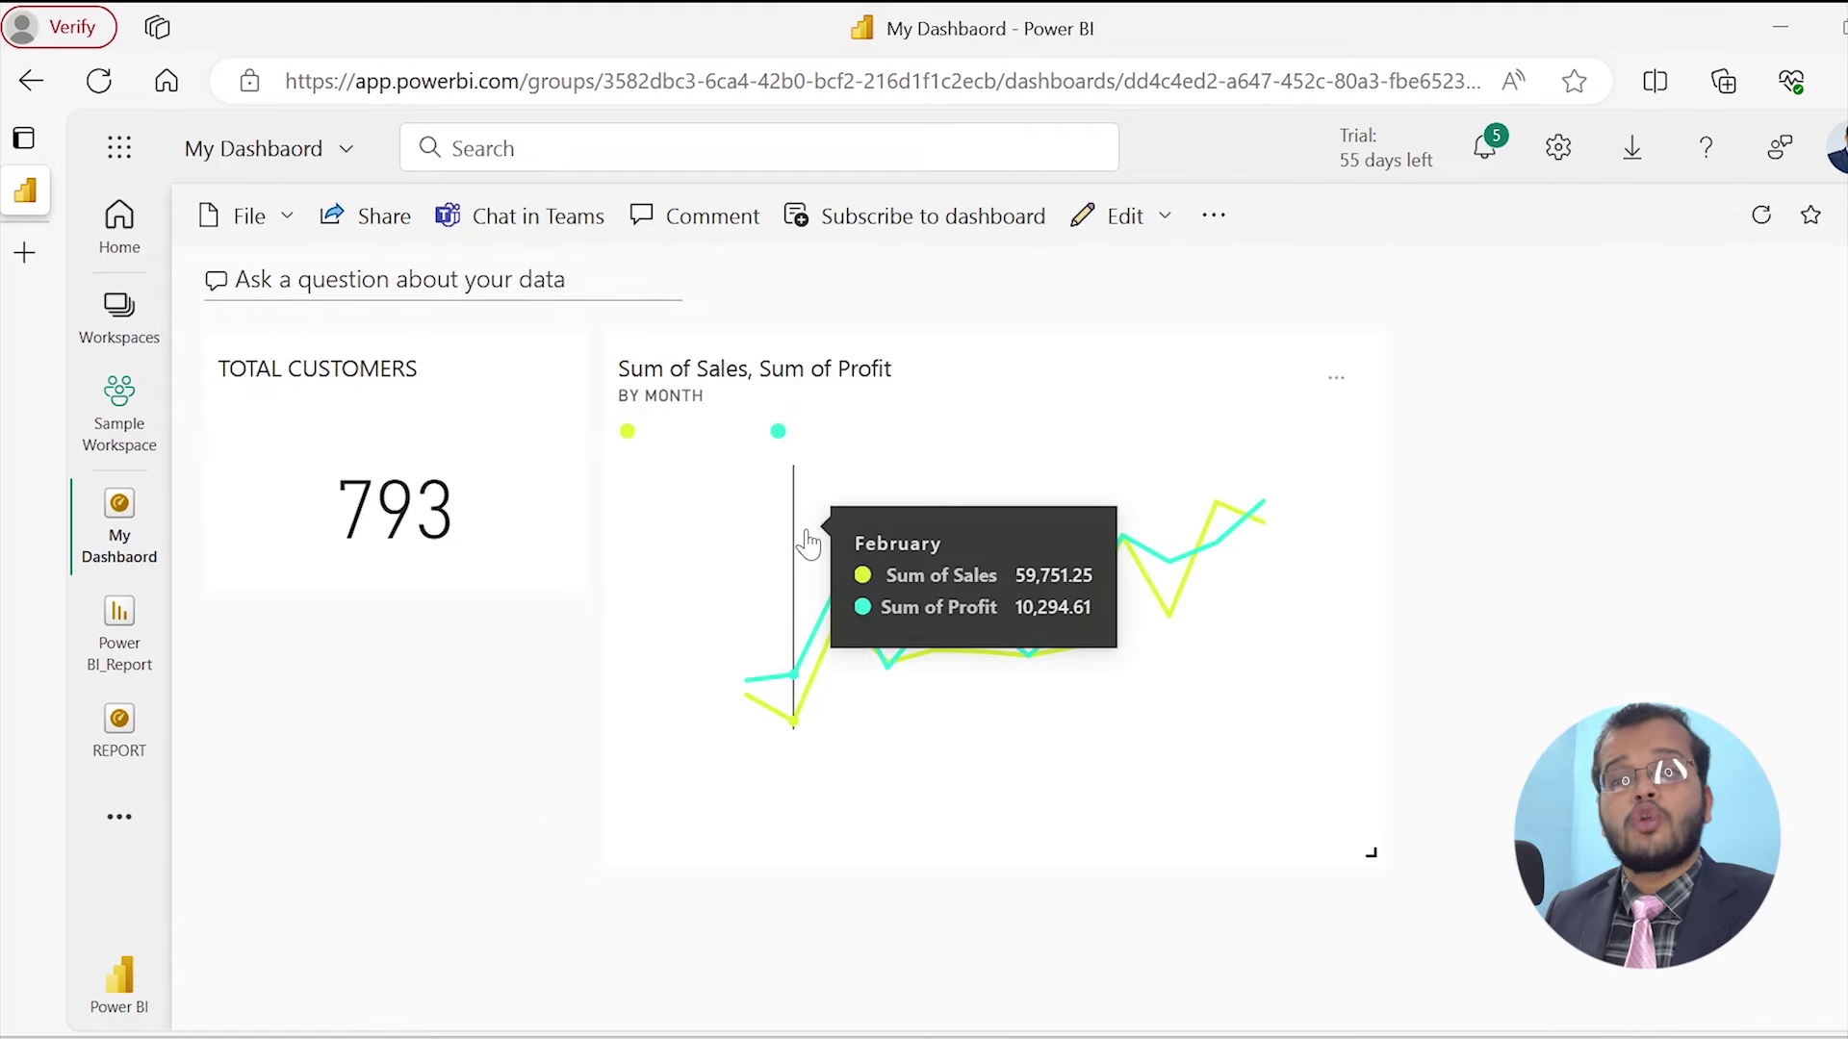
Inspect the sales-and-profit tile's tooltips, then open its source Power BI_Report
mouse_move(1279, 528)
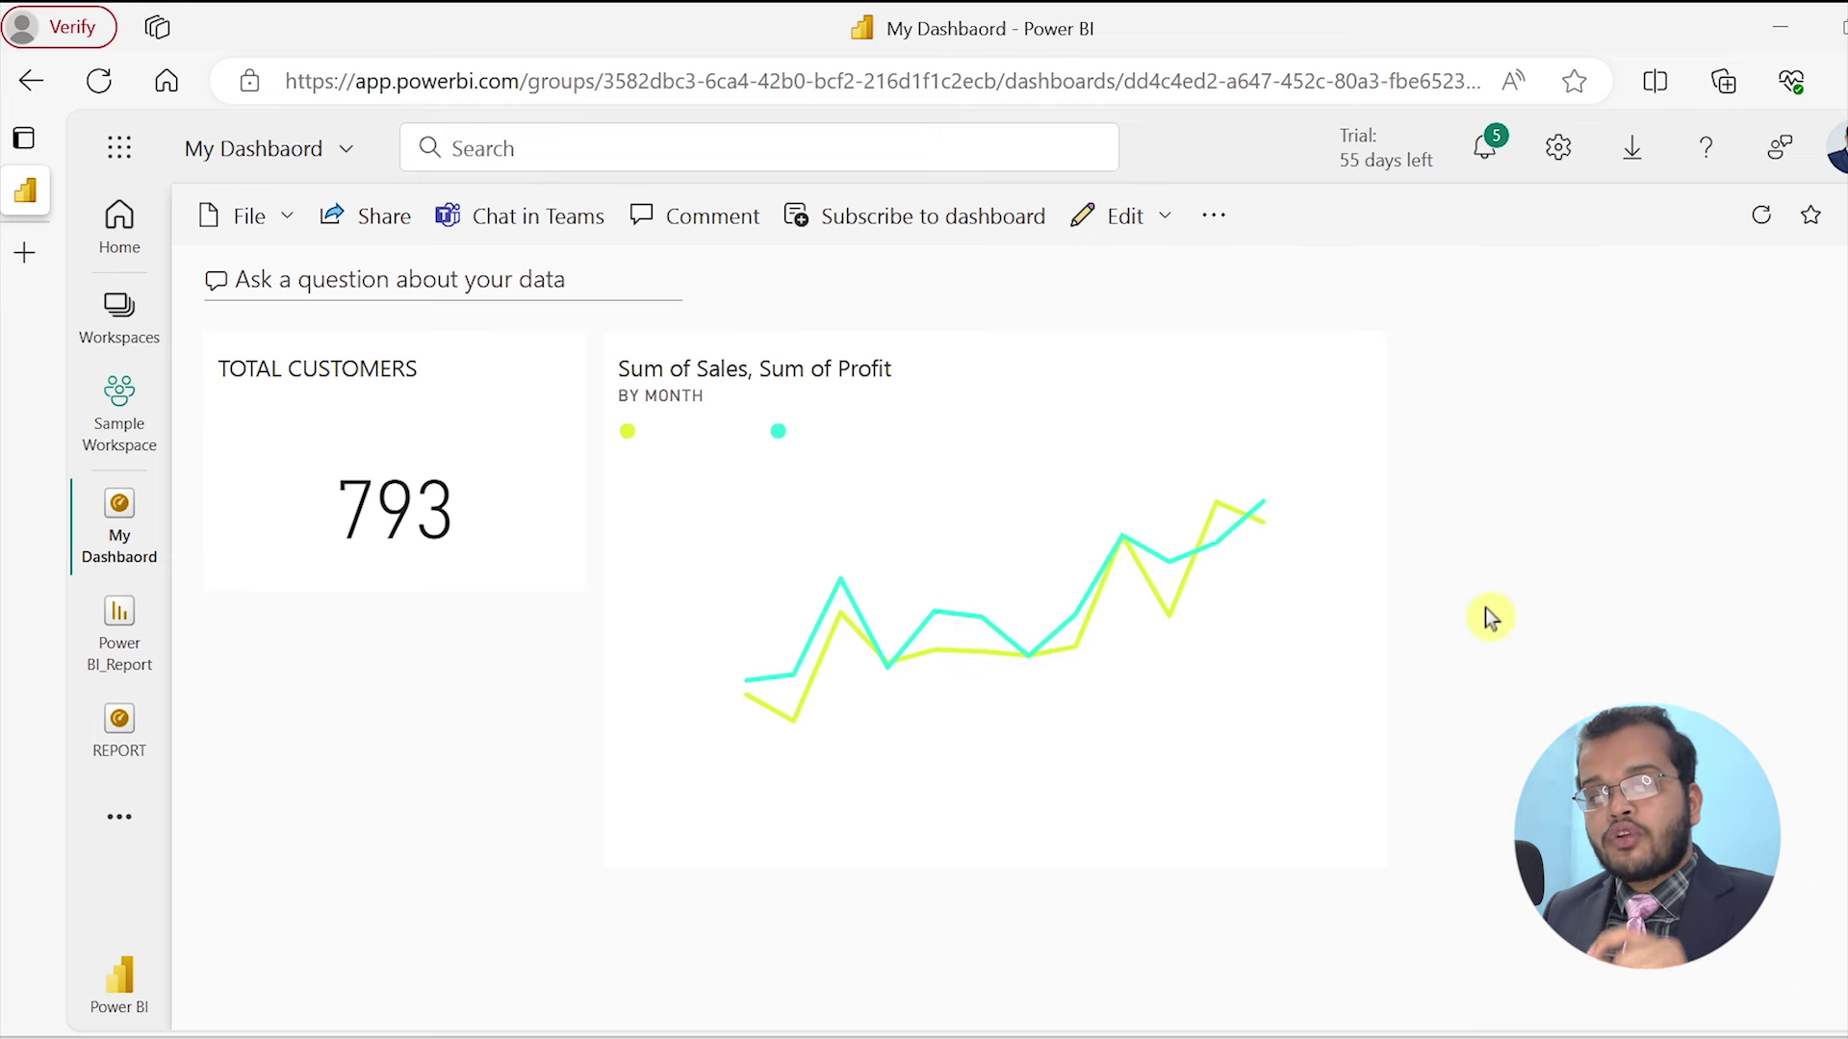
mouse_move(1266, 690)
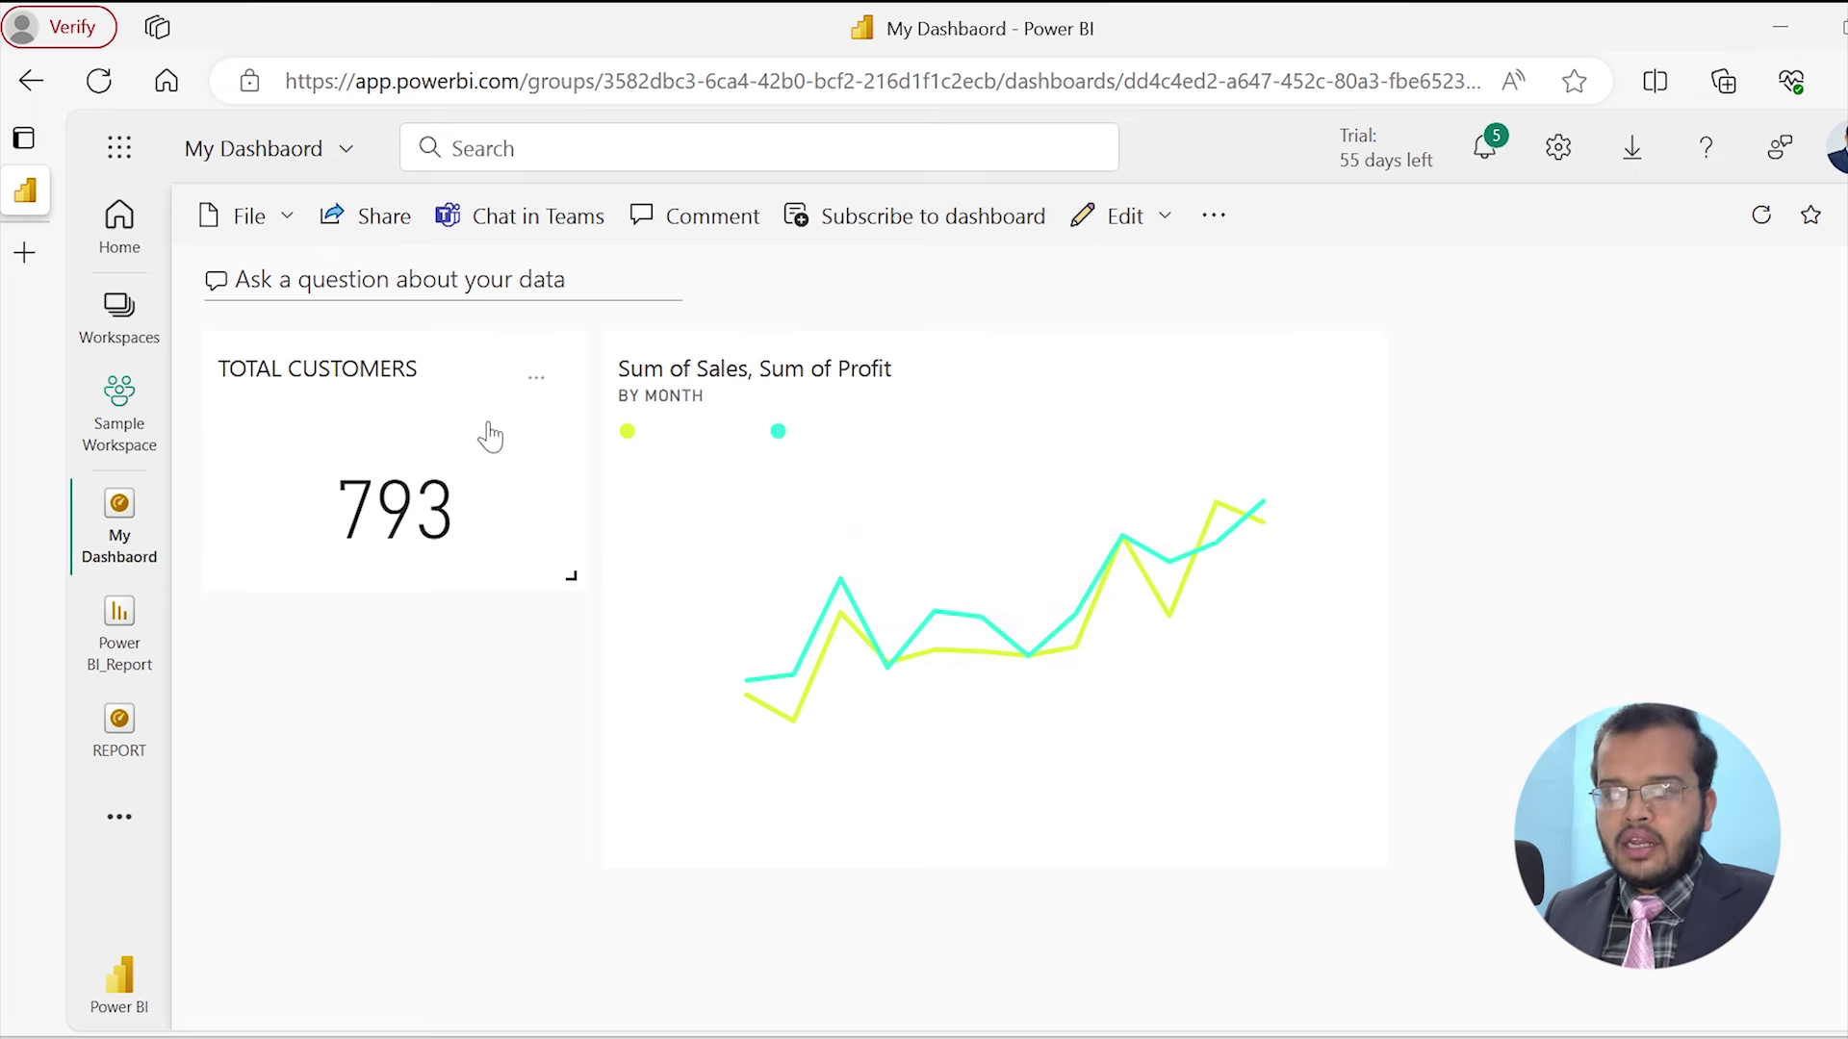
mouse_move(928, 545)
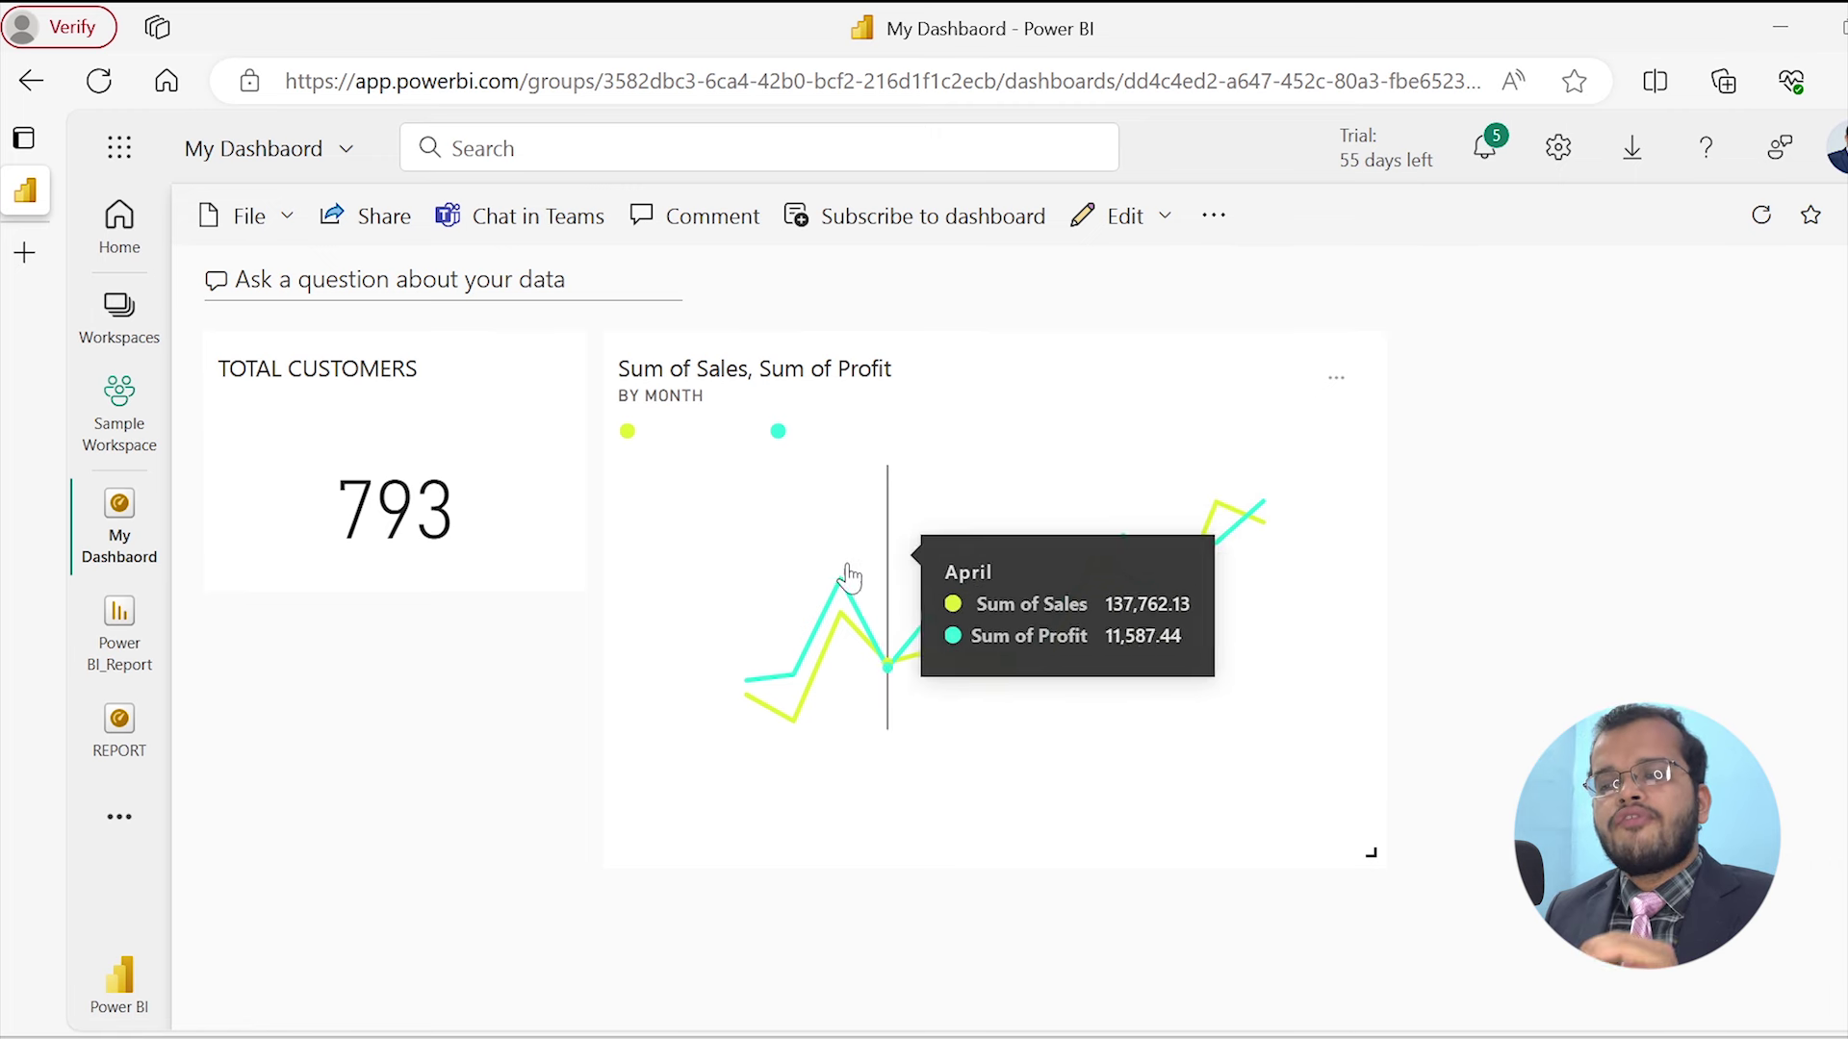
left_click(715, 601)
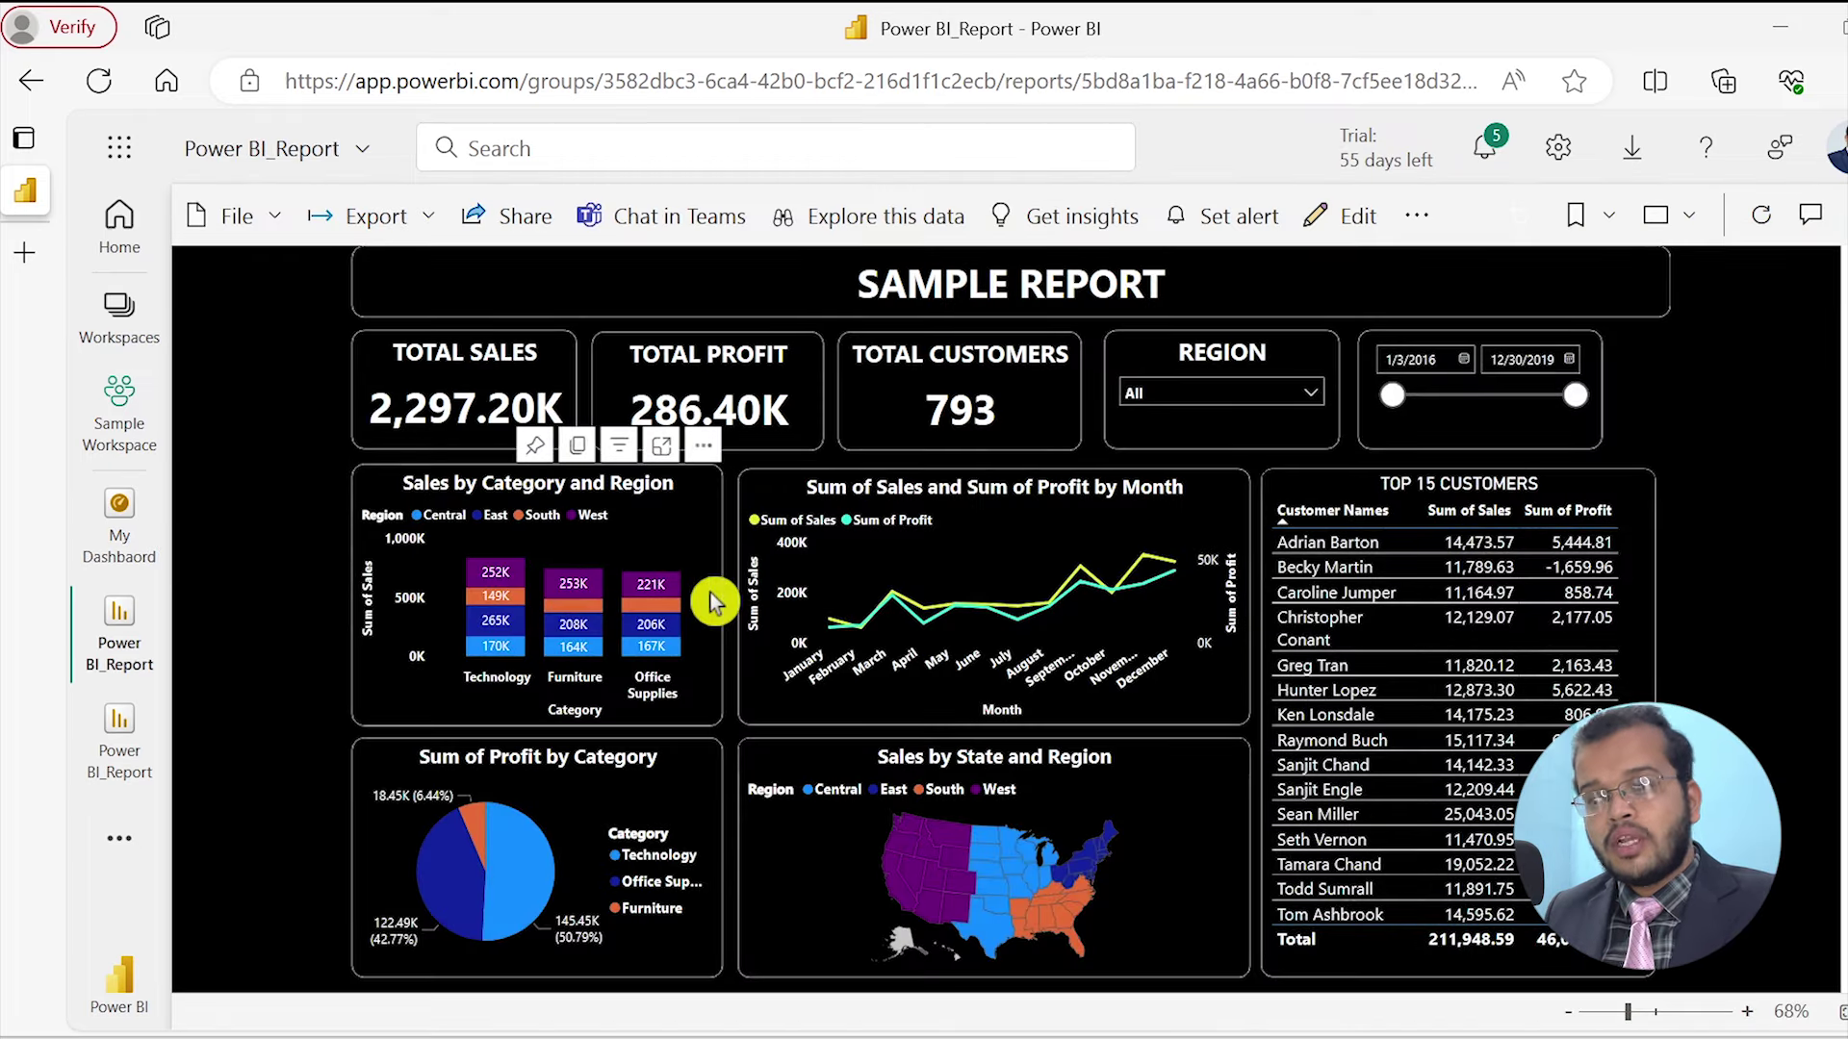
Shorten the sales-and-profit tile on My Dashbaord and try the Dark theme without saving
left_click(119, 524)
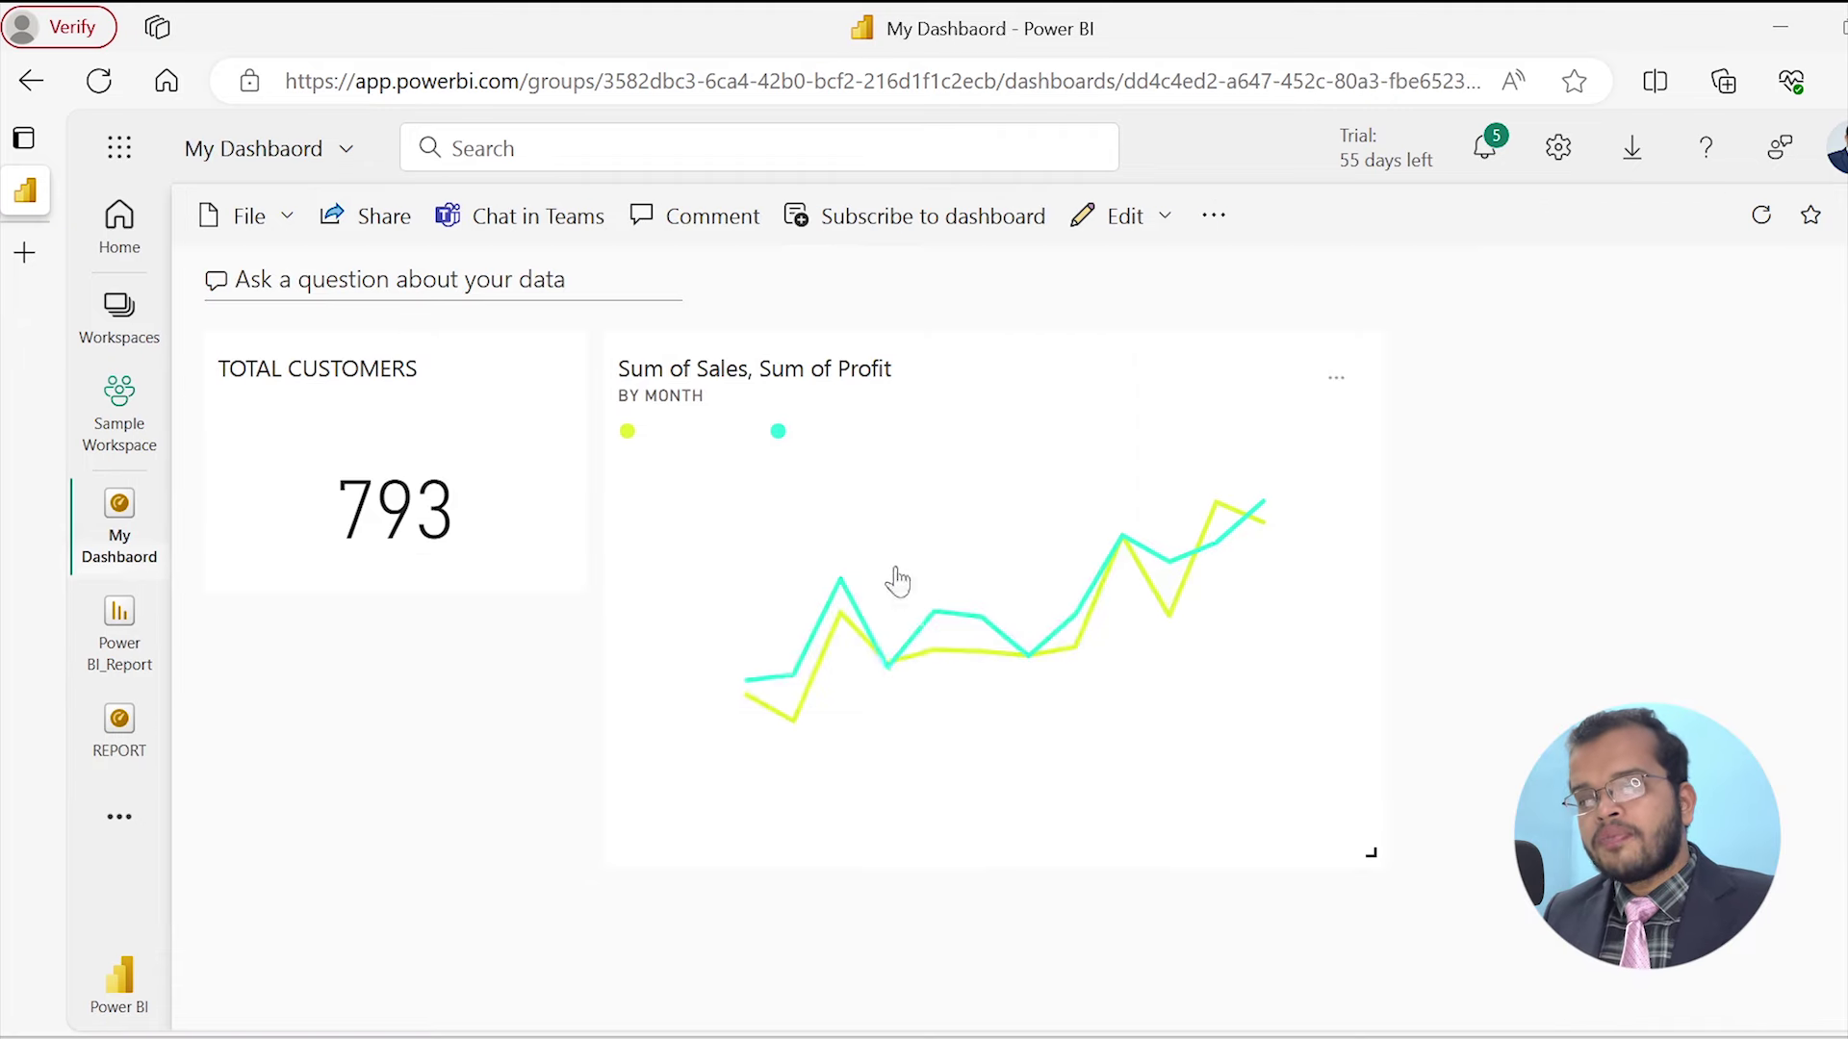
left_click_drag(1374, 857, 1254, 829)
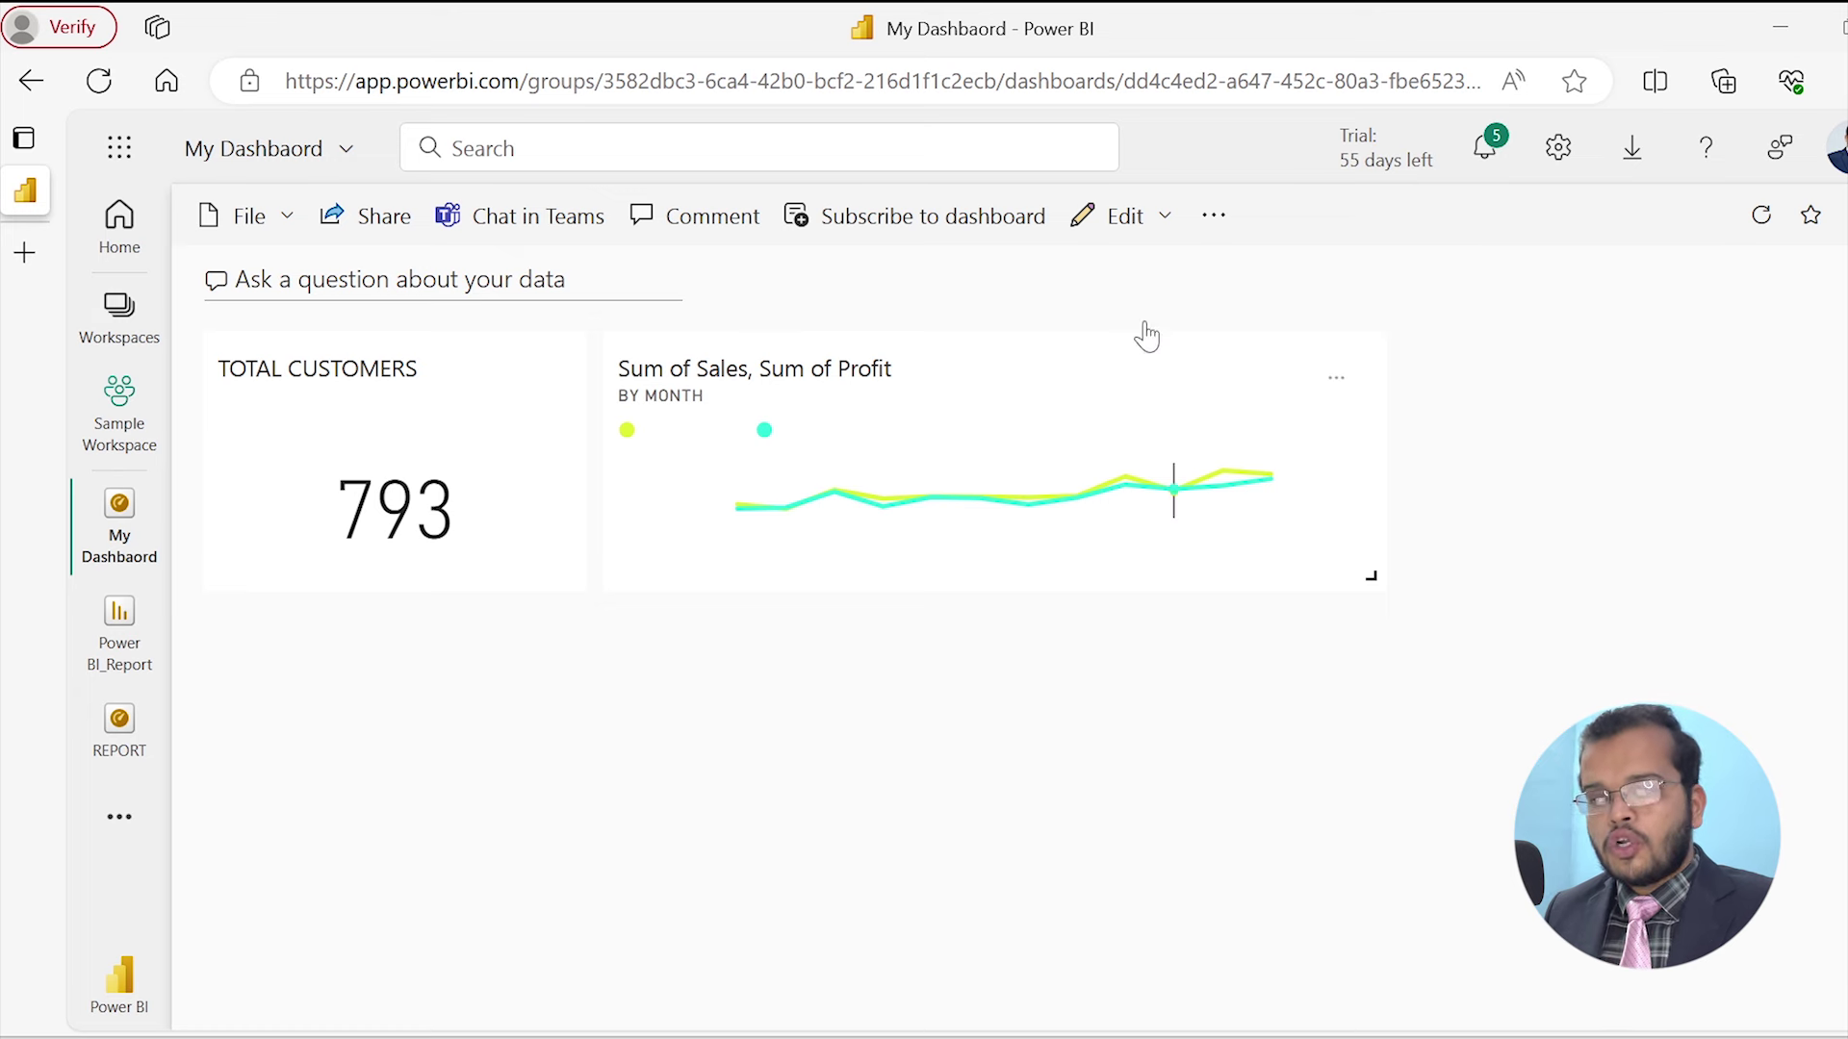
left_click(1124, 215)
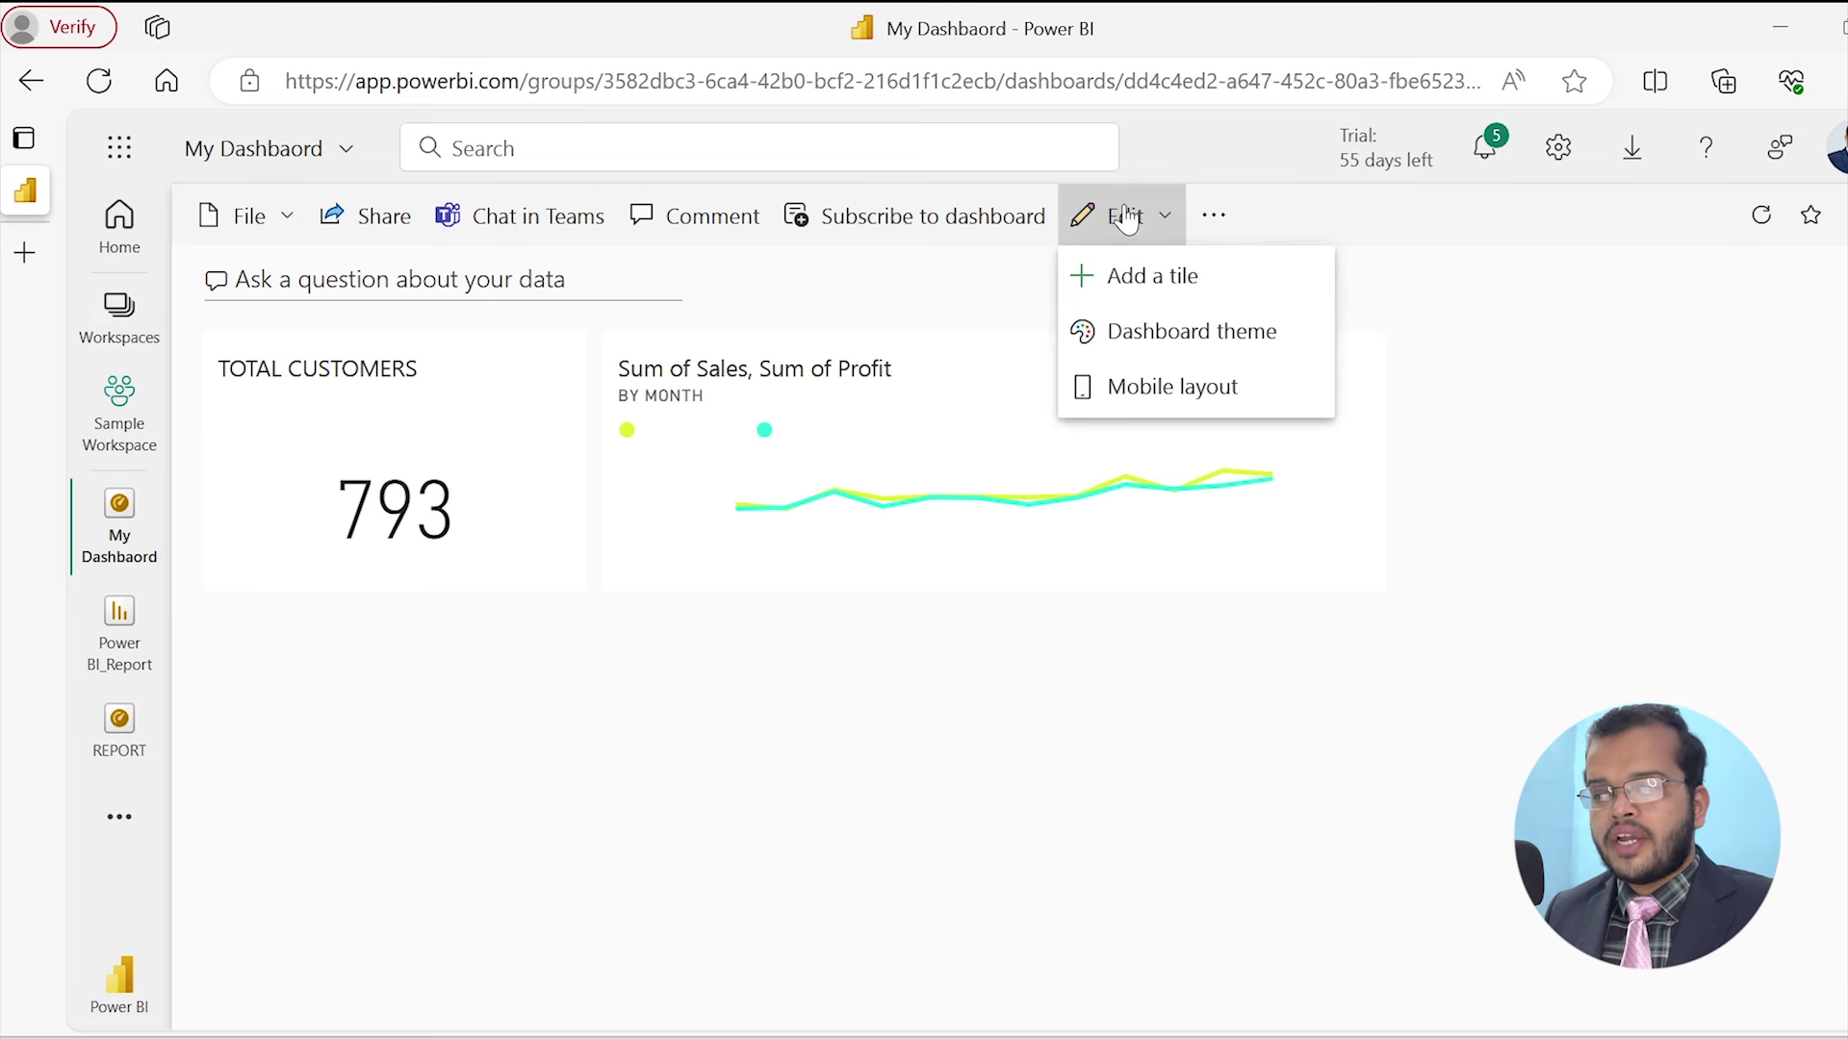
left_click(1216, 339)
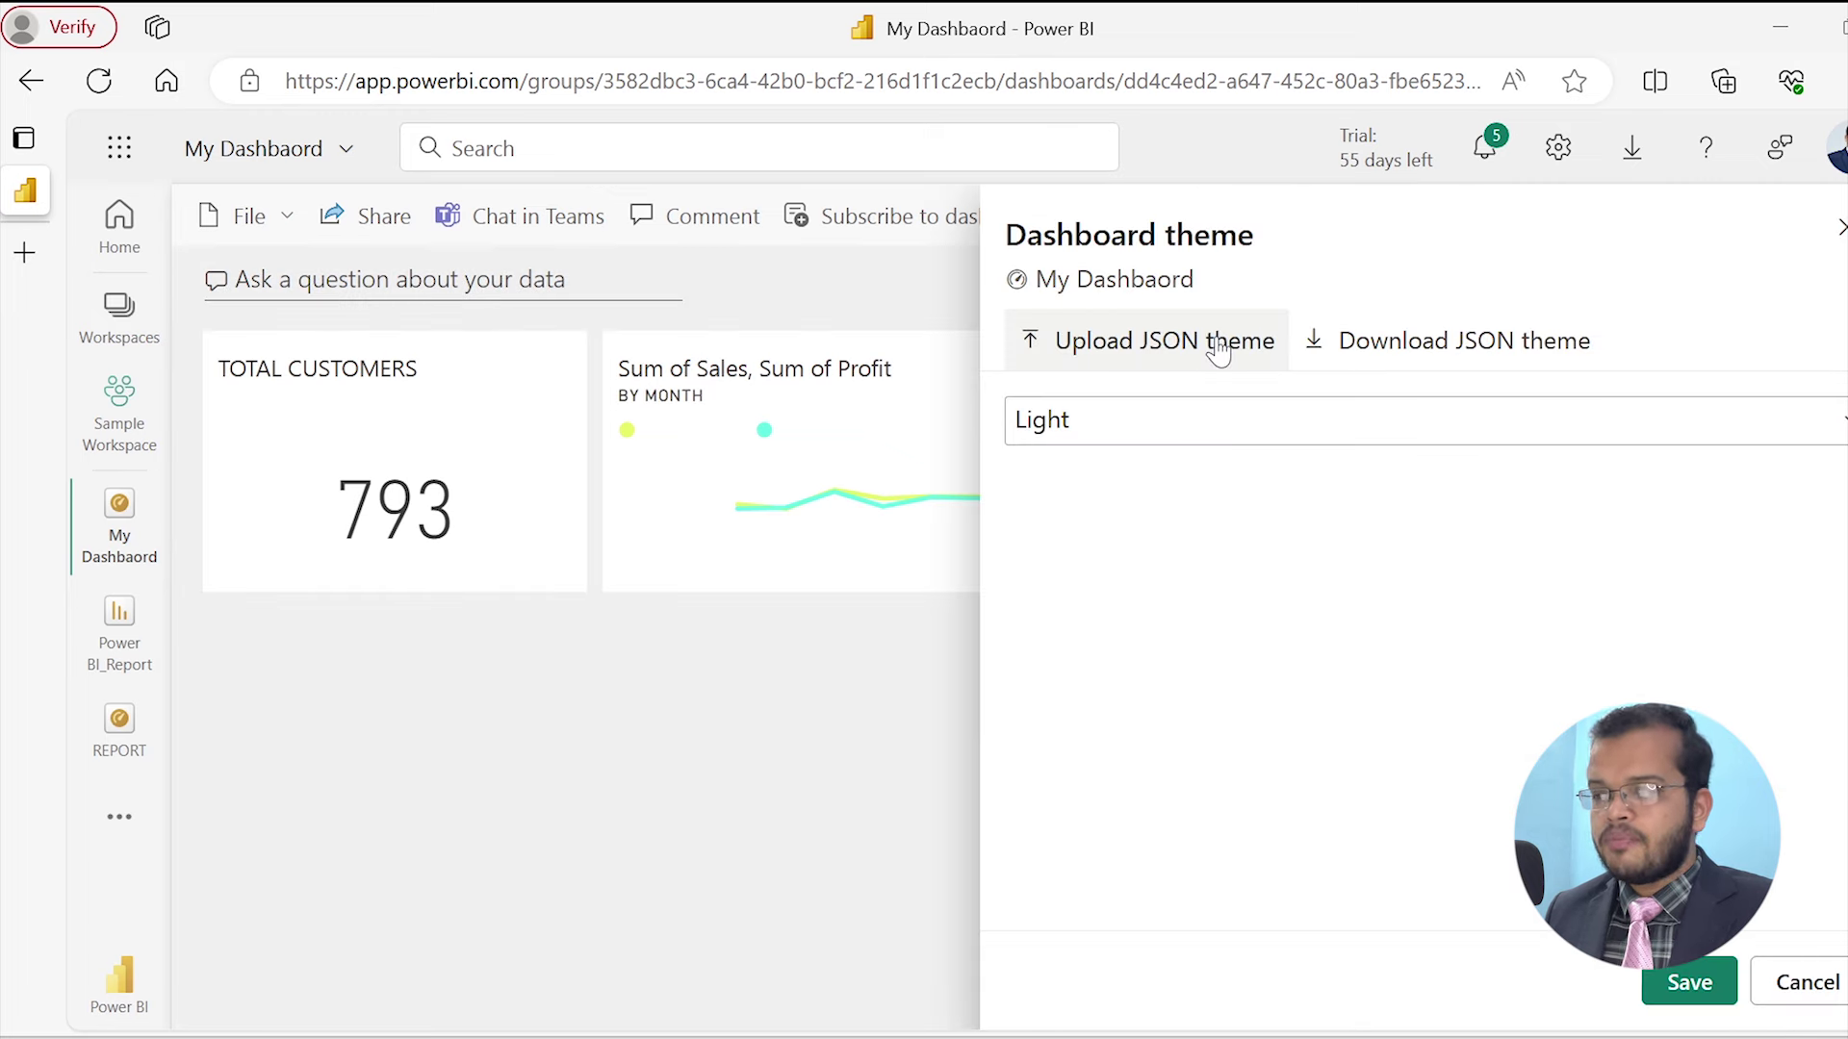
left_click(1101, 420)
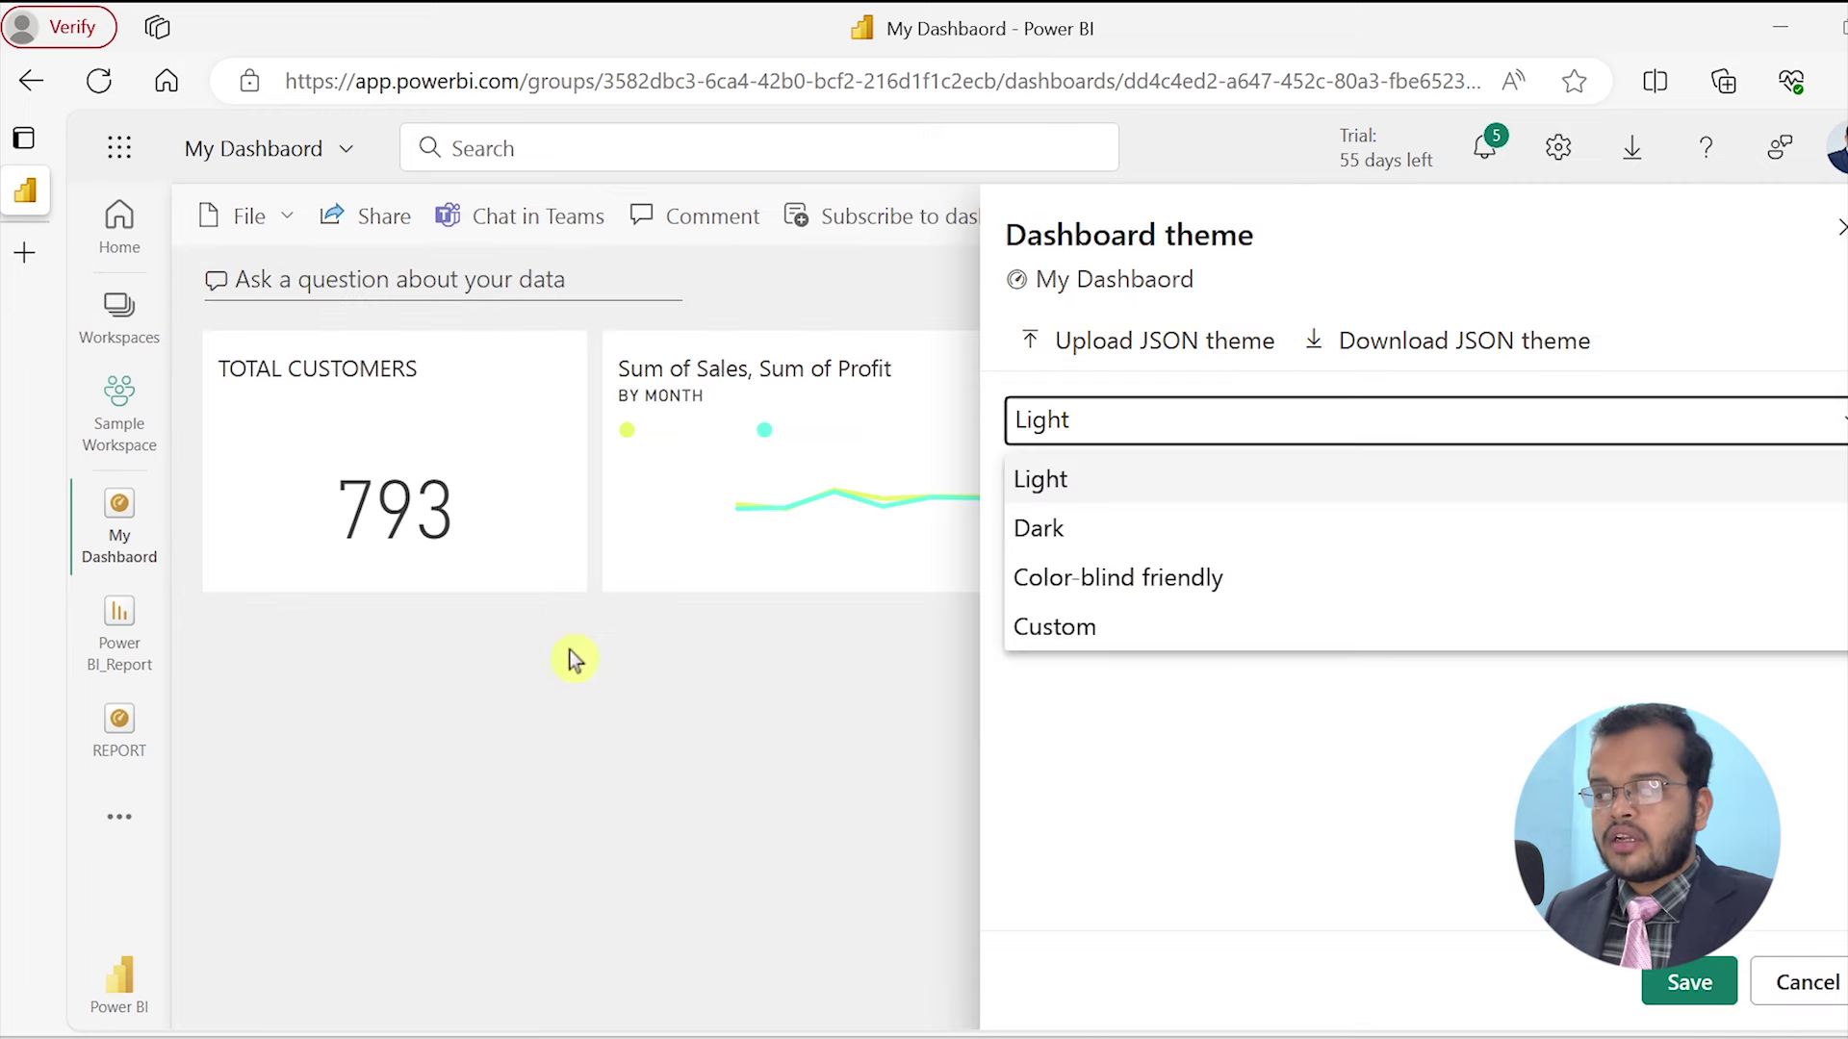
left_click(1033, 531)
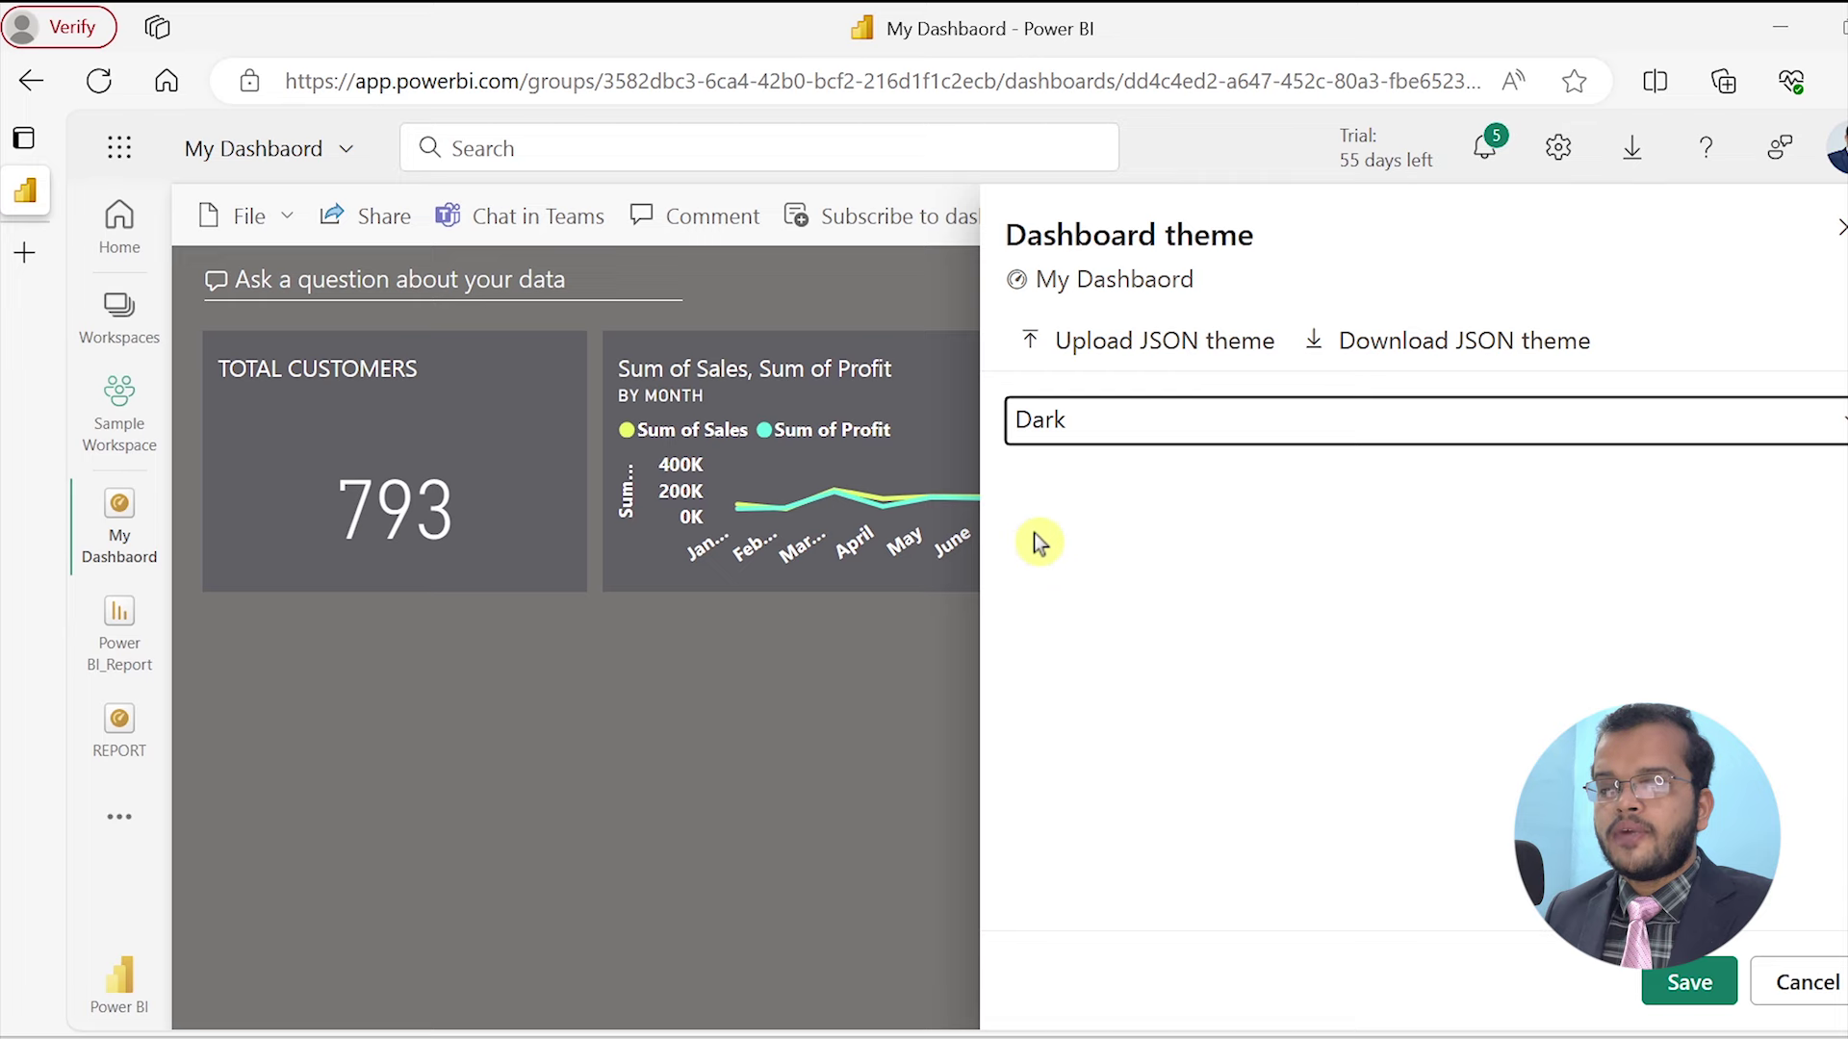
left_click(852, 758)
left_click(1302, 490)
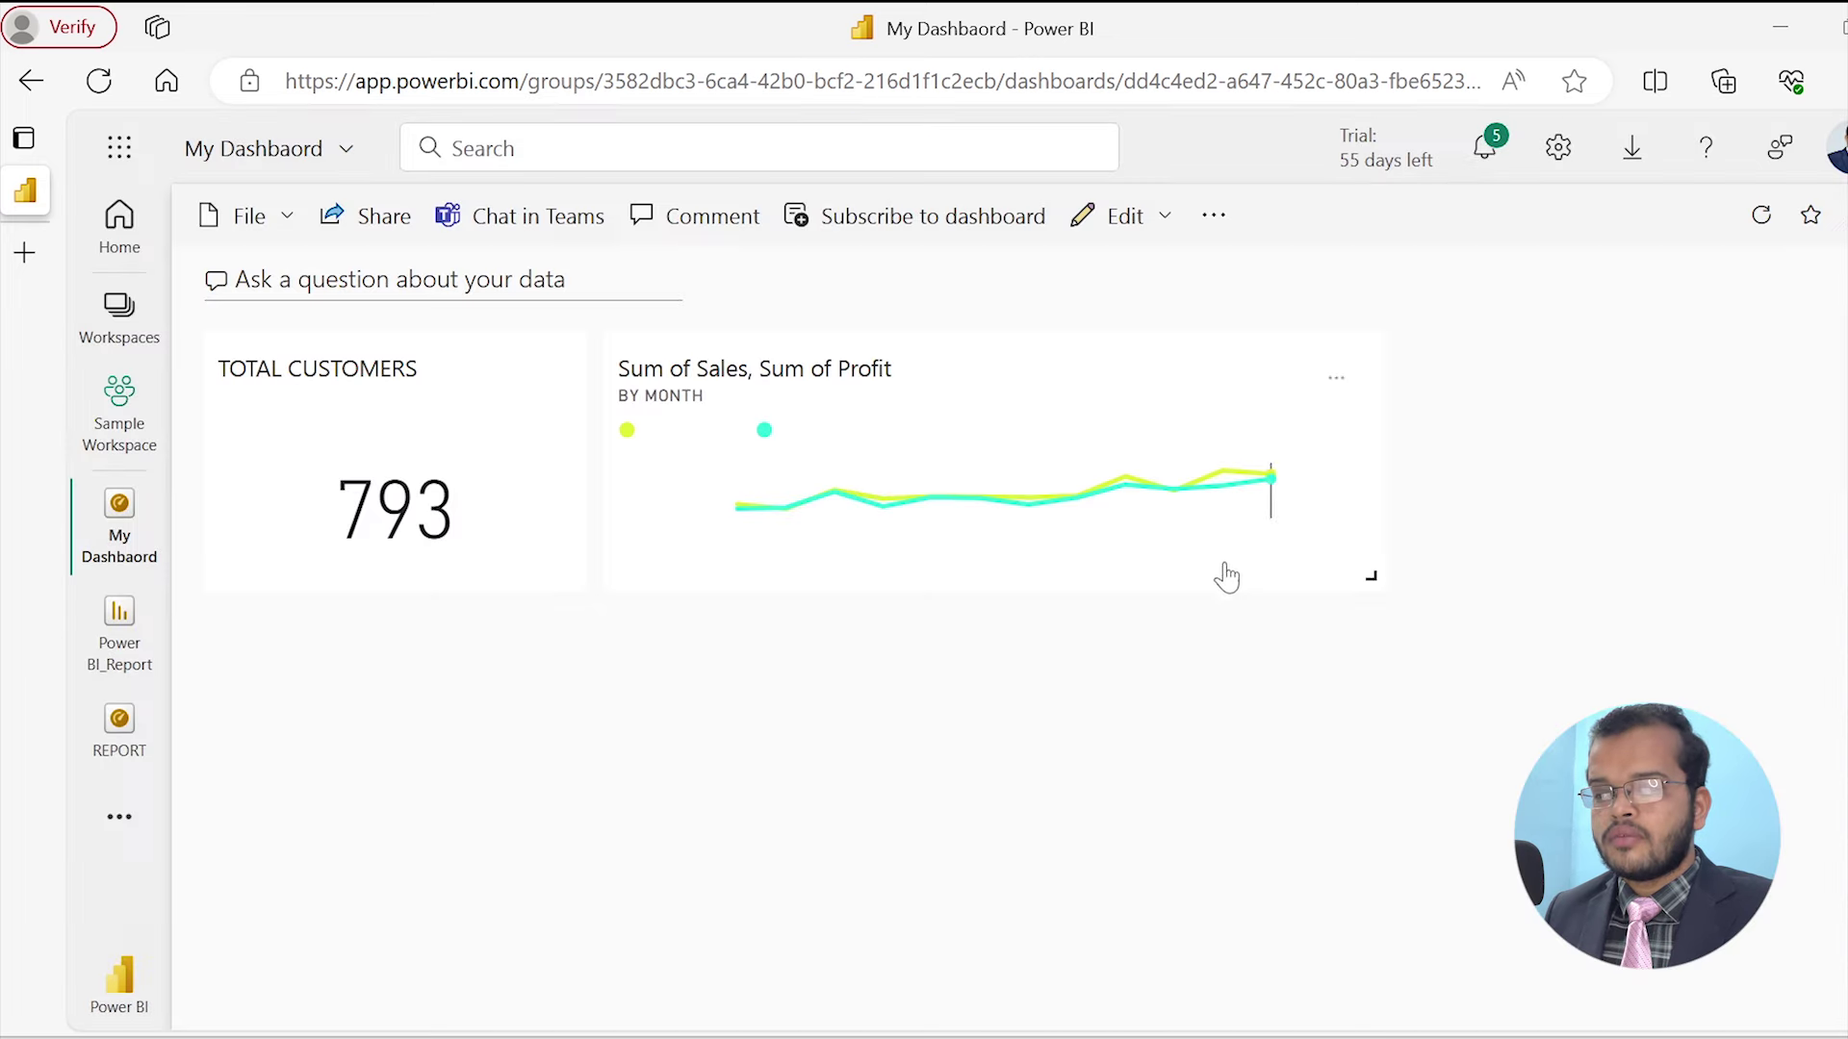
Apply the Dark dashboard theme to My Dashbaord and keep it
left_click(1159, 220)
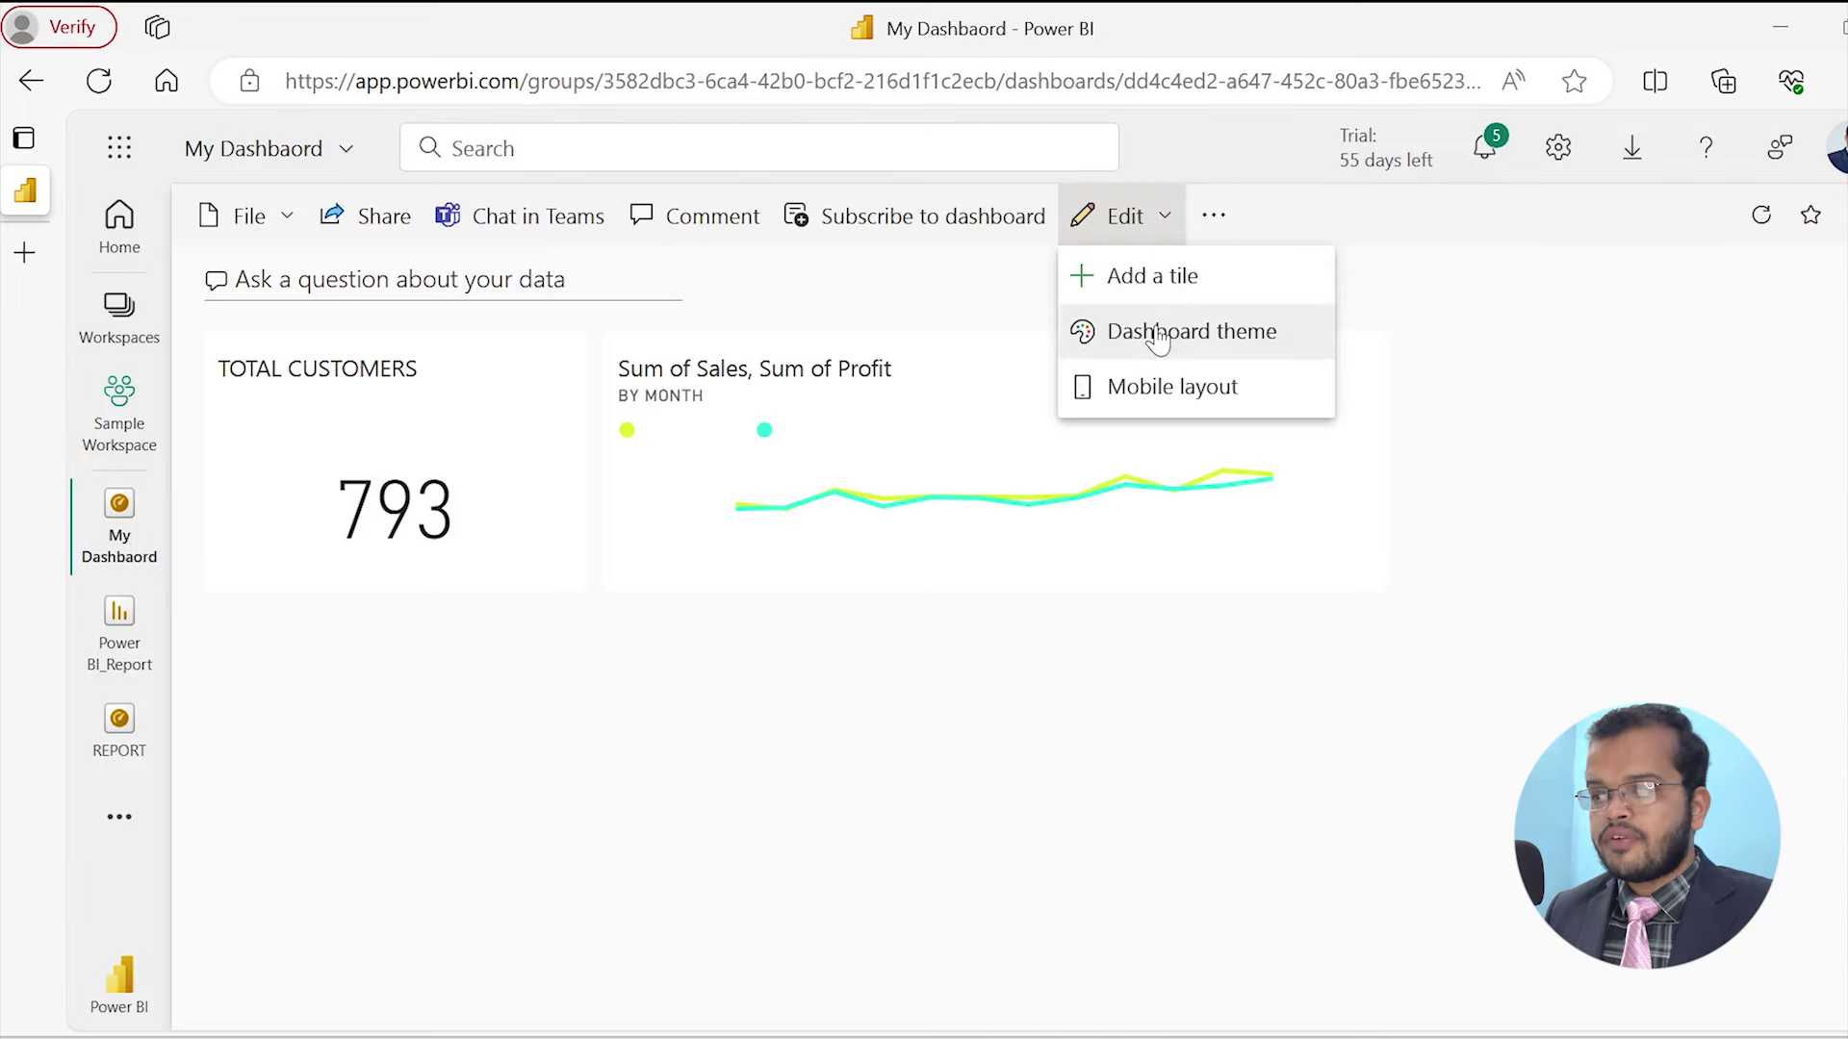
left_click(1159, 337)
left_click(1093, 421)
left_click(1085, 529)
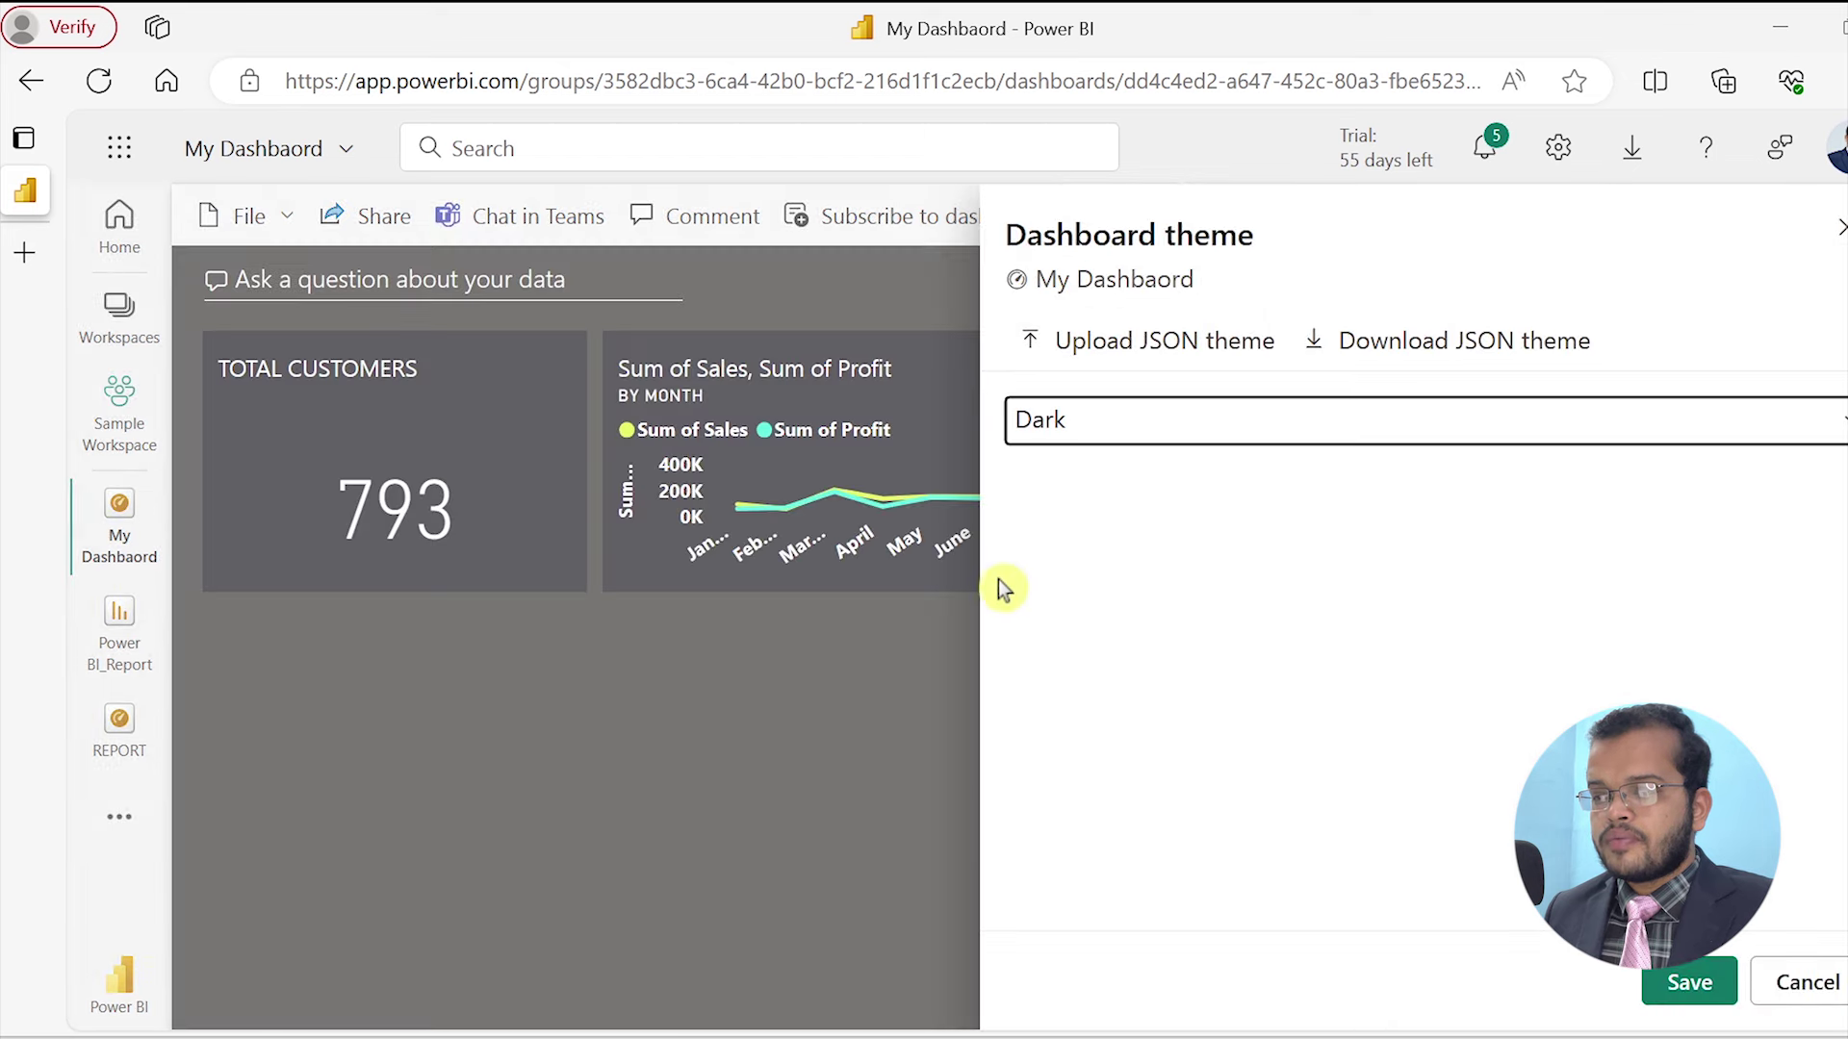
left_click(807, 679)
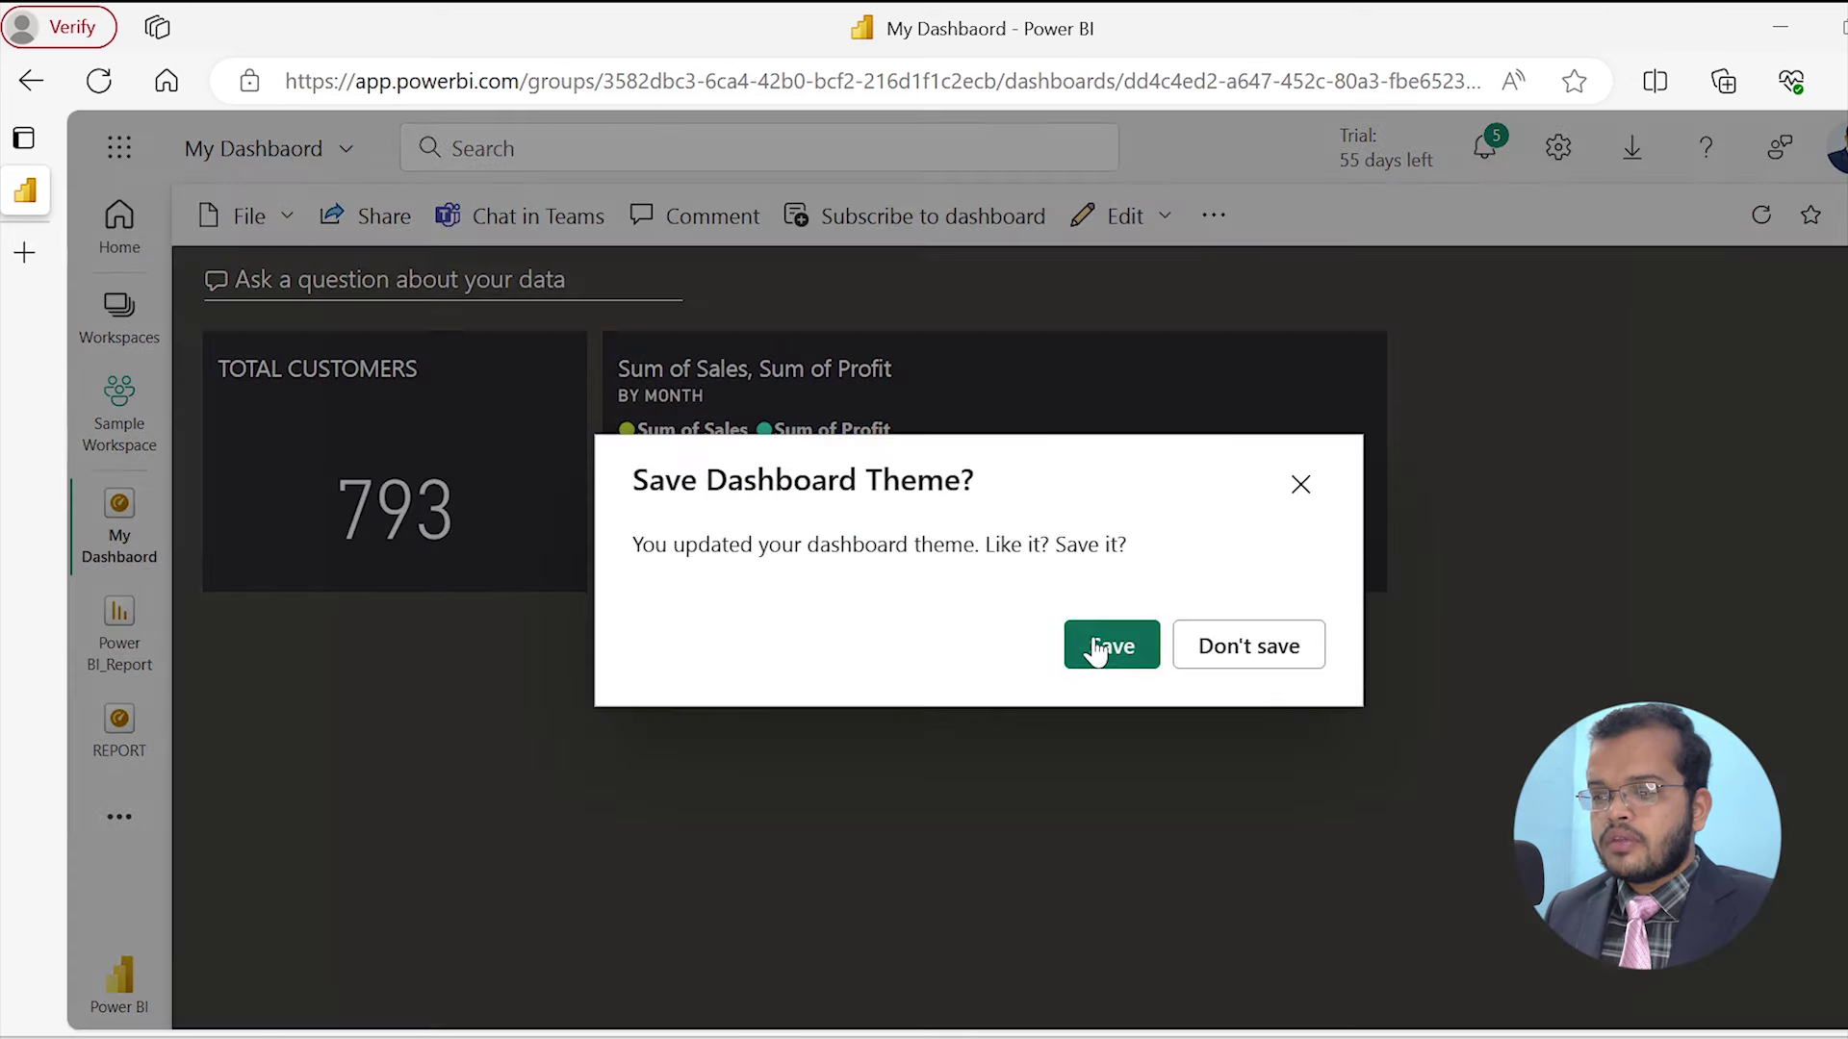
left_click(1097, 646)
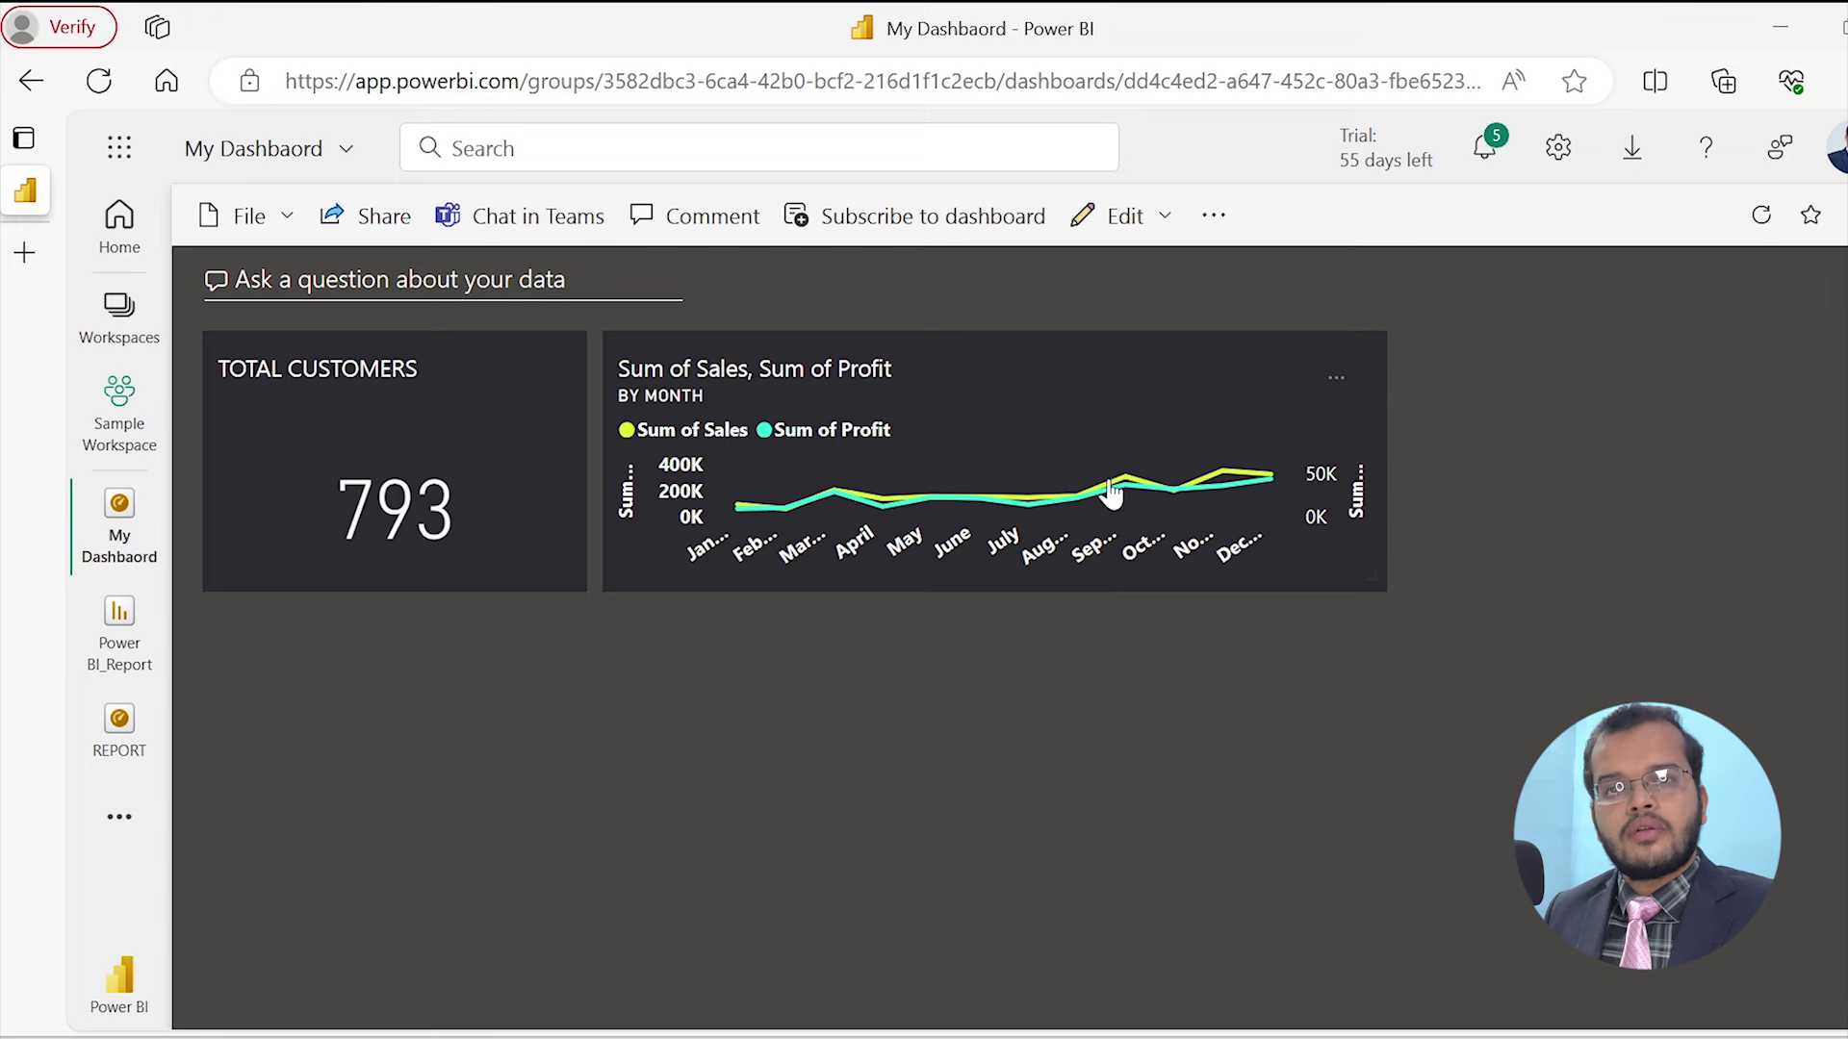
left_click(1150, 216)
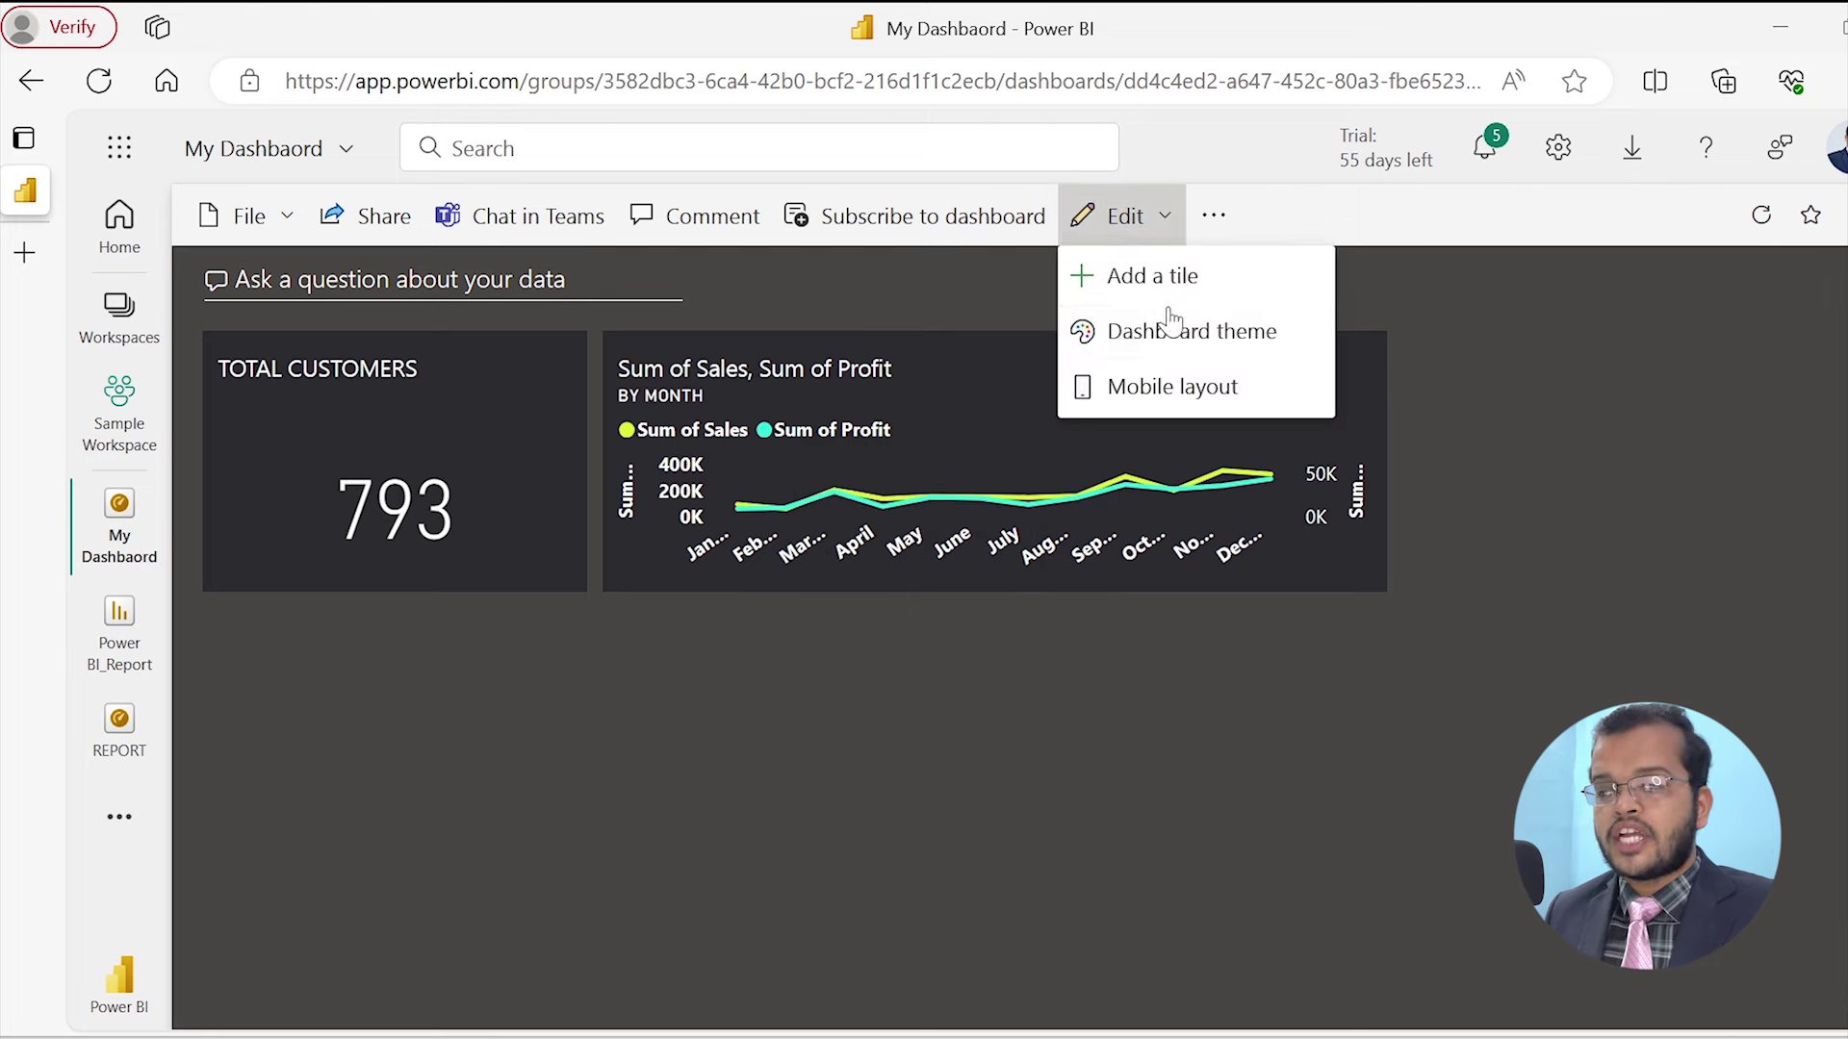
Switch My Dashbaord to a Custom theme with red background and purple tile background, then save
left_click(1189, 342)
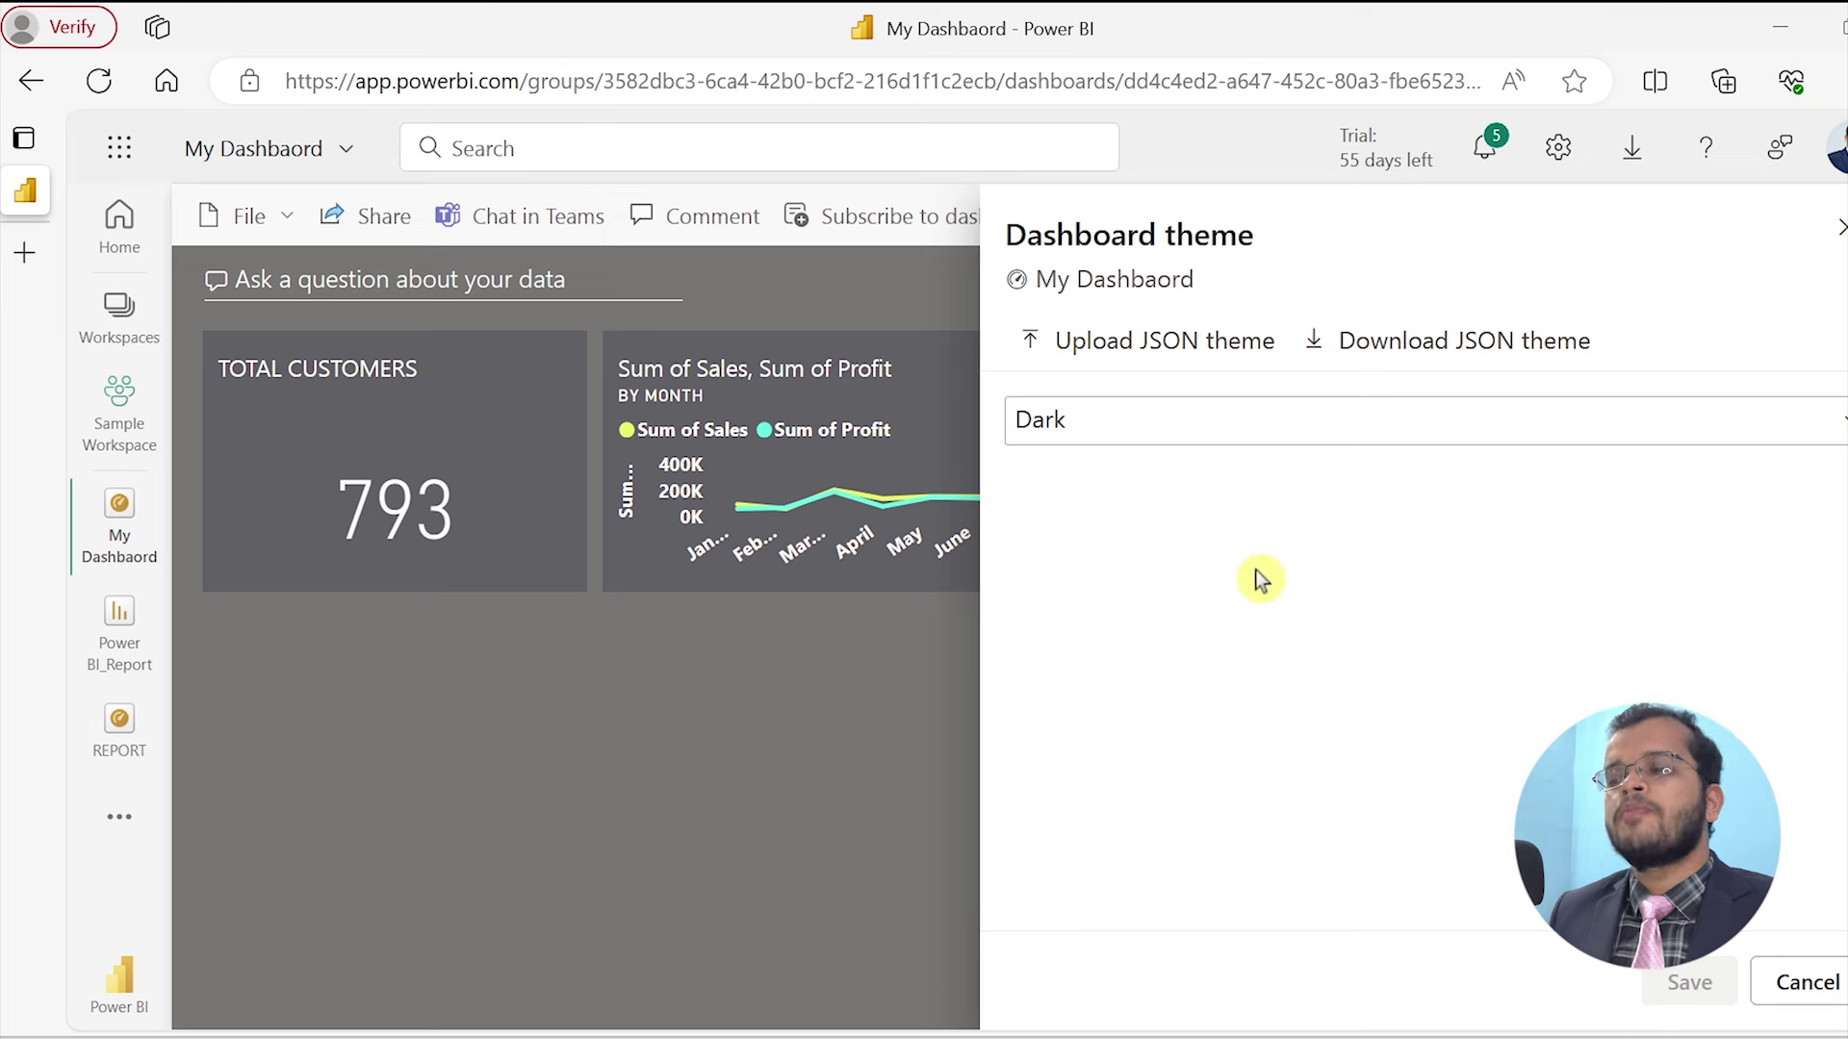
left_click(1147, 423)
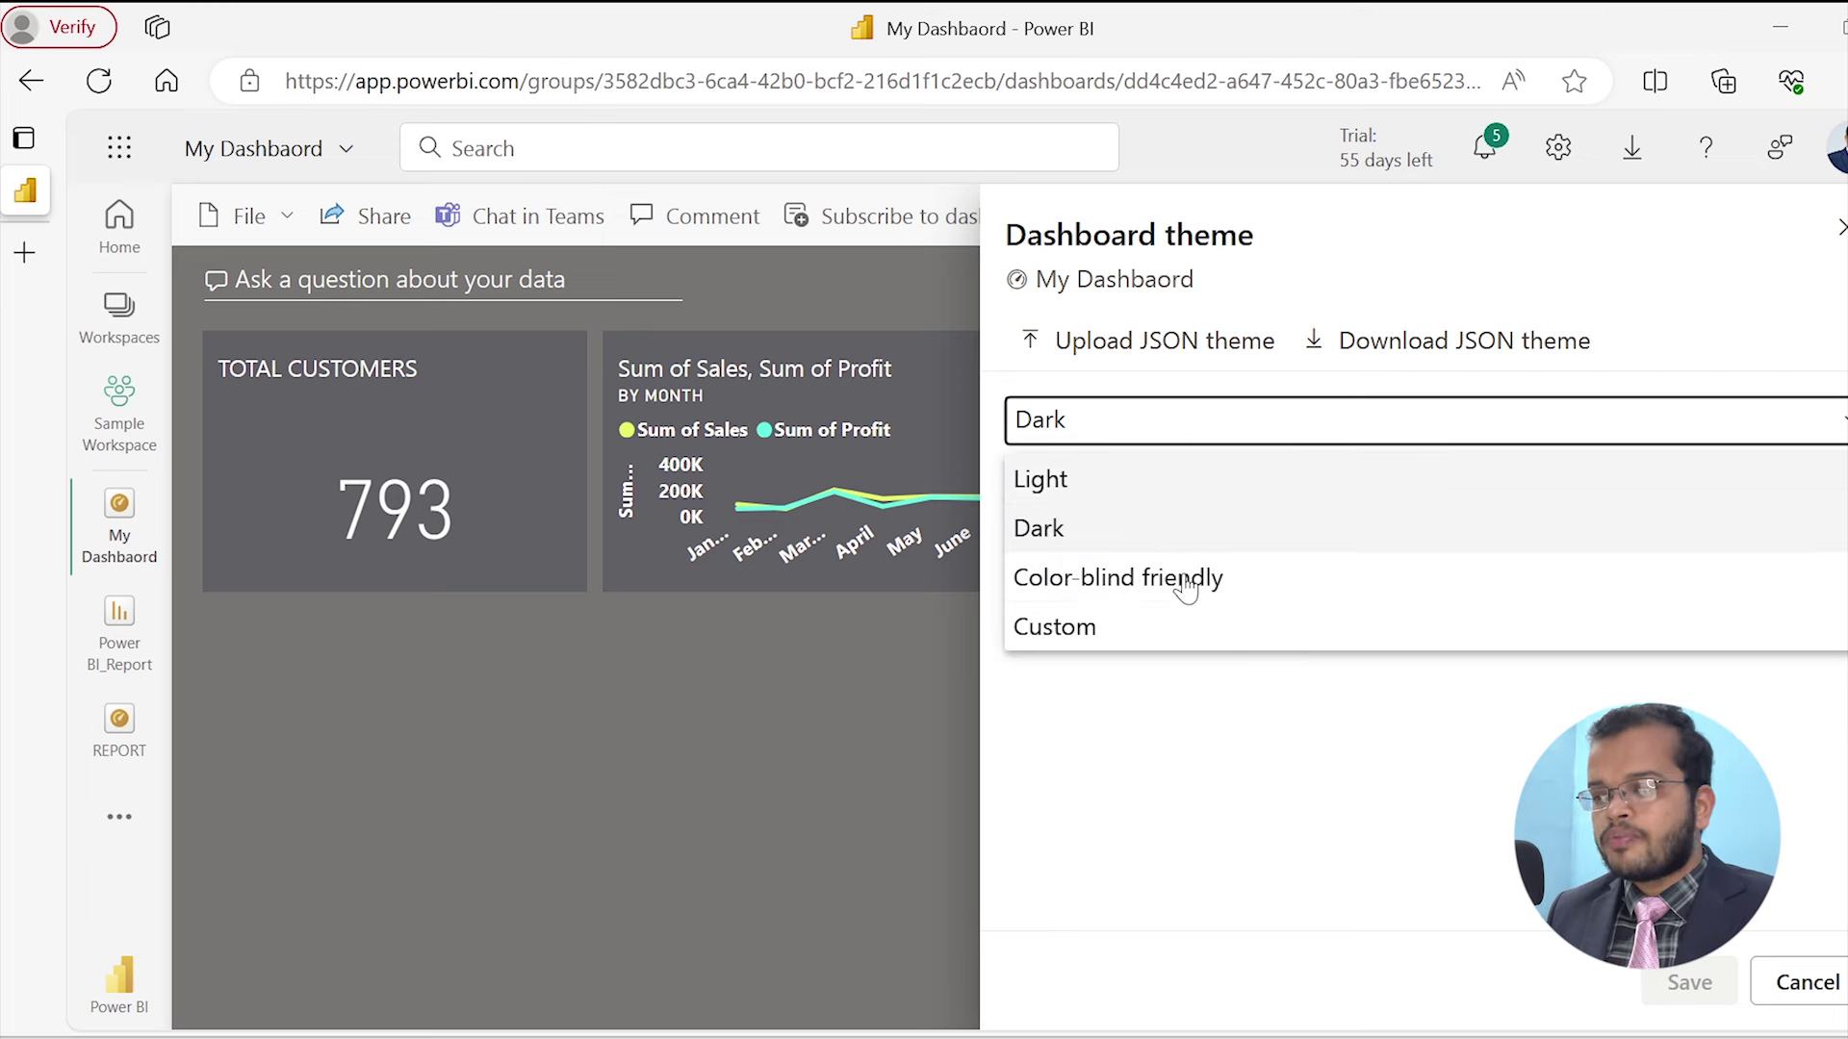
left_click(1150, 631)
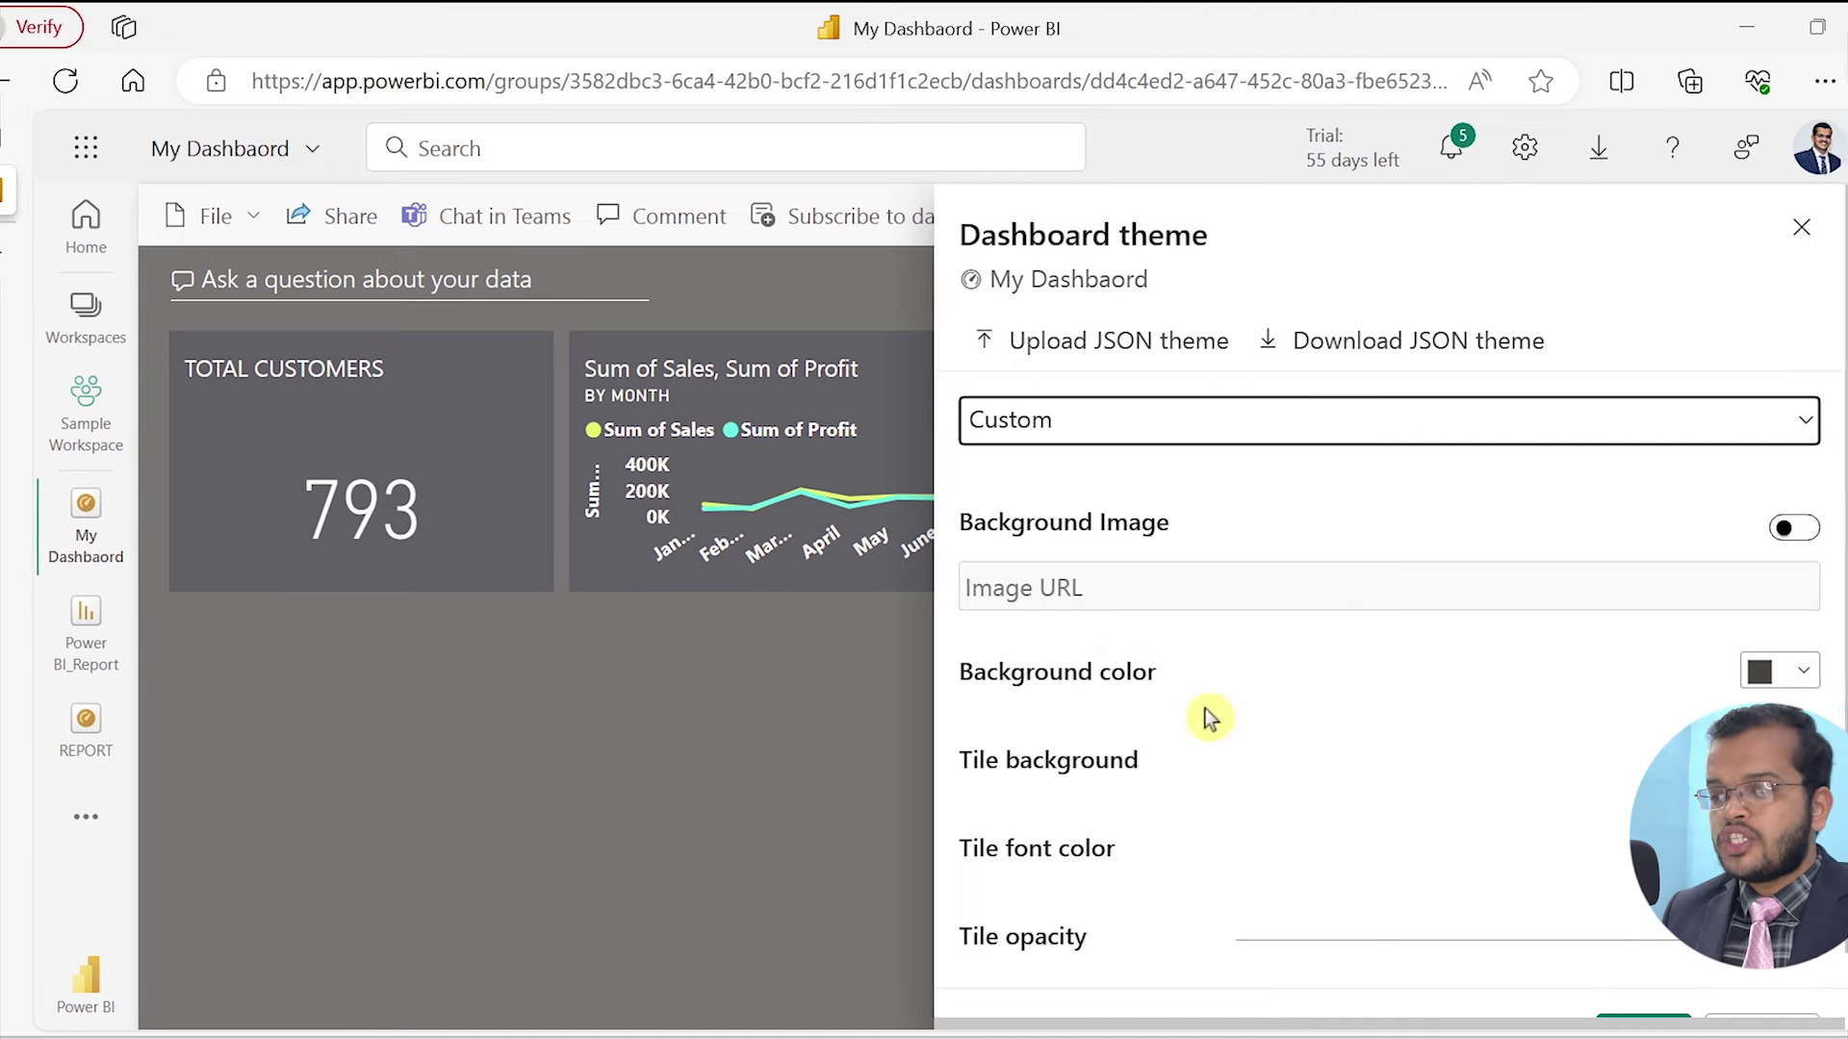
left_click(1803, 671)
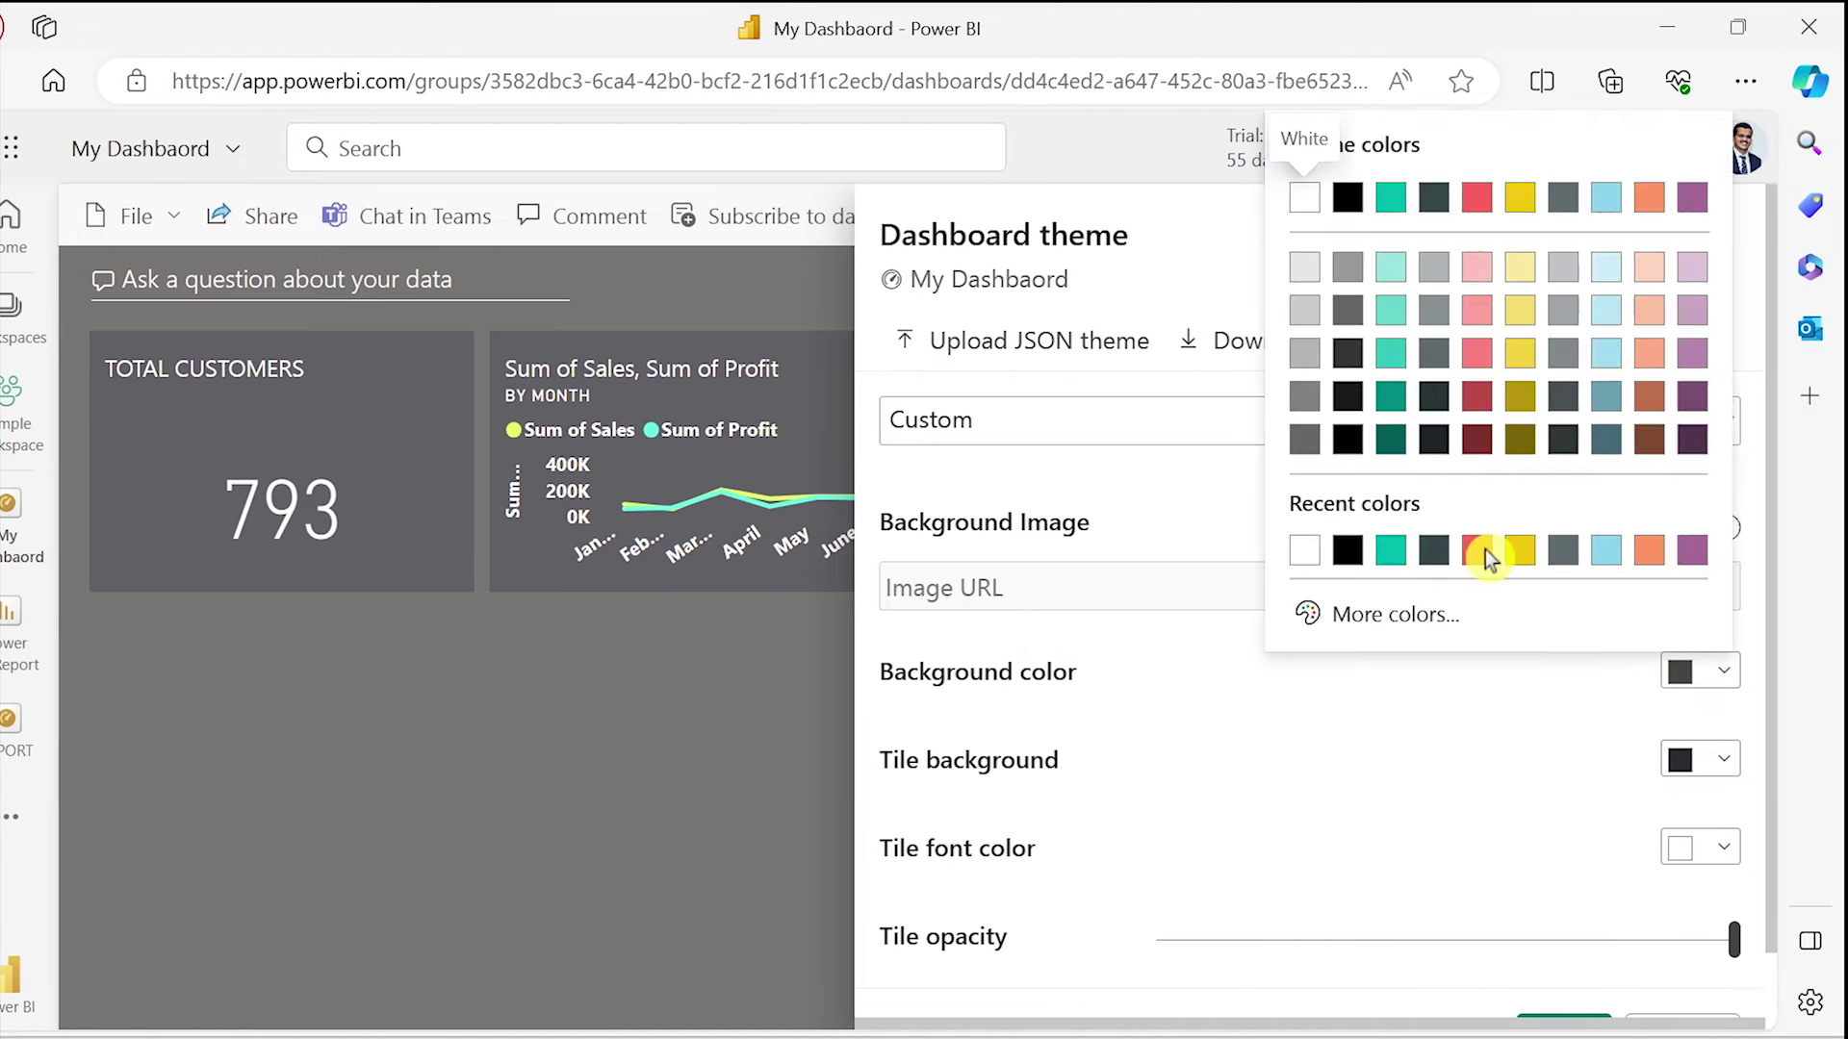
left_click(1479, 551)
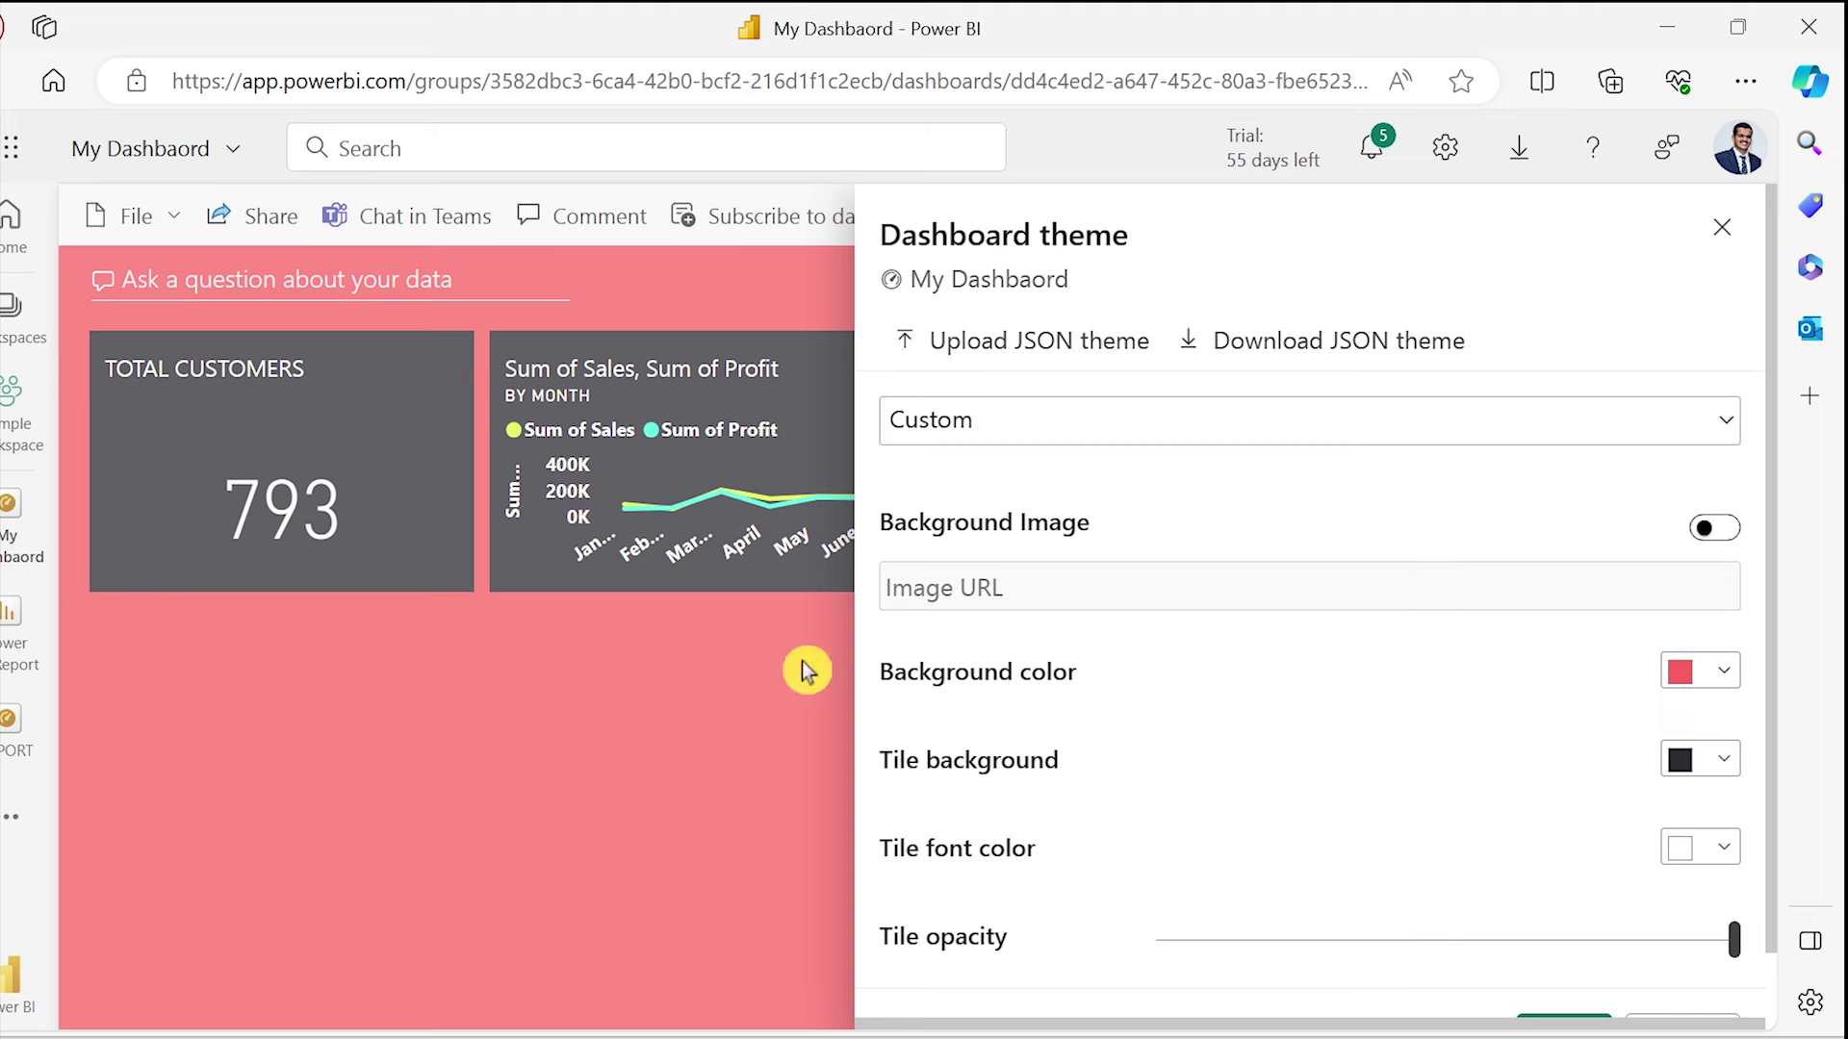
left_click(1724, 760)
left_click(1680, 485)
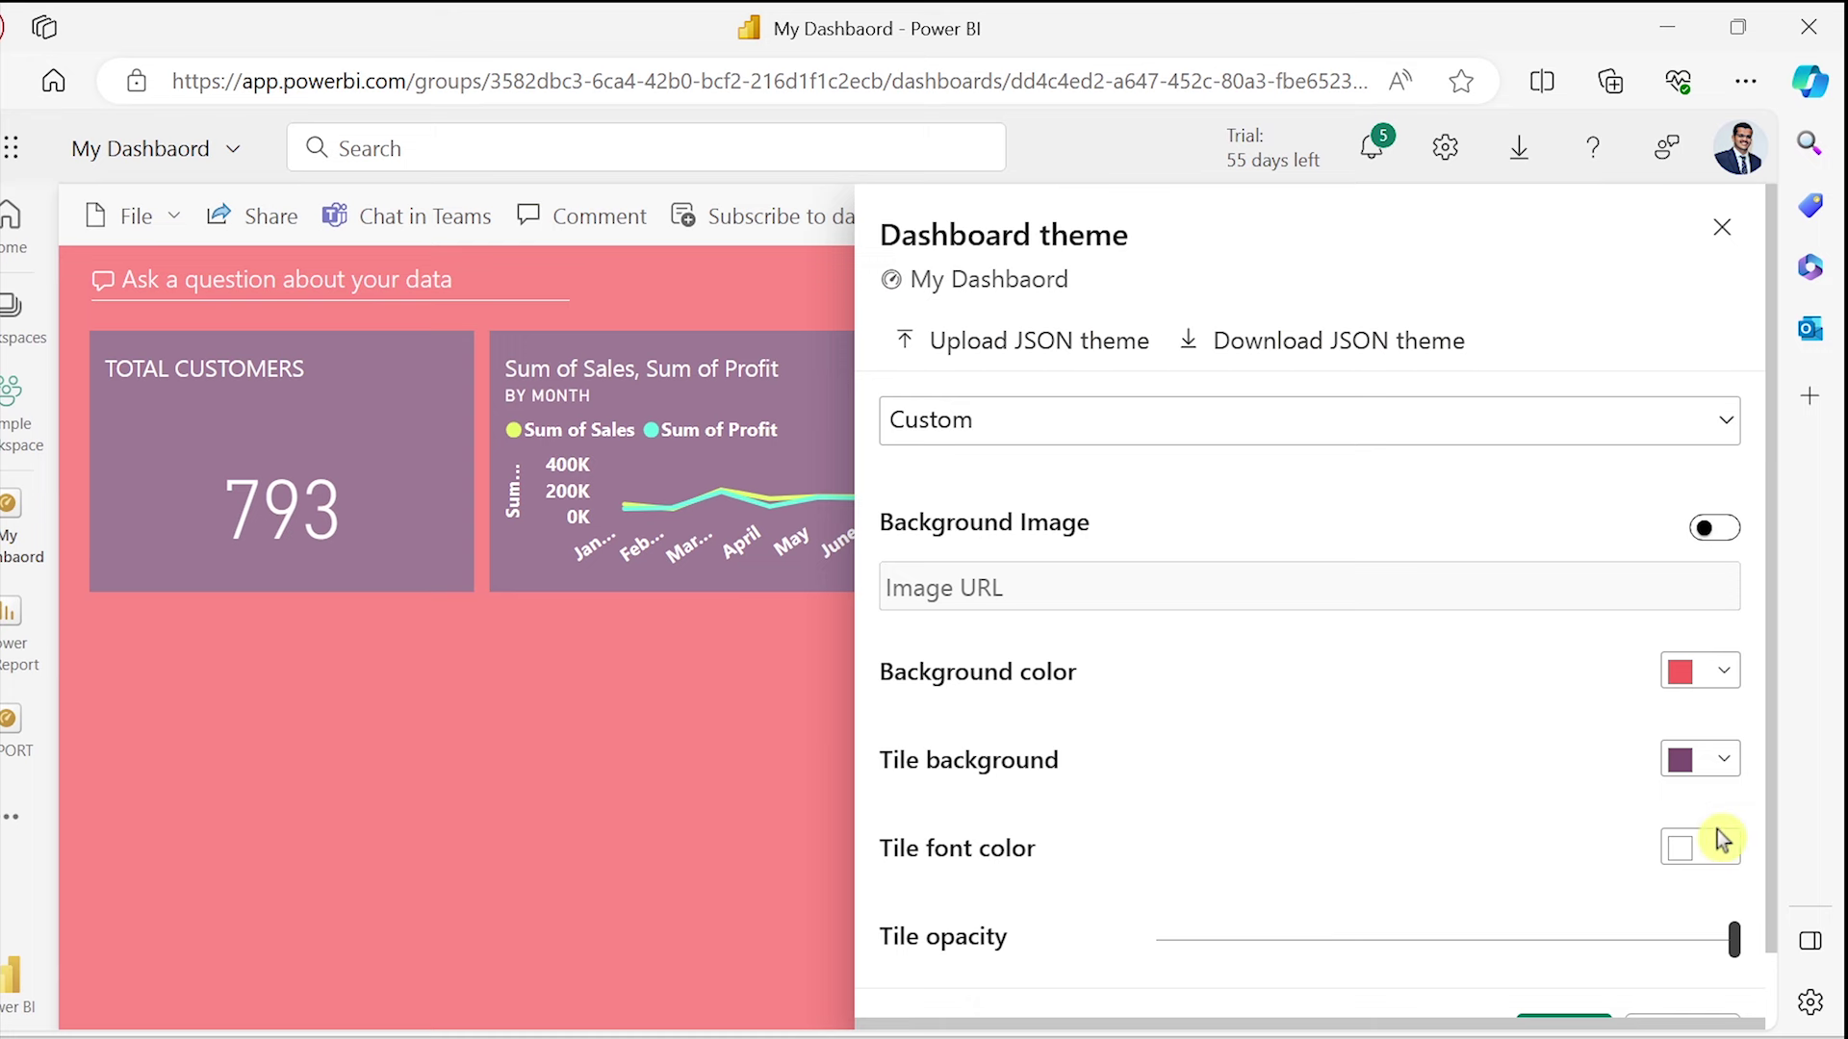
scroll(1428, 862, "down", 1)
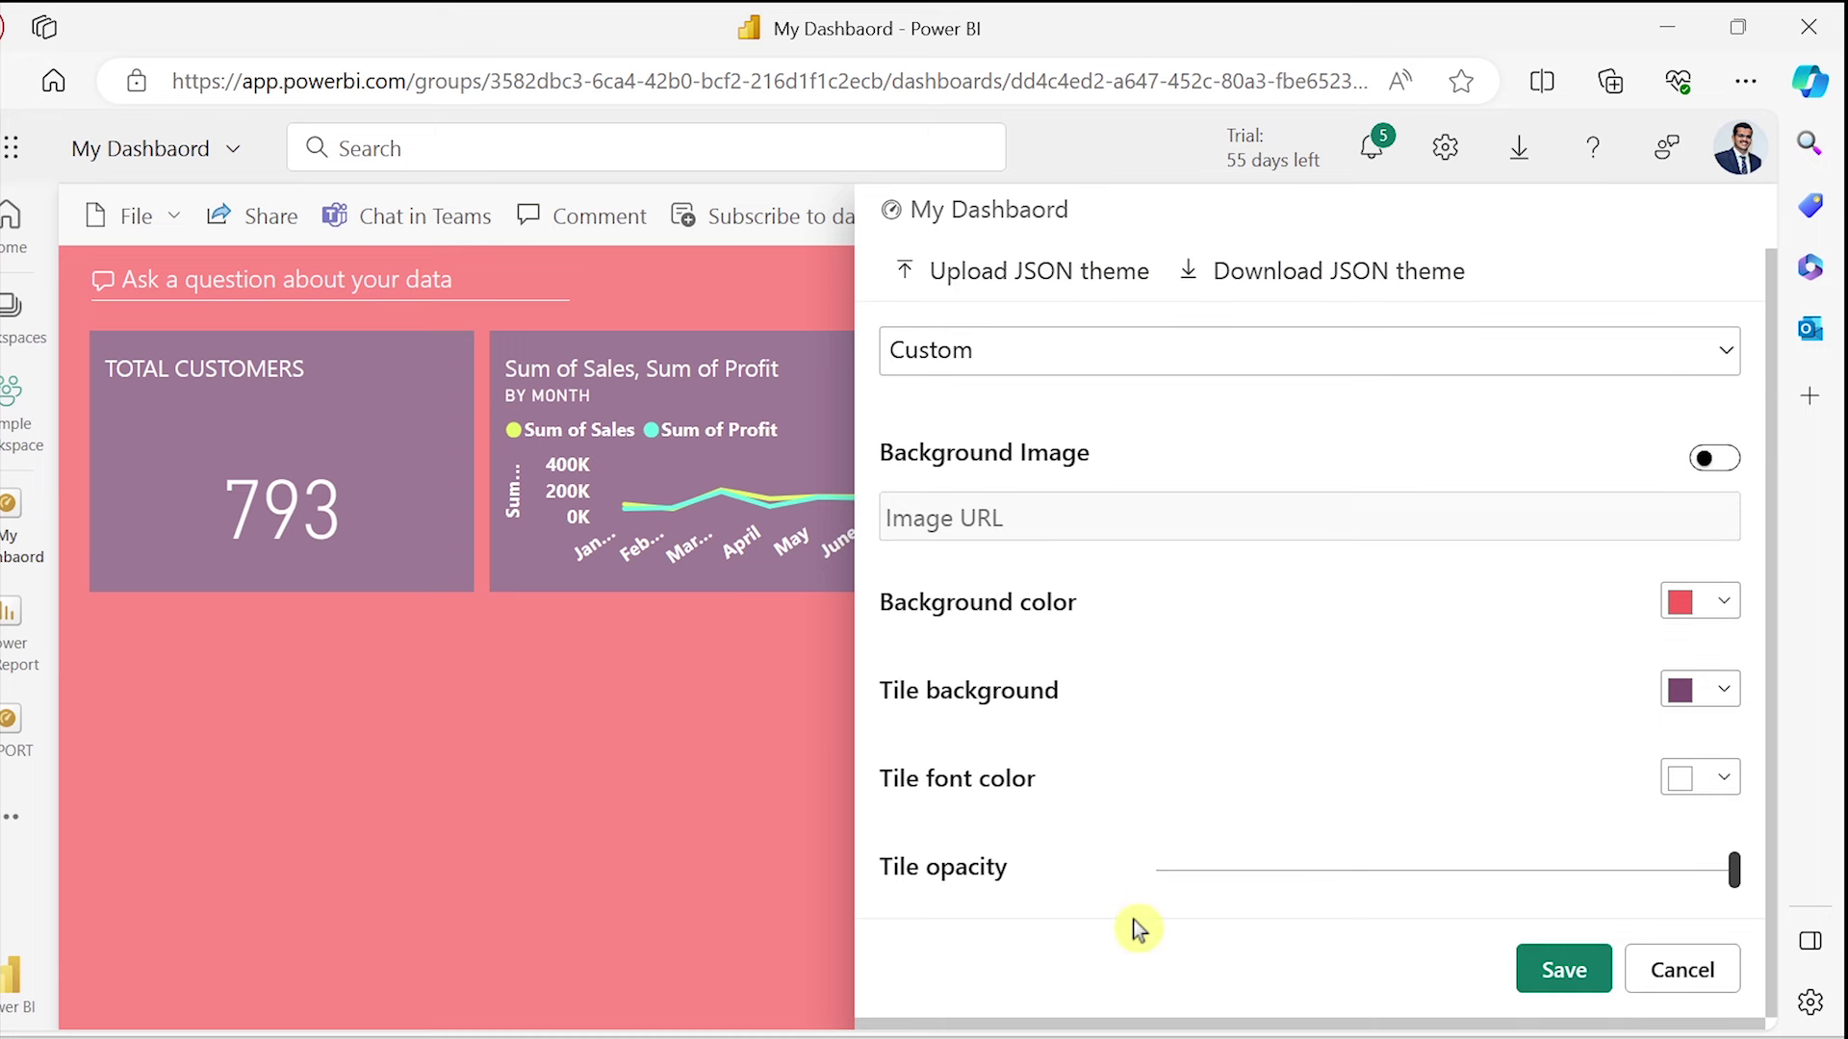
scroll(1184, 861, "up", 1)
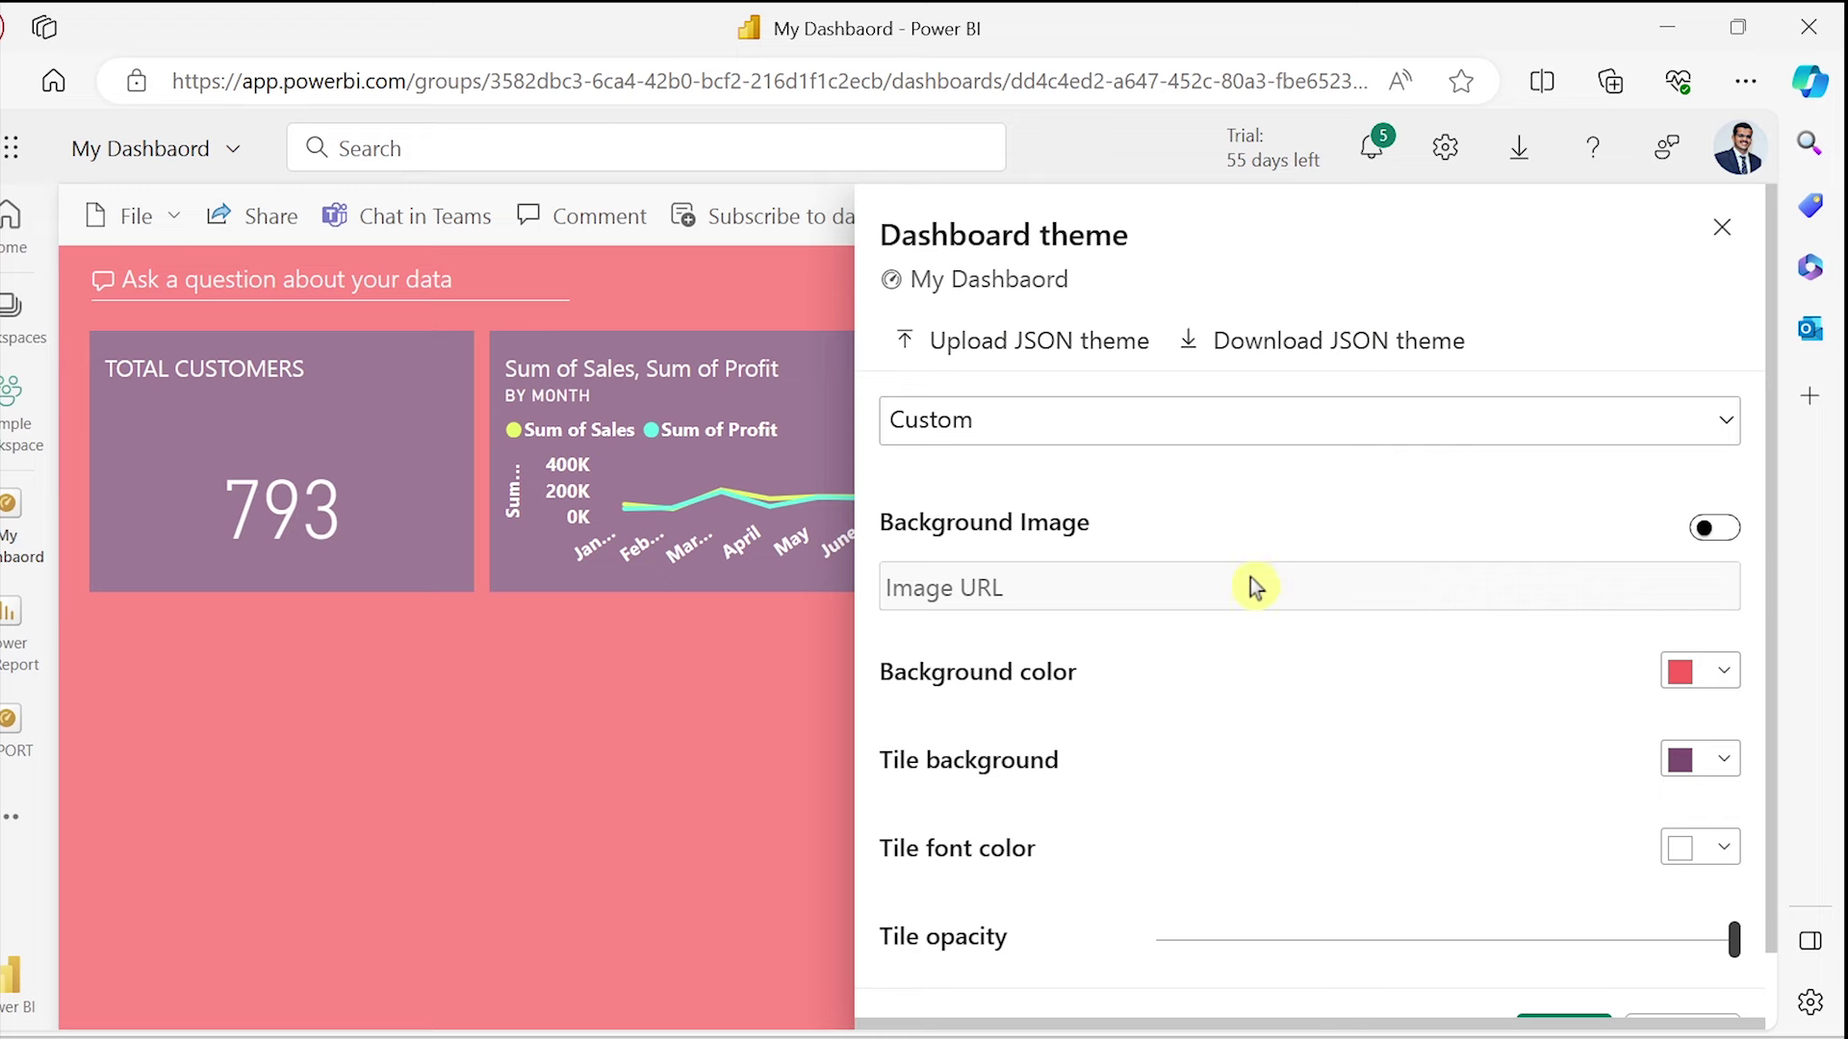
scroll(1403, 853, "down", 1)
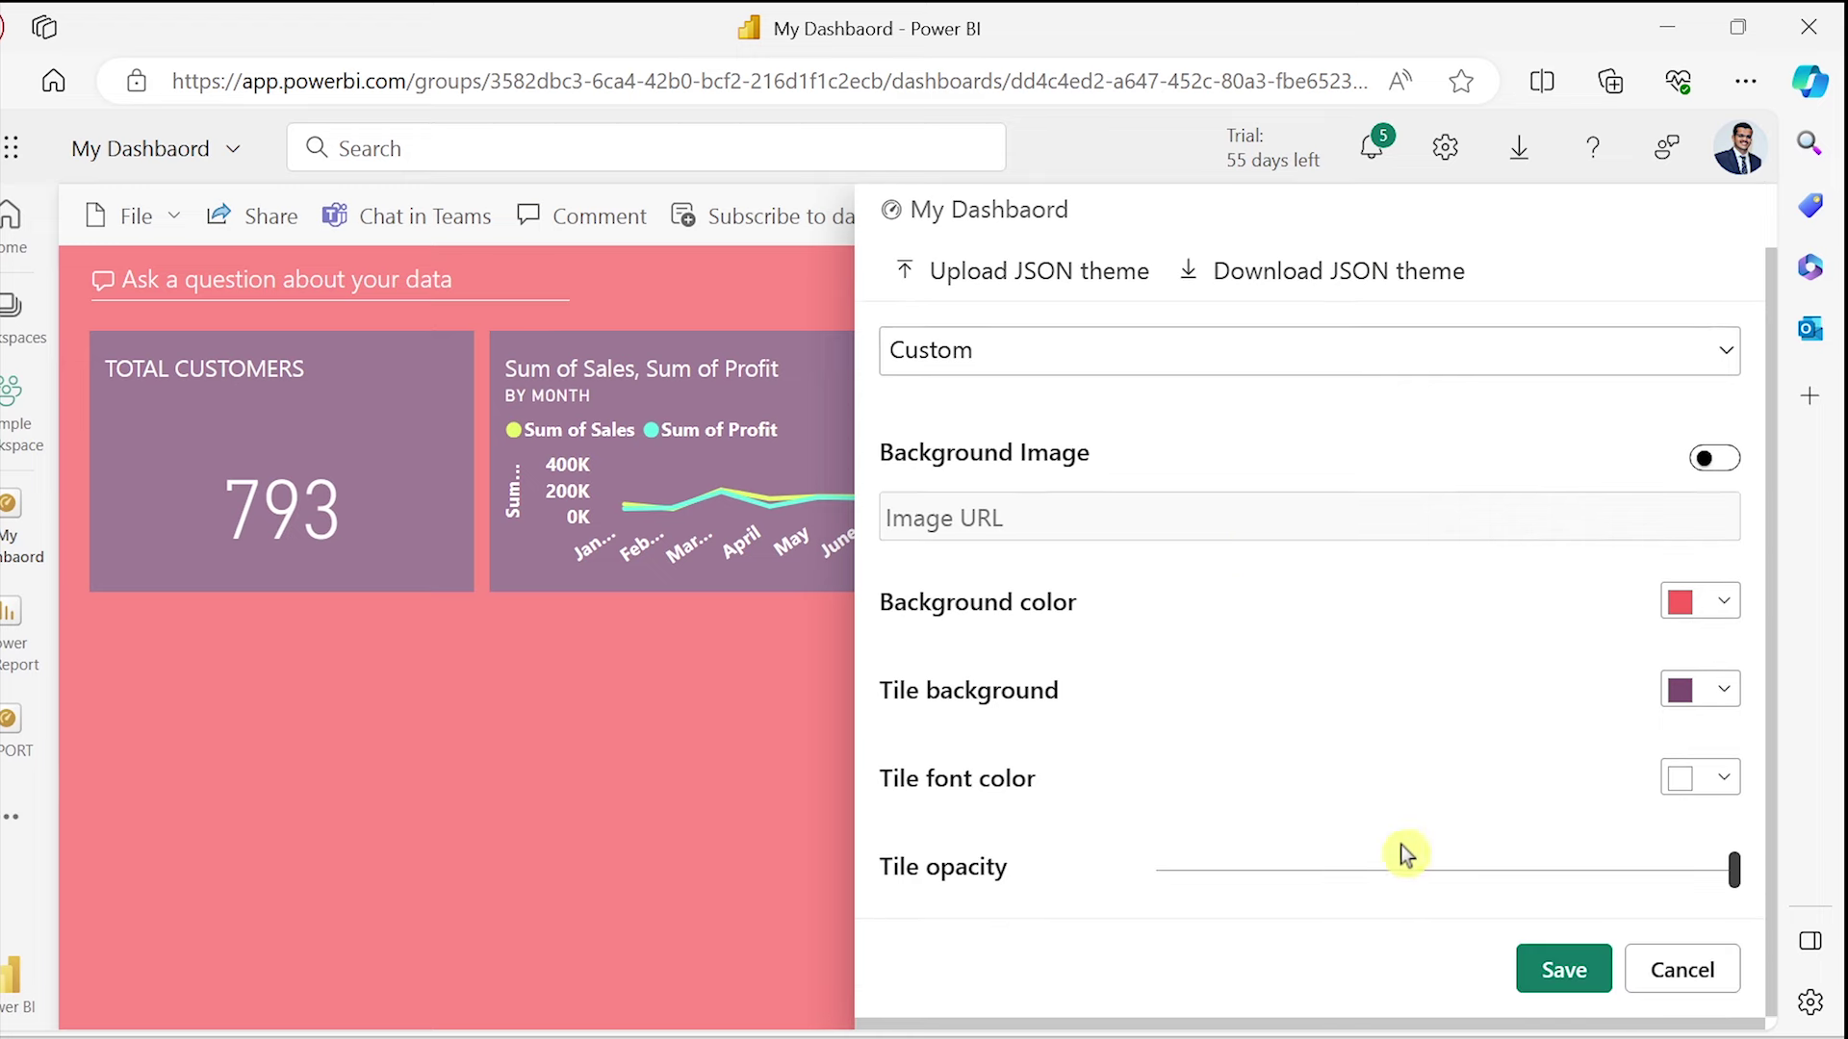
left_click(1561, 970)
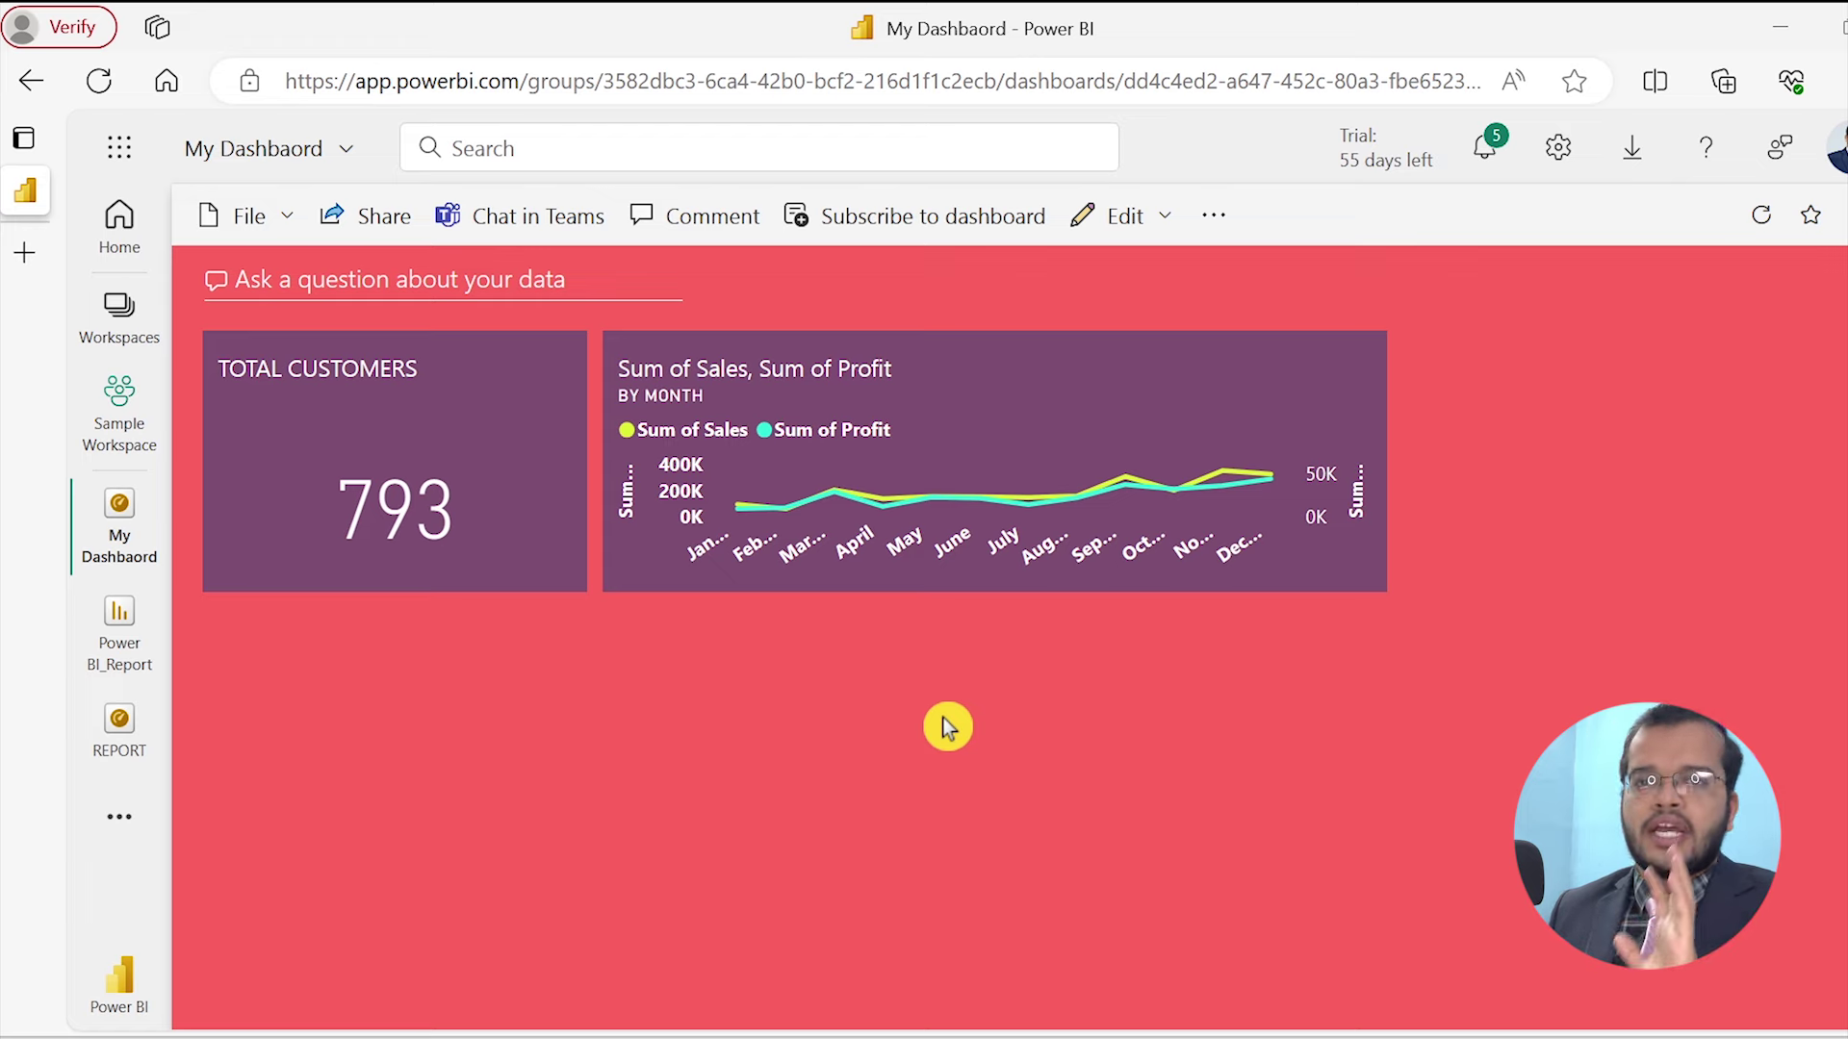
Return to the Power BI_Report report from the left navigation pane
left_click(135, 660)
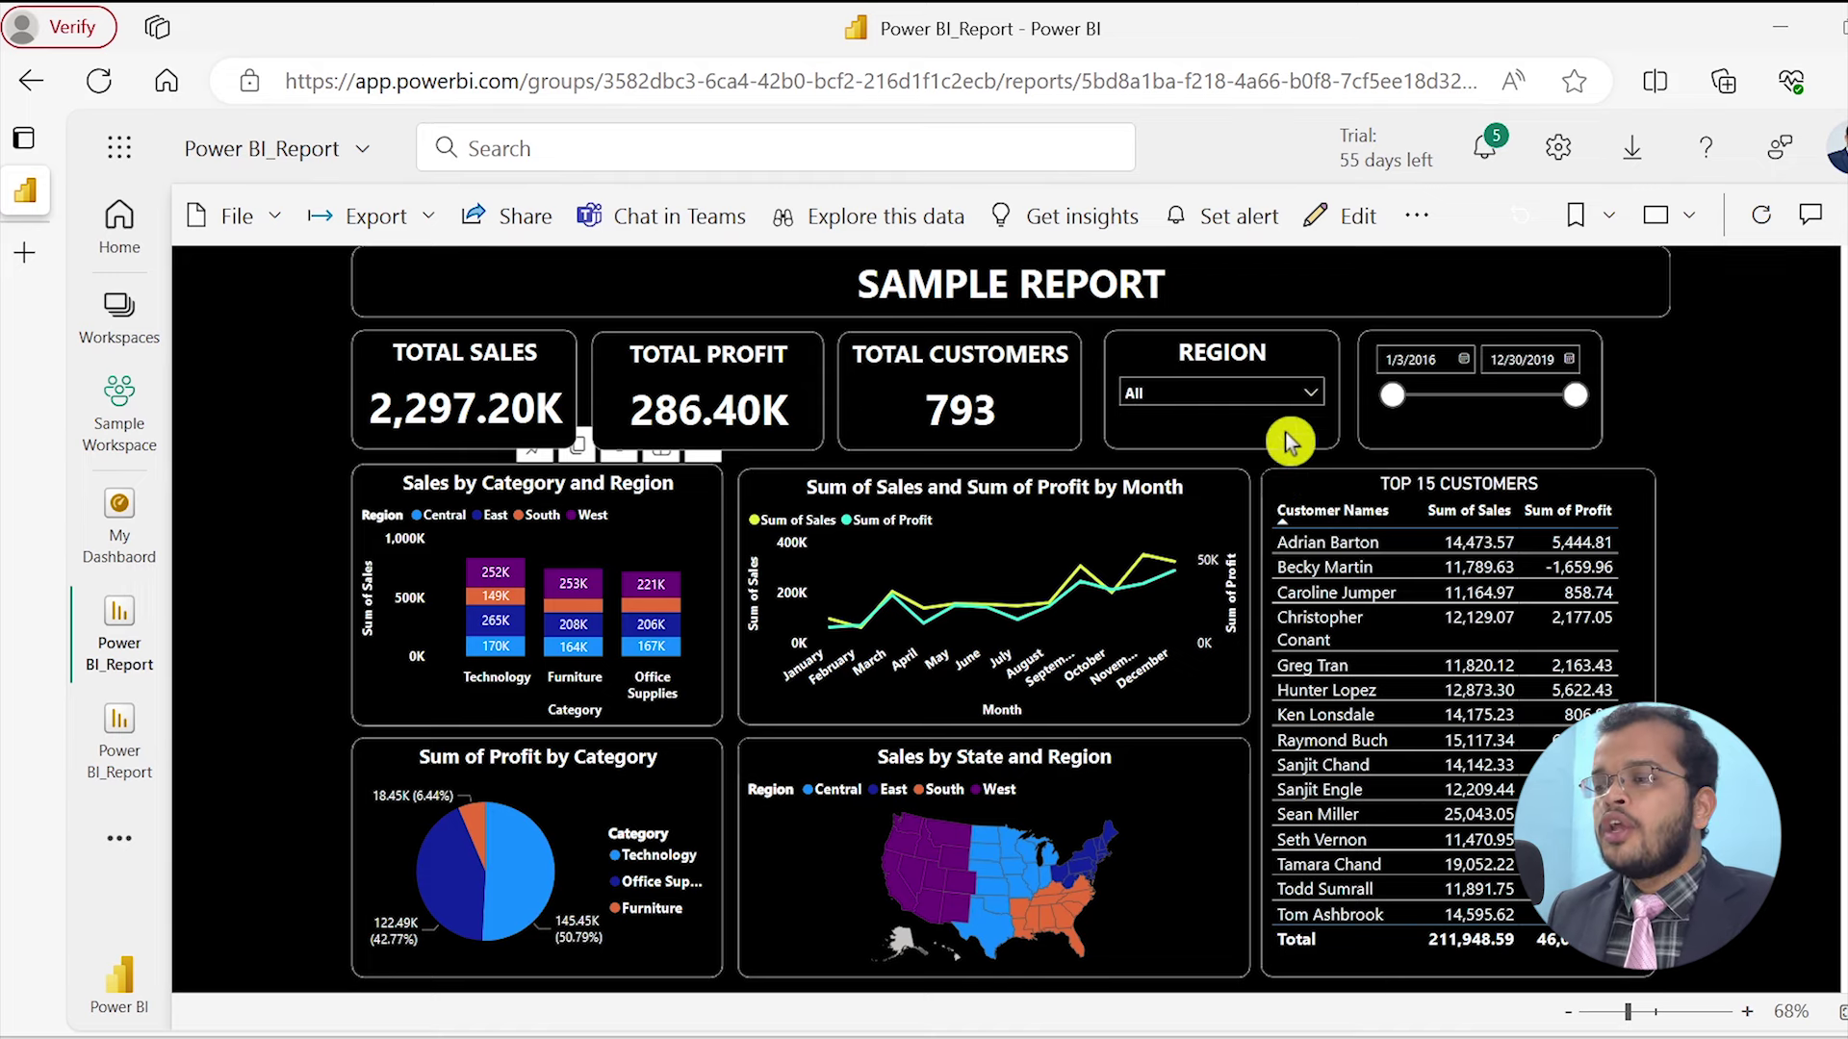
Pin the SAMPLE REPORT page live to the existing My Dashbaord dashboard
left_click(1413, 217)
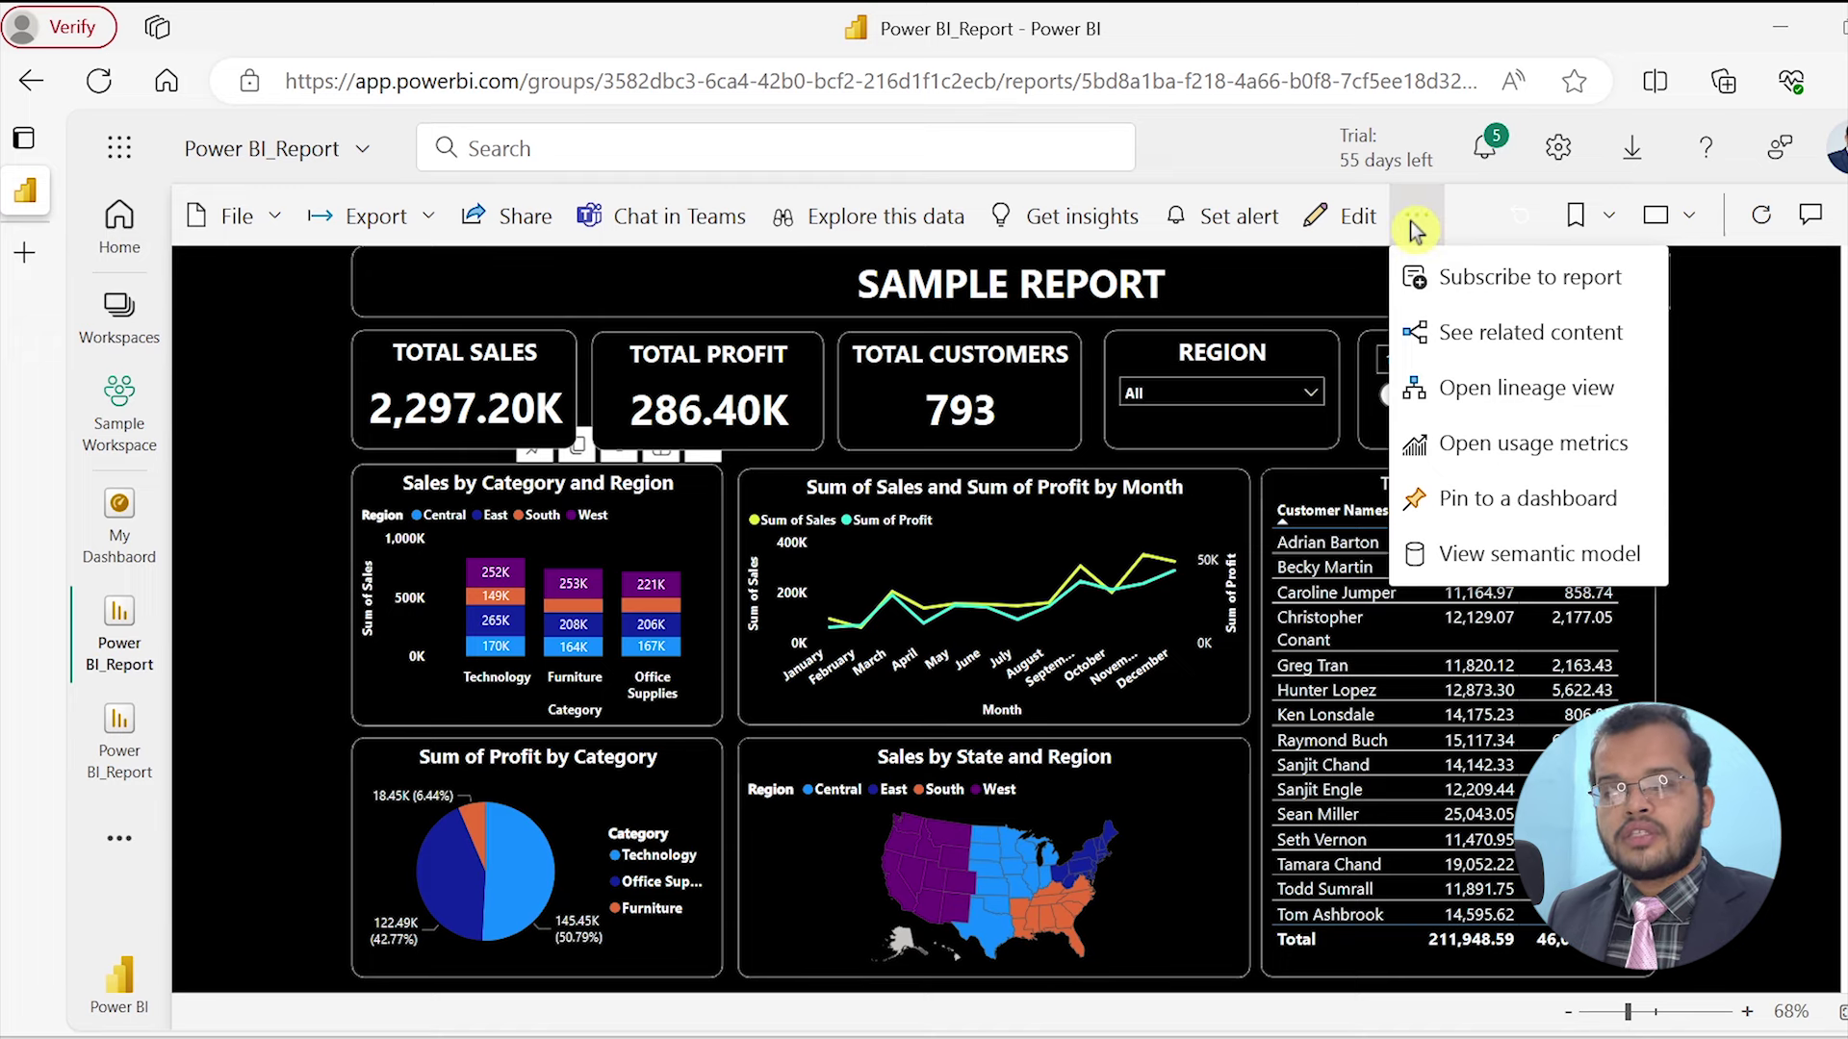
left_click(1508, 505)
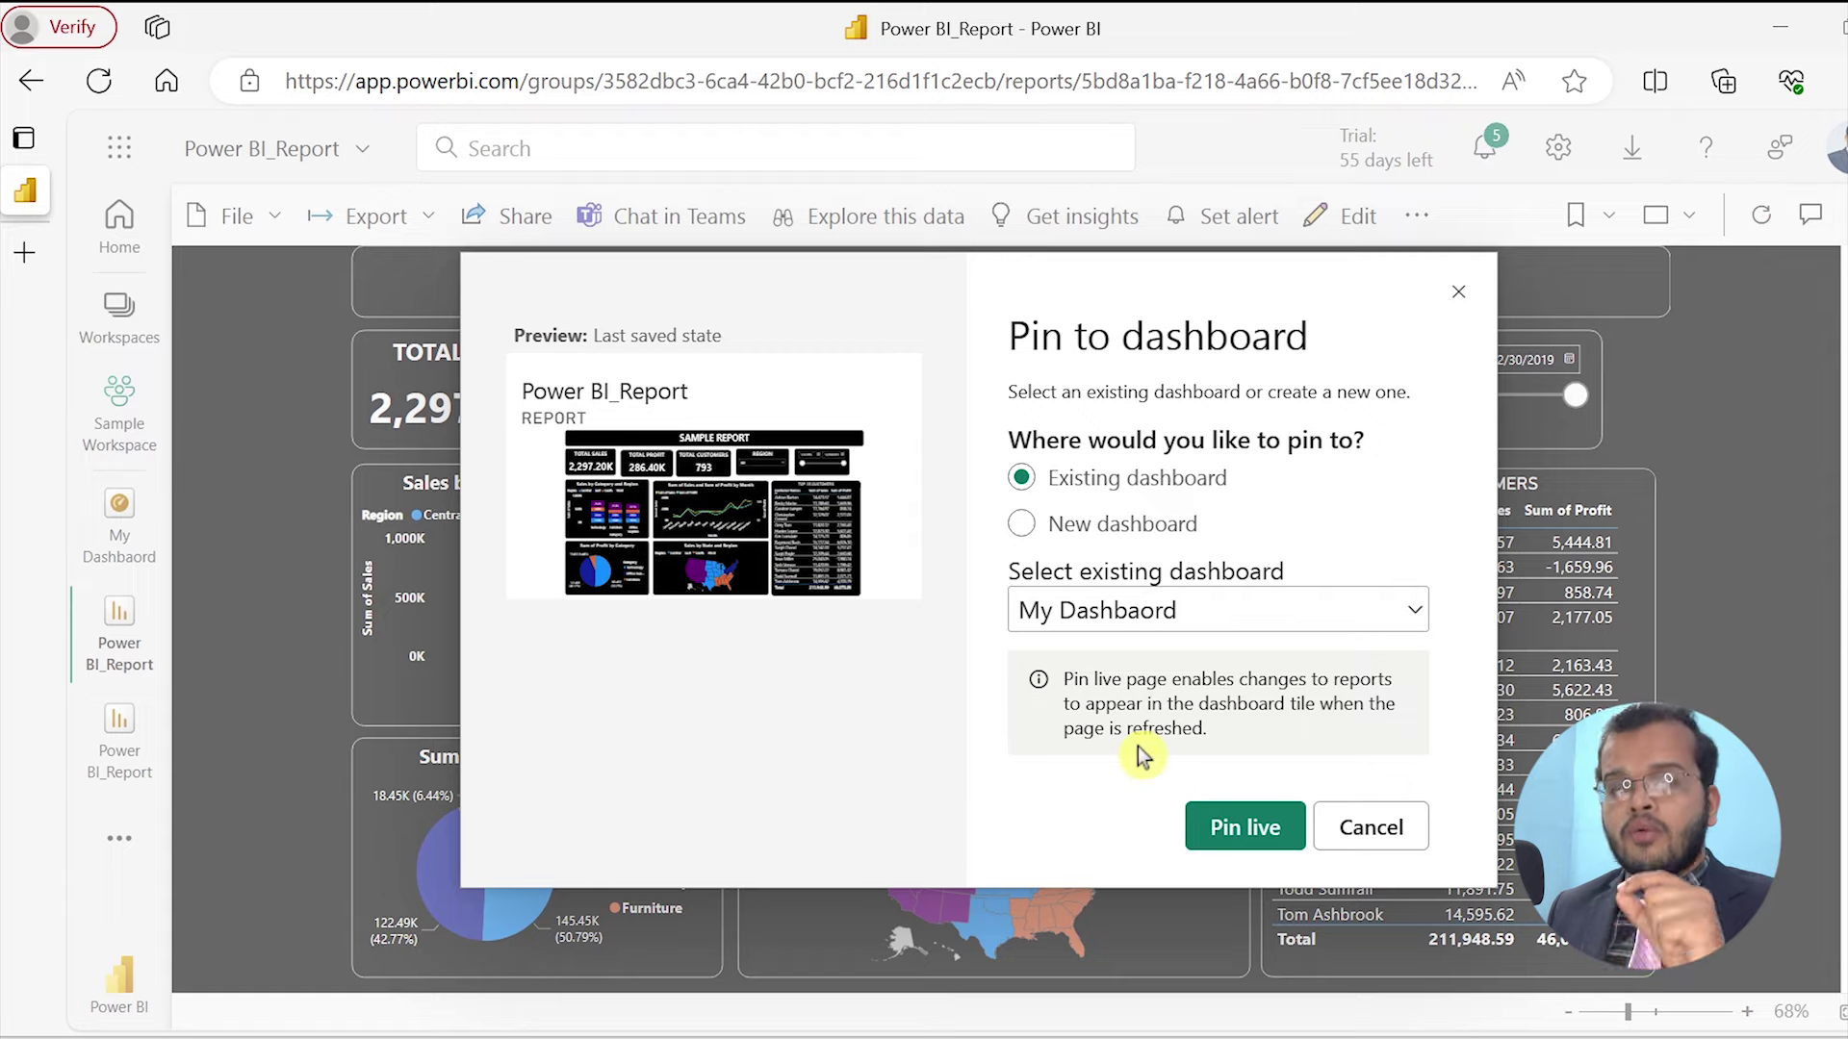
left_click(1267, 830)
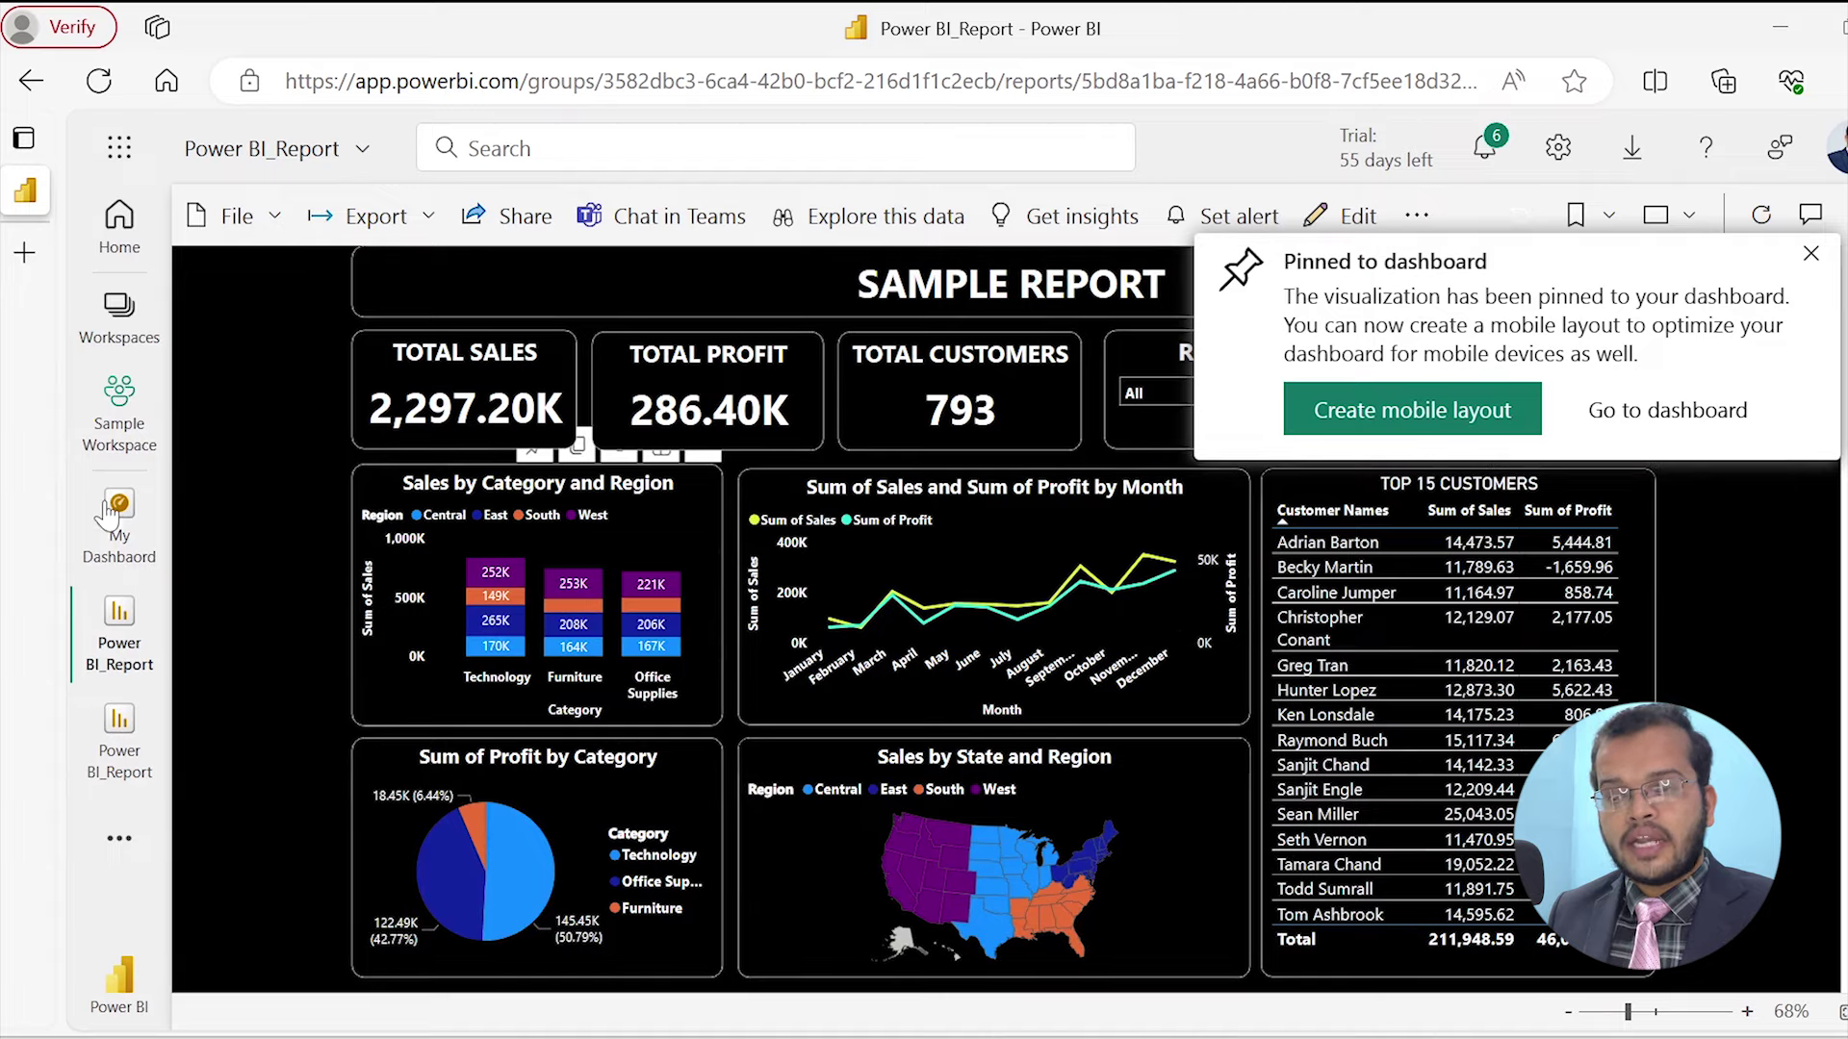
Open My Dashbaord and view the pinned report page below the purple tiles
left_click(109, 512)
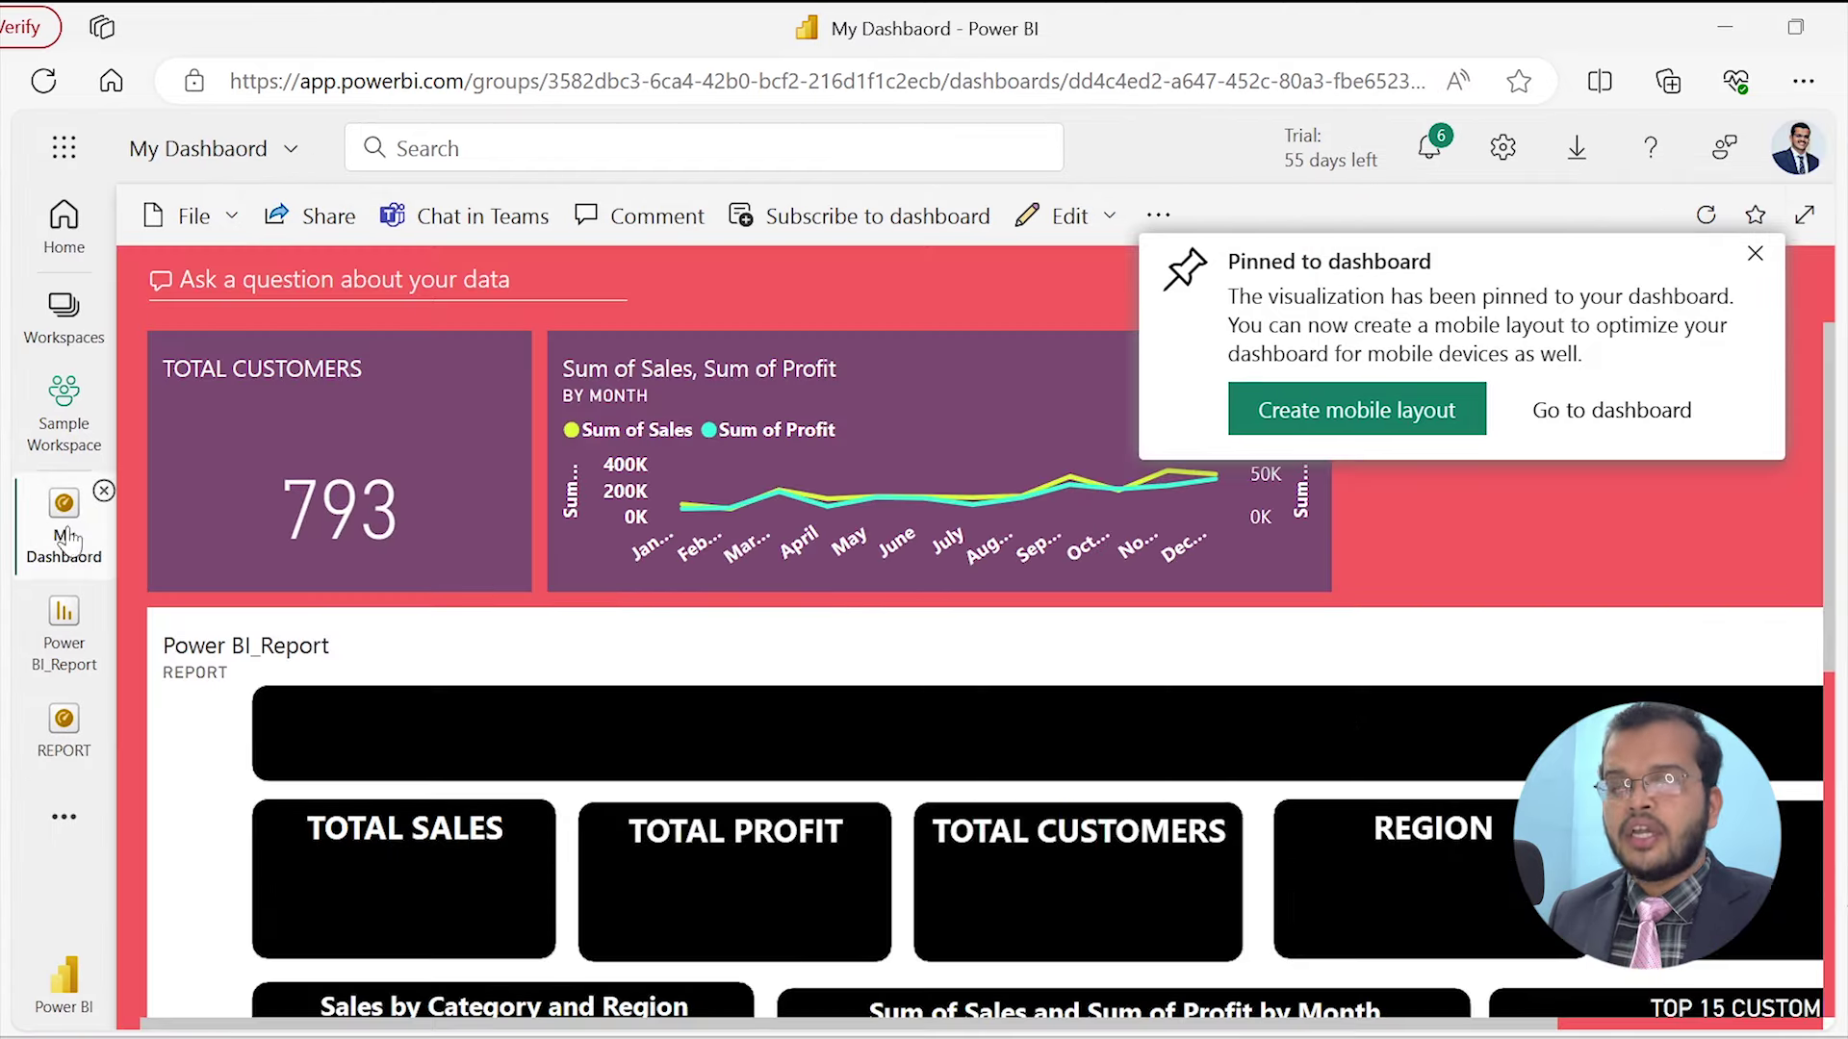
scroll(767, 628, "down", 7)
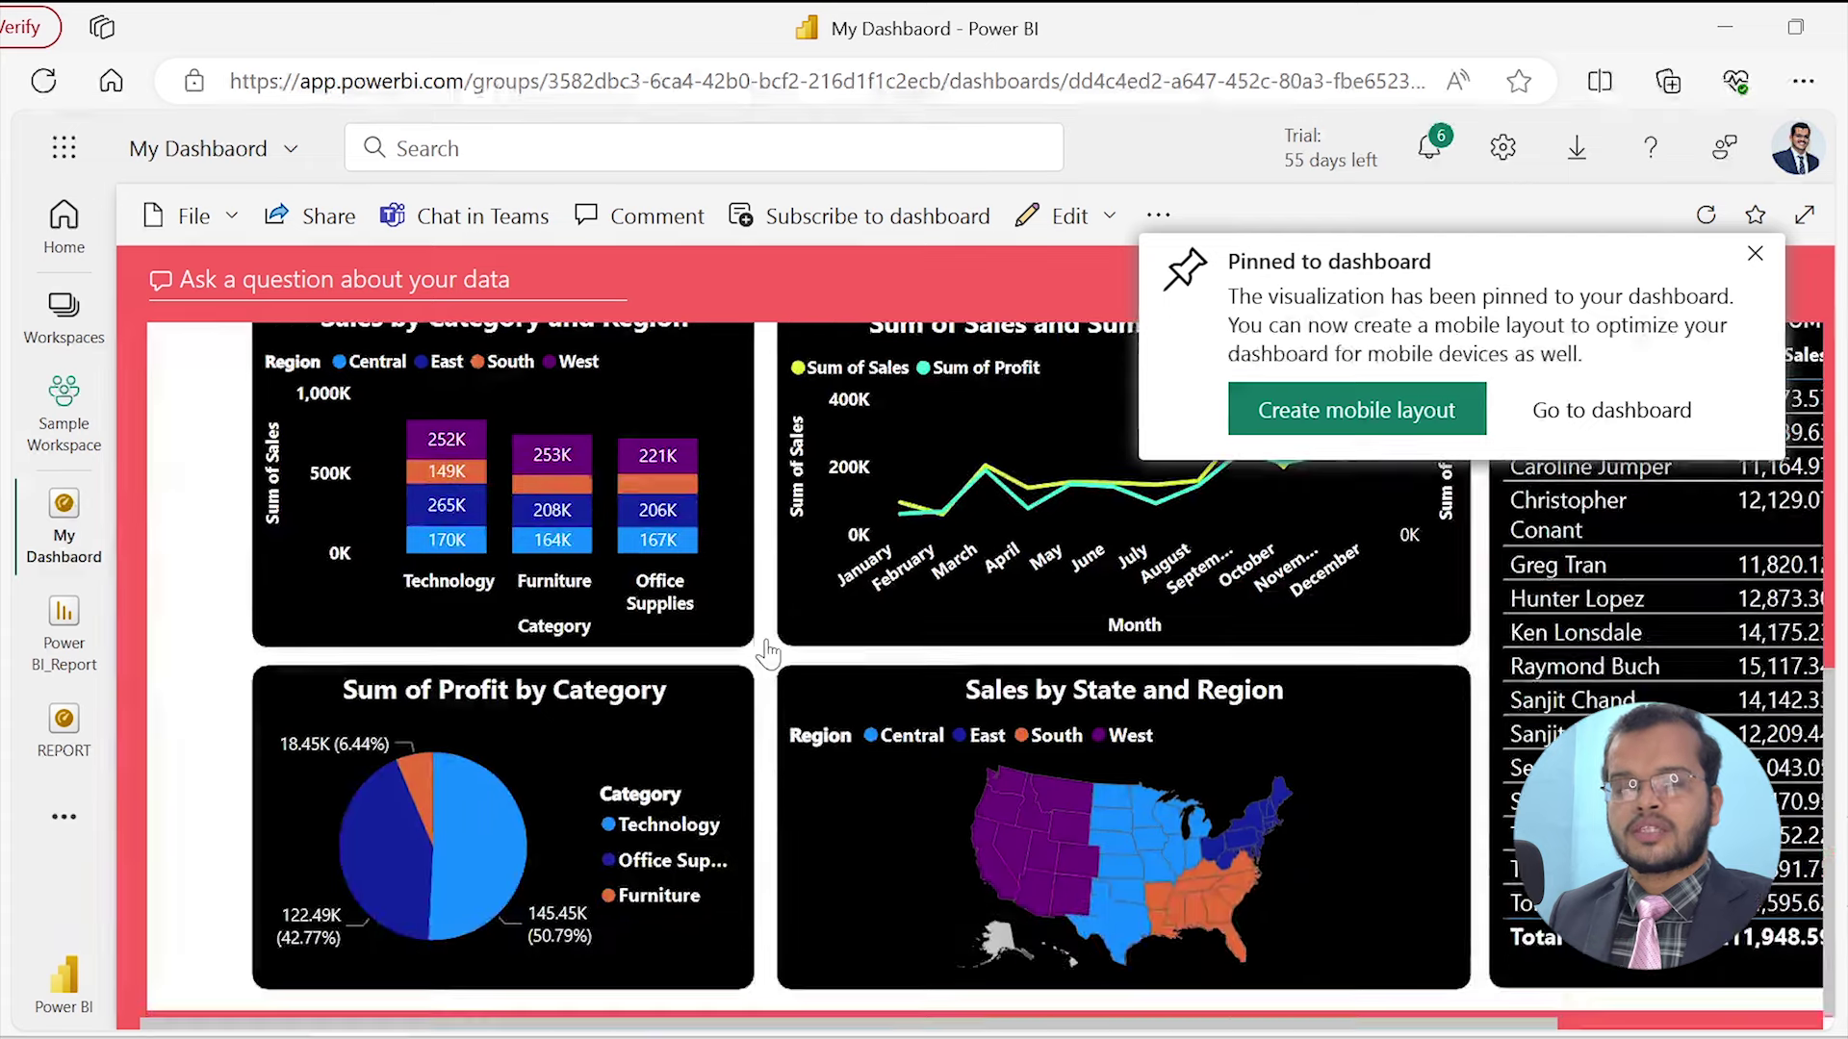
scroll(767, 655, "up", 7)
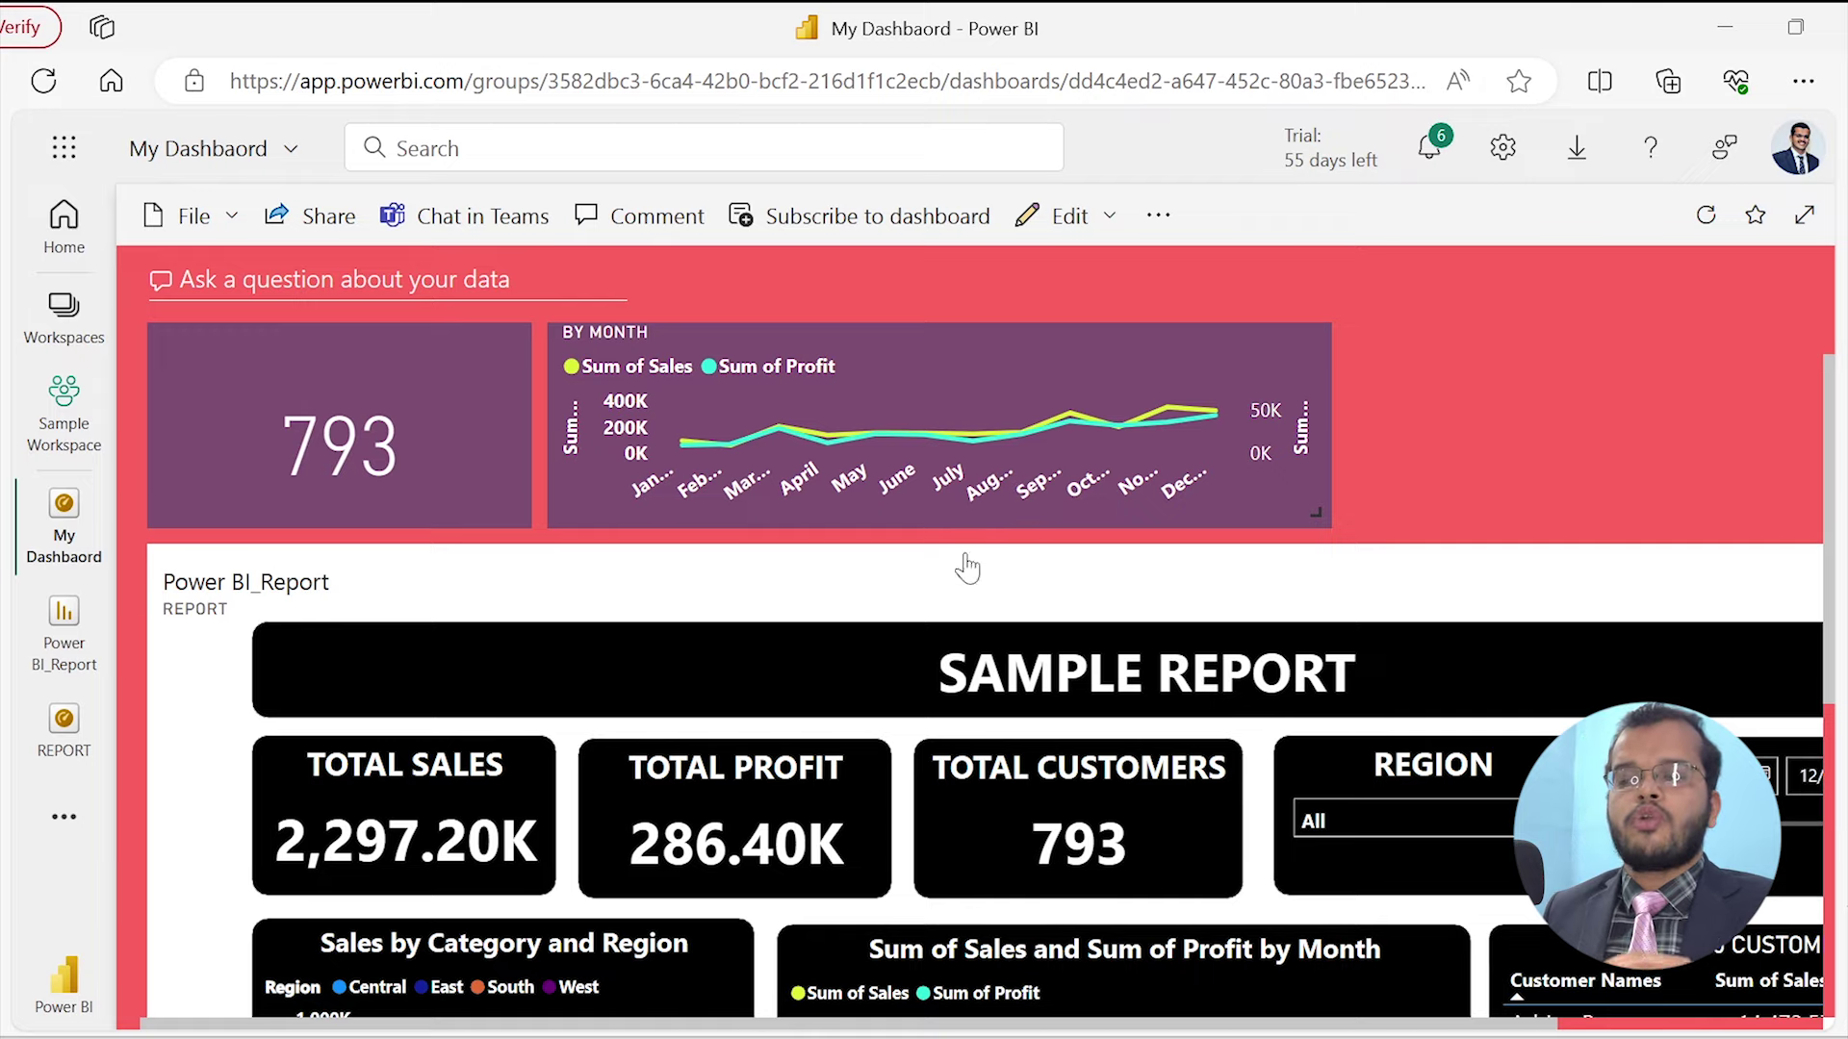
scroll(862, 697, "down", 6)
scroll(863, 695, "down", 1)
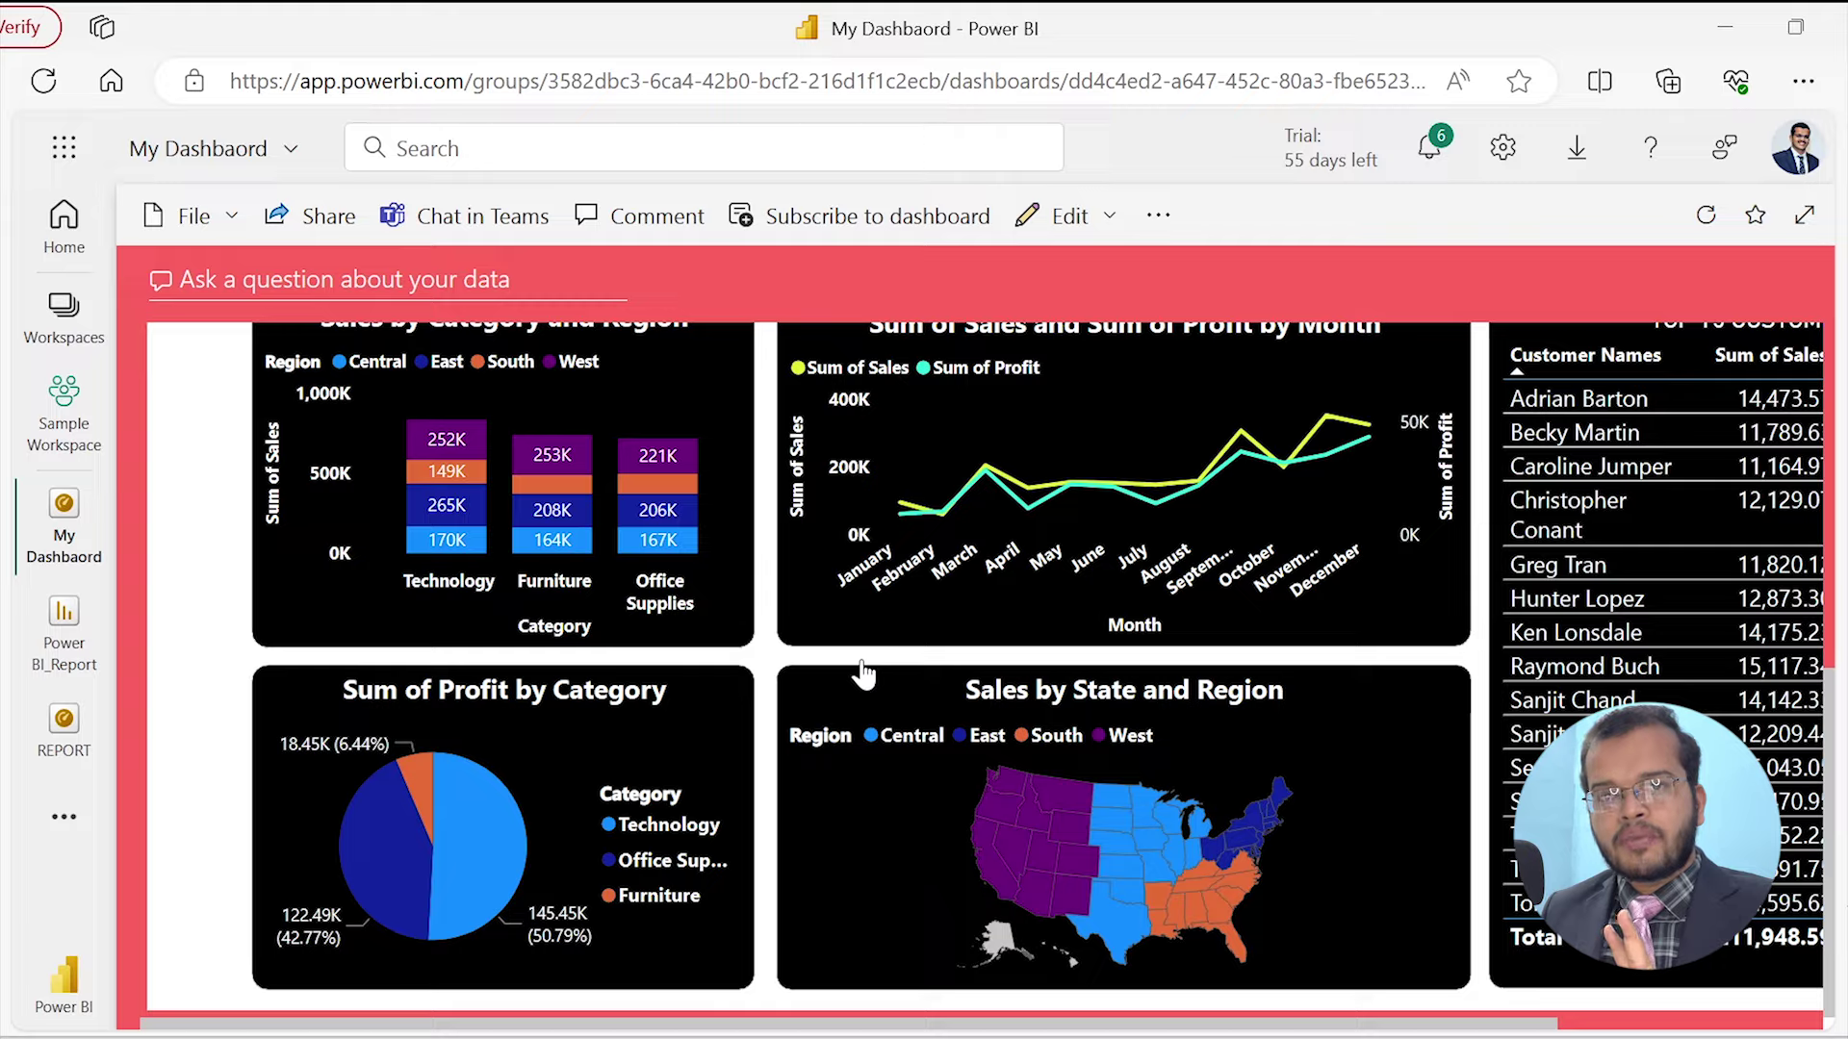
scroll(863, 674, "up", 7)
scroll(865, 671, "down", 2)
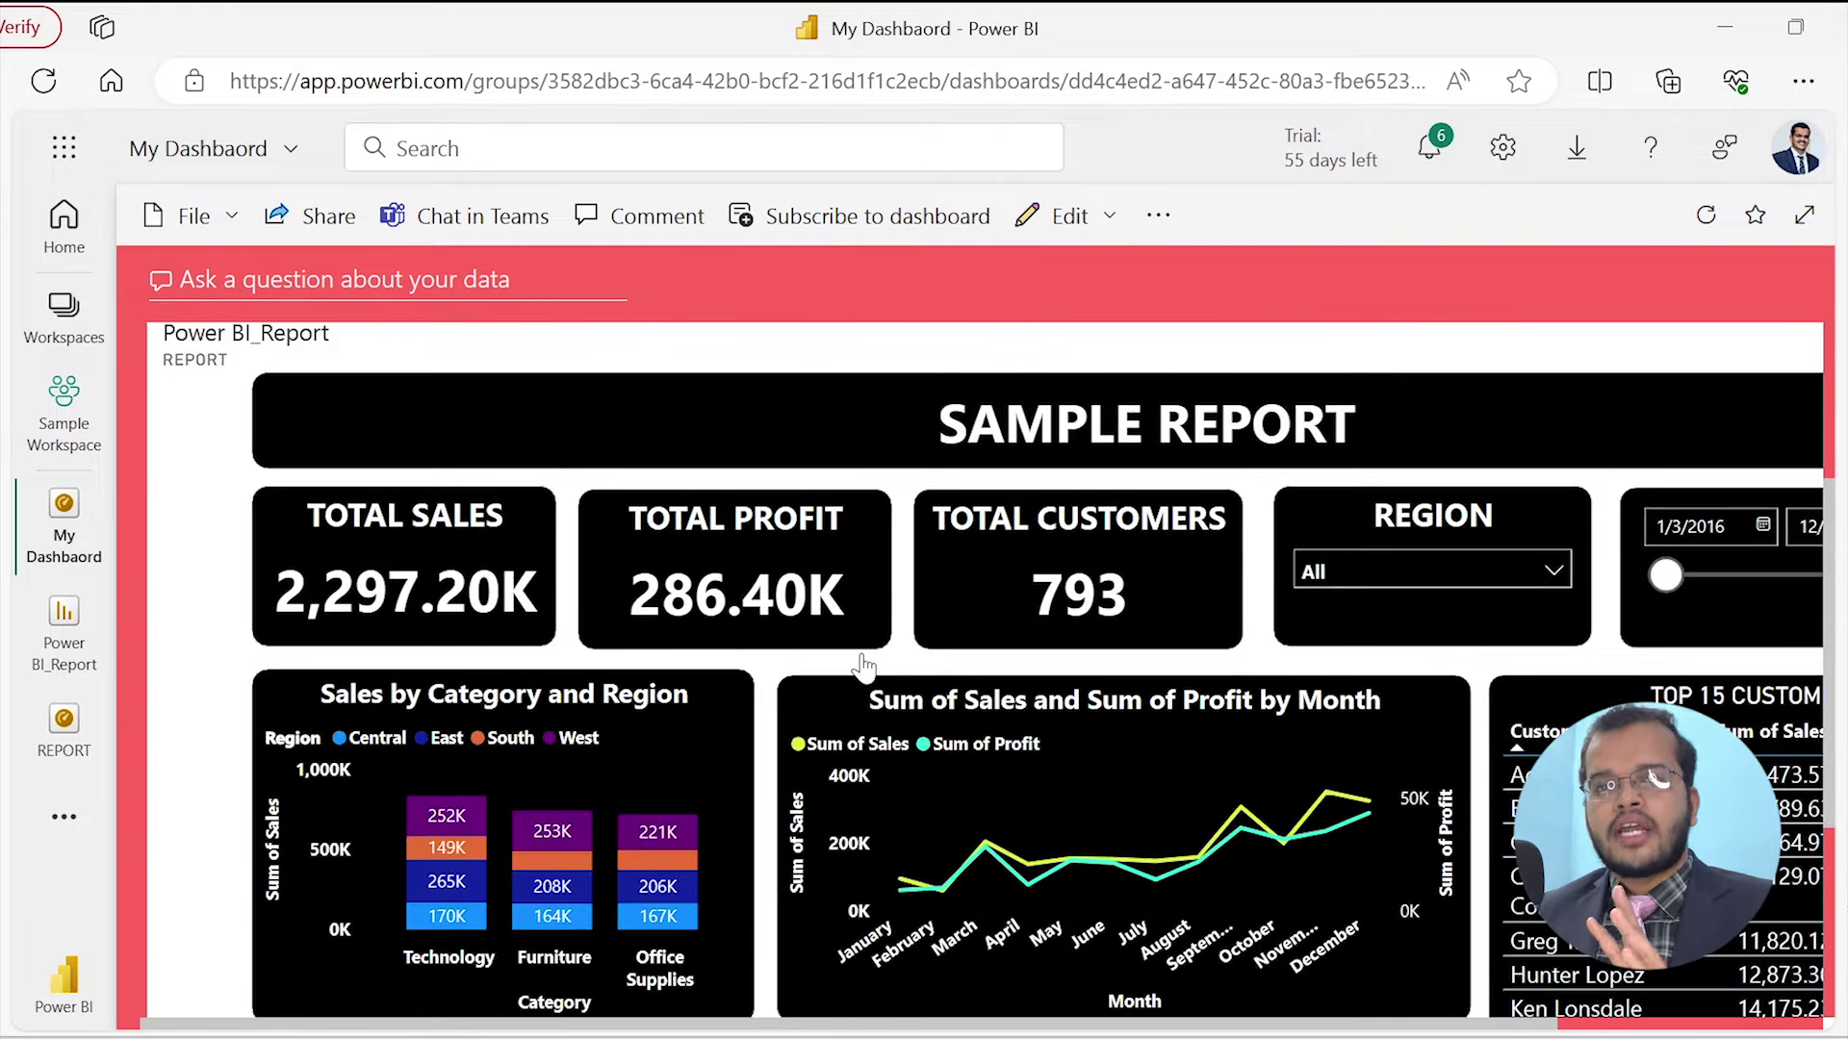
scroll(863, 664, "up", 3)
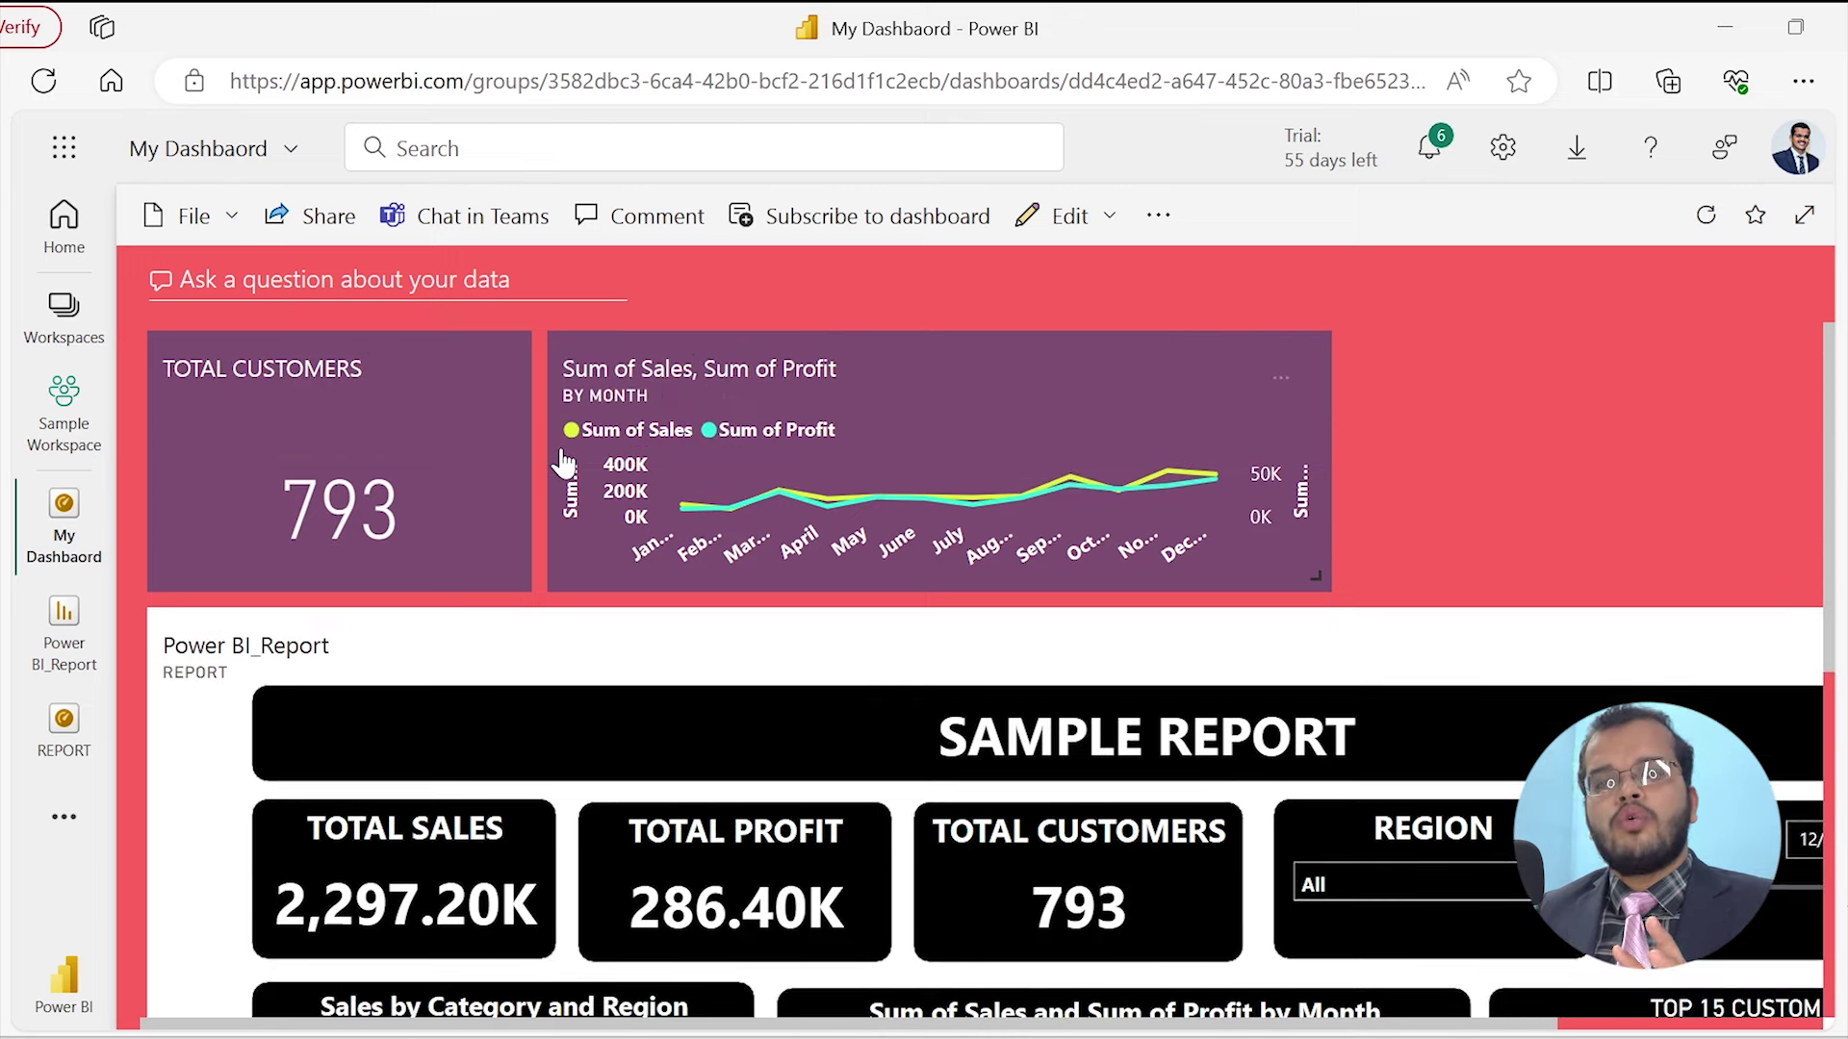